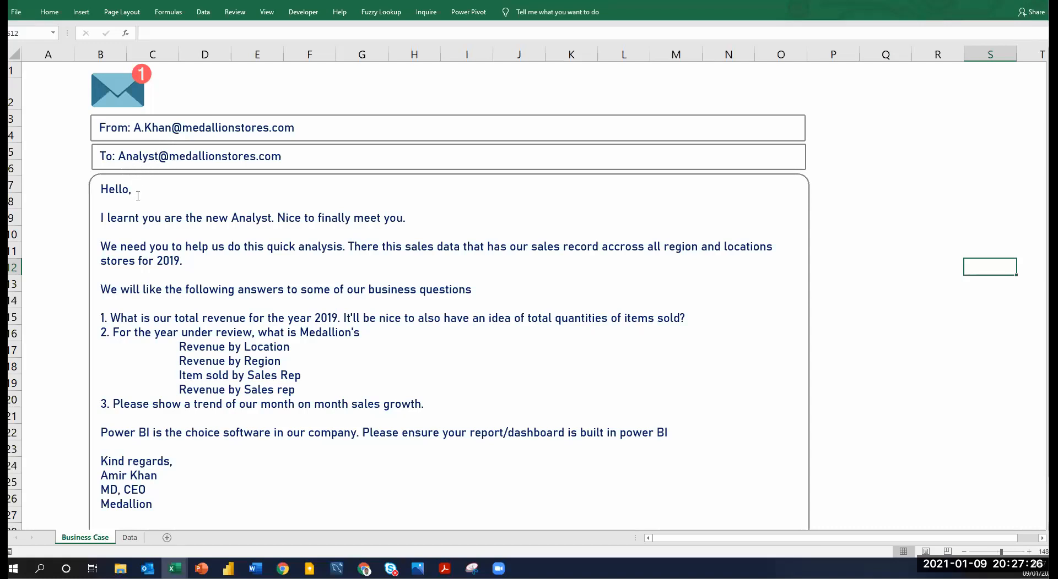
# Review the email's business questions on revenue, quantities, location, region, sales rep and monthly growth, plus the Power BI requirement.
pyautogui.click(168, 224)
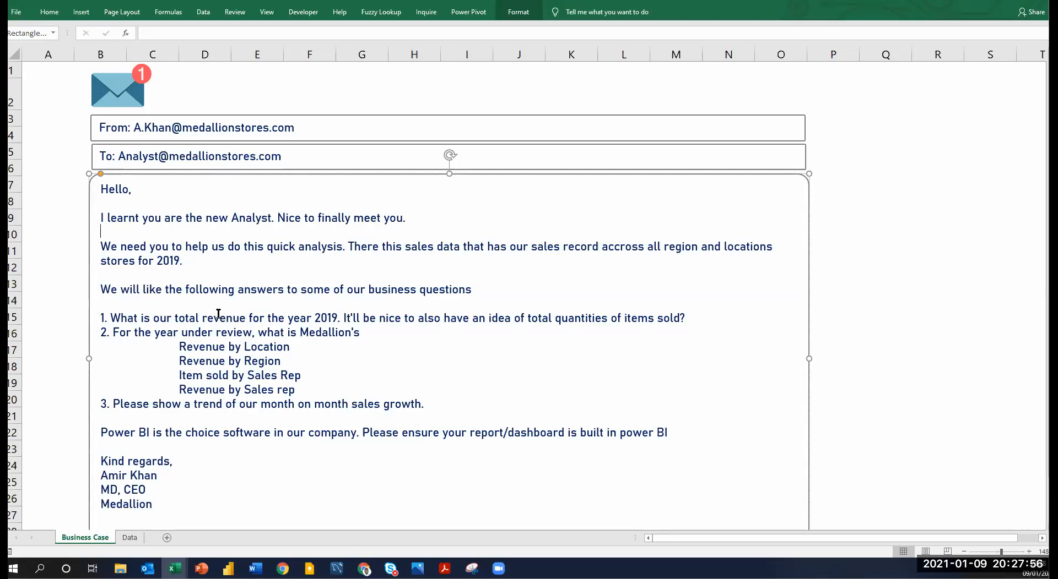
pyautogui.moveTo(177, 317); pyautogui.dragTo(237, 313)
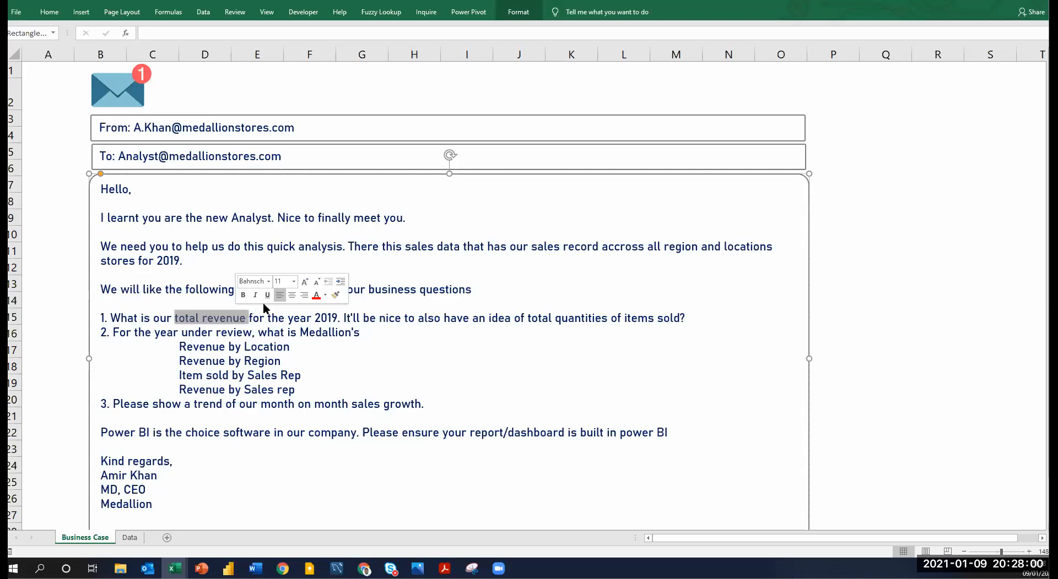
pyautogui.moveTo(421, 318); pyautogui.dragTo(512, 319)
pyautogui.moveTo(586, 328); pyautogui.dragTo(653, 320)
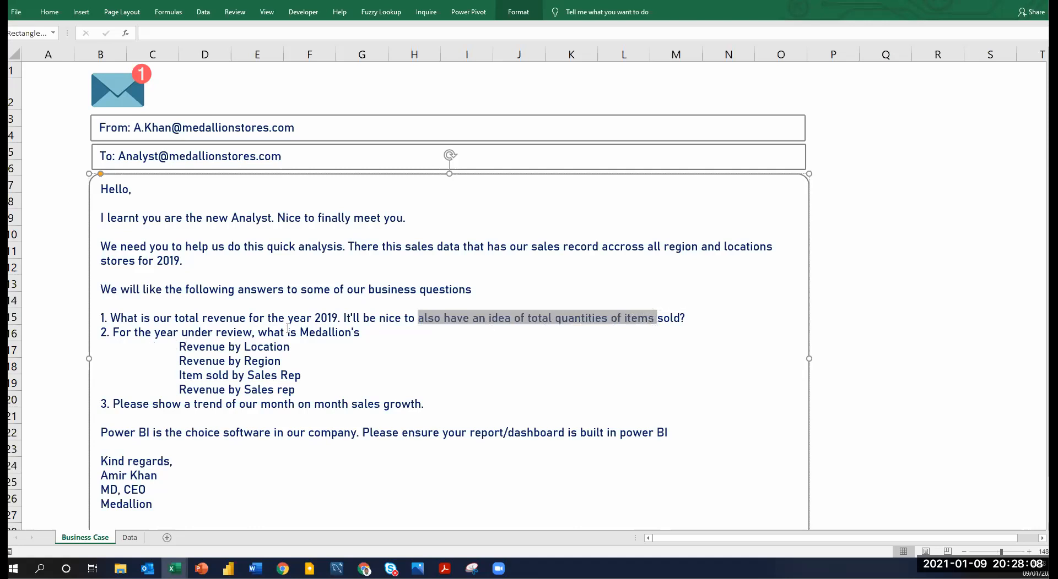
pyautogui.click(236, 334)
pyautogui.moveTo(267, 347); pyautogui.dragTo(255, 377)
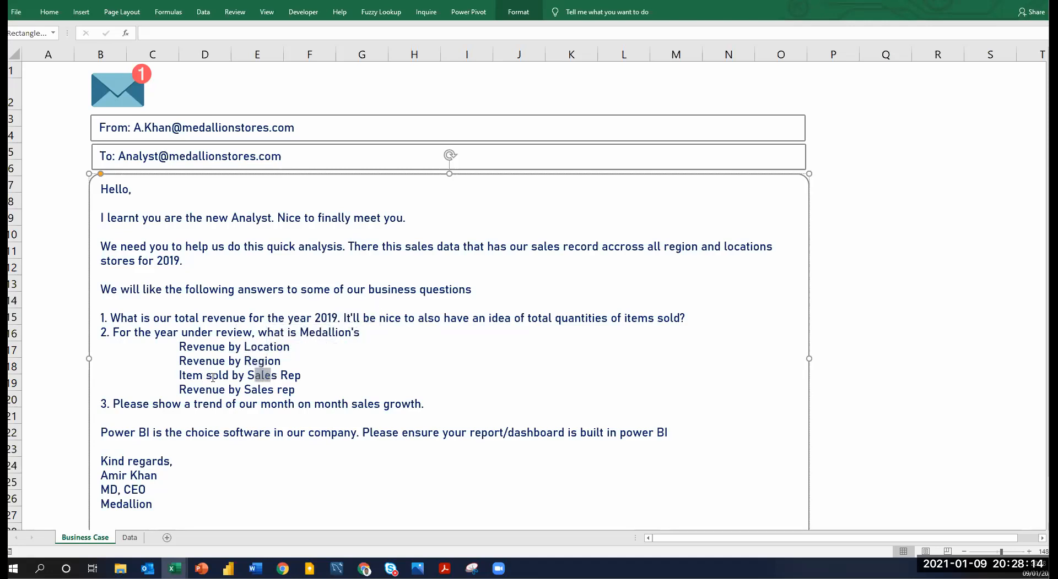
pyautogui.click(213, 390)
pyautogui.moveTo(296, 390); pyautogui.dragTo(244, 390)
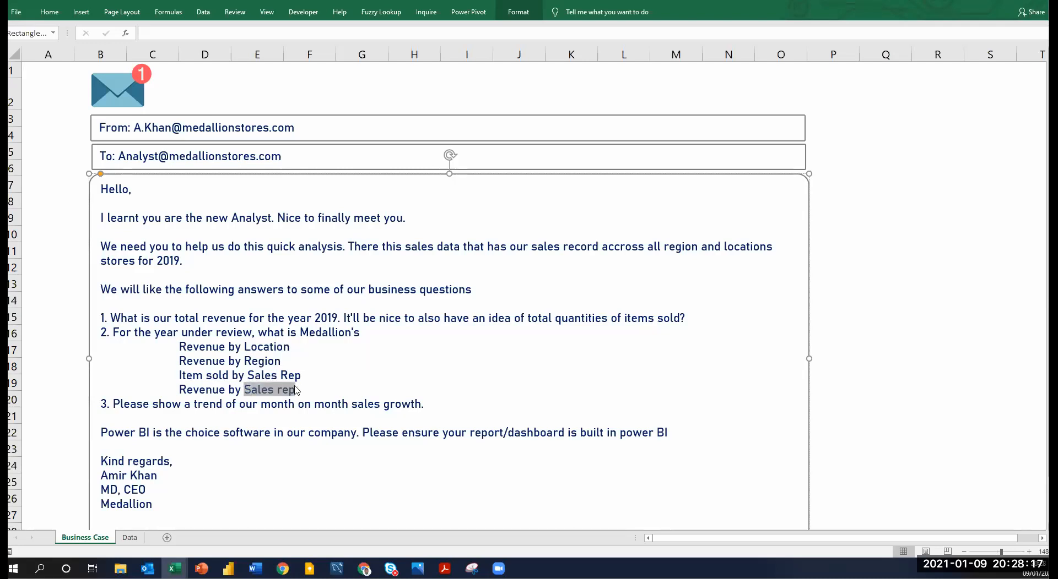
pyautogui.click(181, 405)
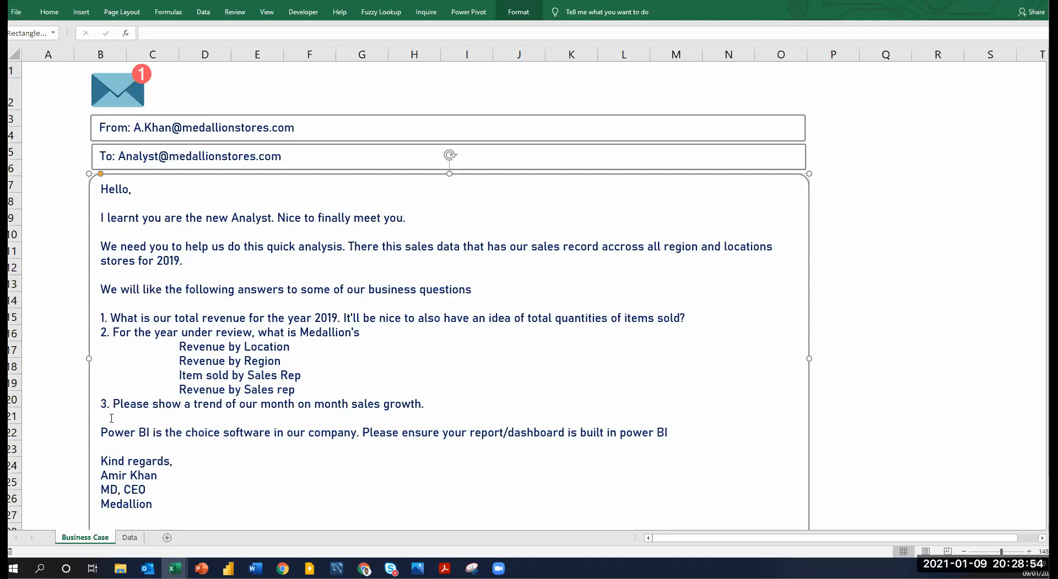
pyautogui.moveTo(103, 433); pyautogui.dragTo(153, 433)
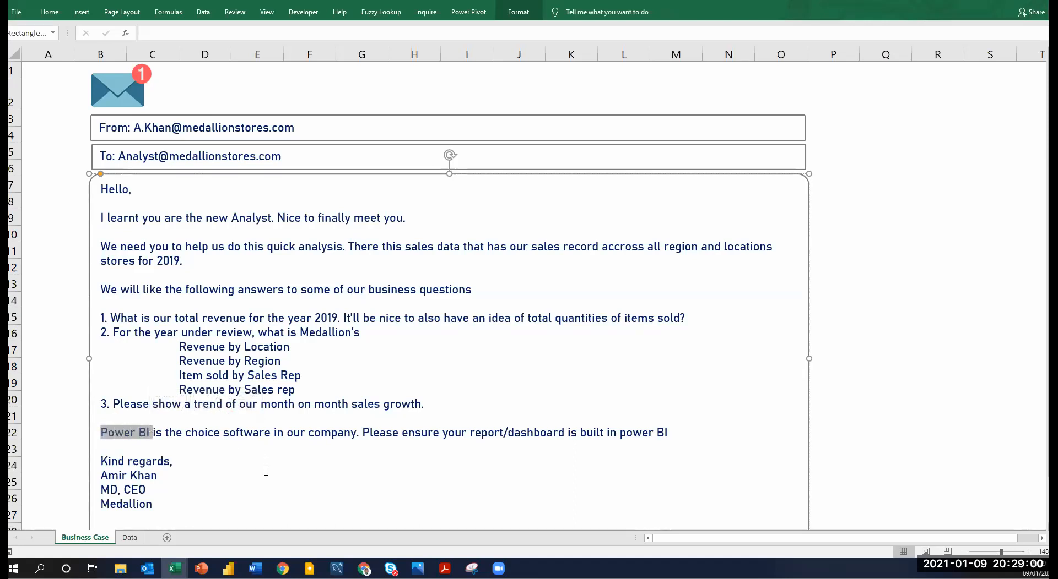
pyautogui.click(265, 471)
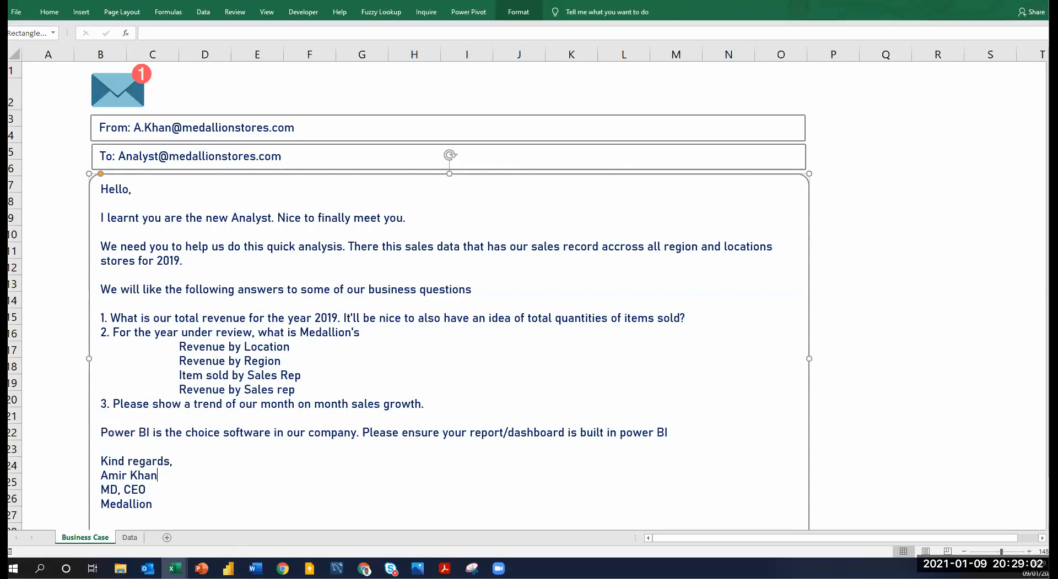
# Switch to Power BI Desktop, maximize the SuperStore Completed Dashboard window and start a new report.
pyautogui.click(228, 568)
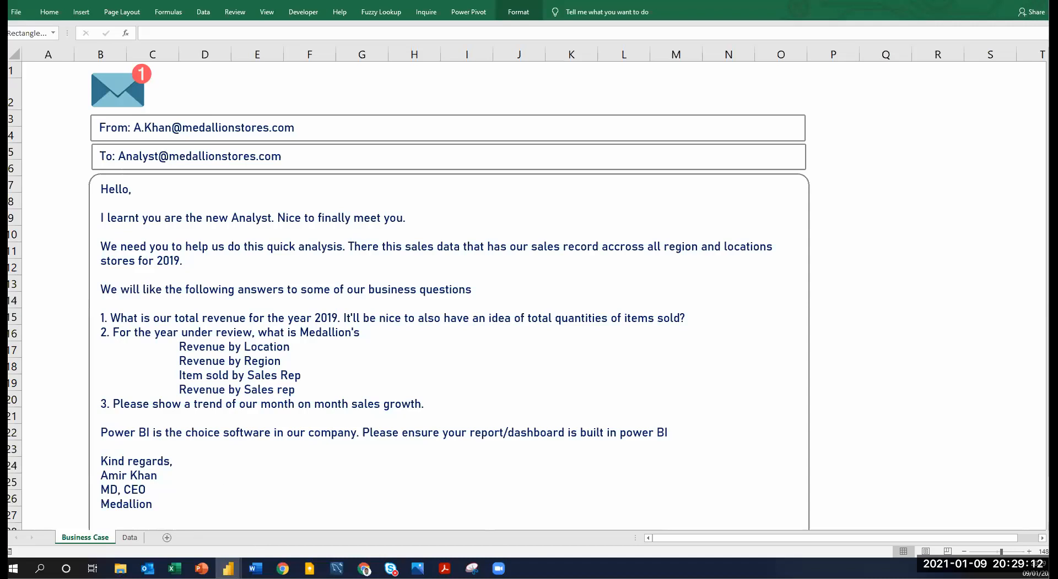
pyautogui.moveTo(614, 98); pyautogui.dragTo(663, 75)
pyautogui.hotkey('alt', 'Tab')
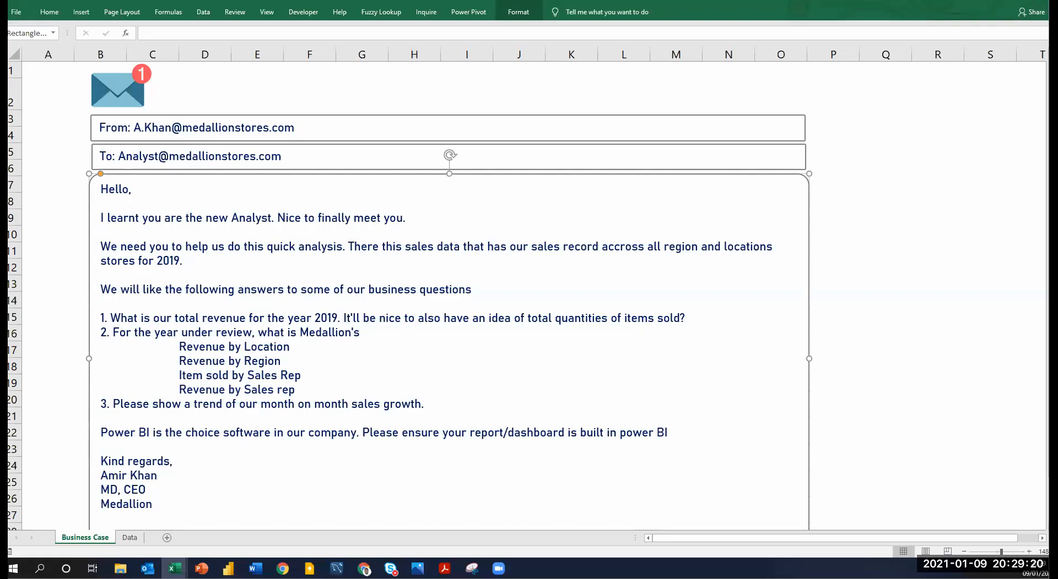
pyautogui.hotkey('alt', 'Tab')
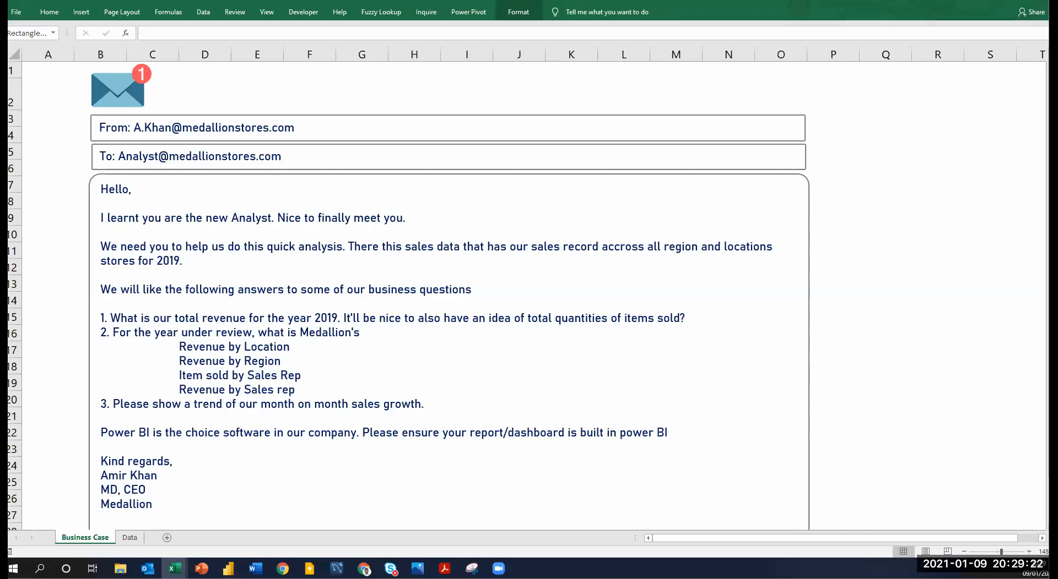
pyautogui.hotkey('alt', 'Tab')
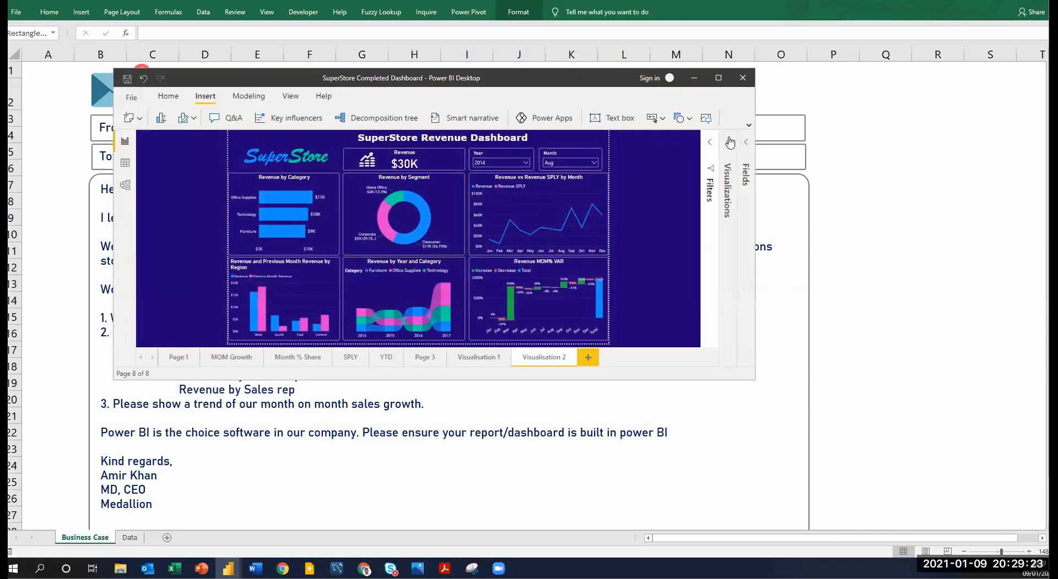
pyautogui.click(717, 77)
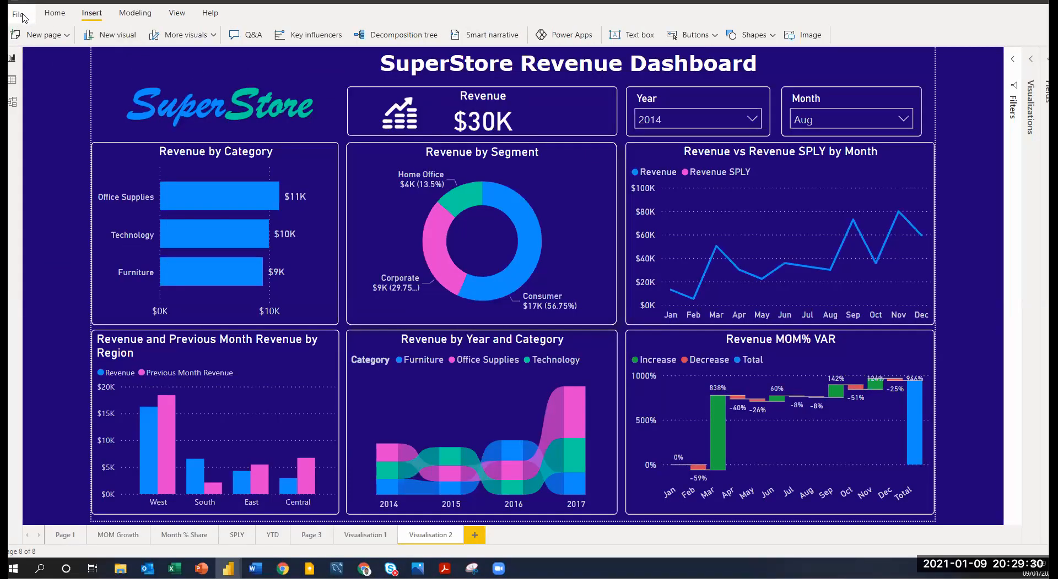
pyautogui.click(22, 18)
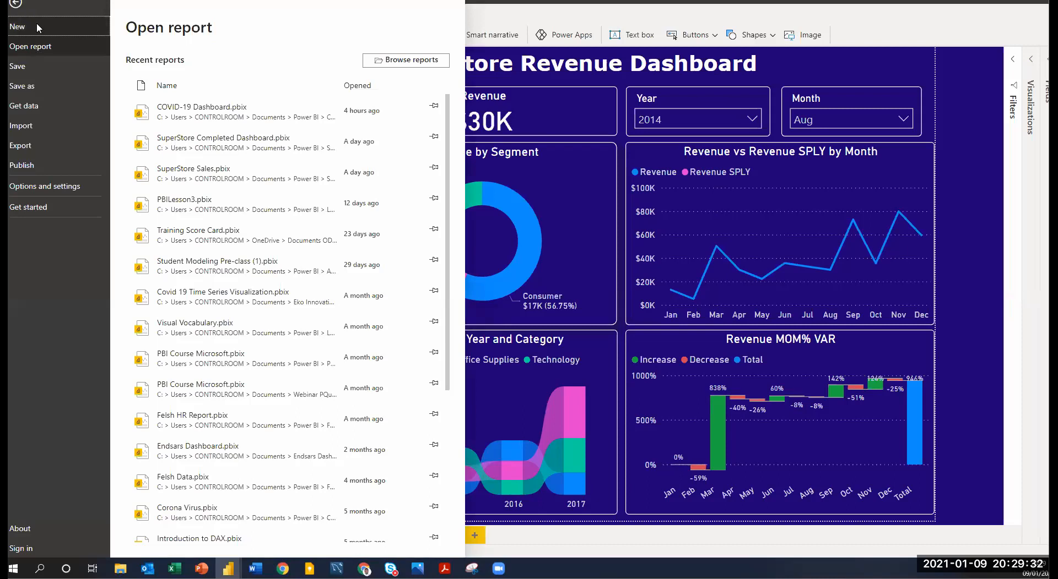
pyautogui.click(36, 28)
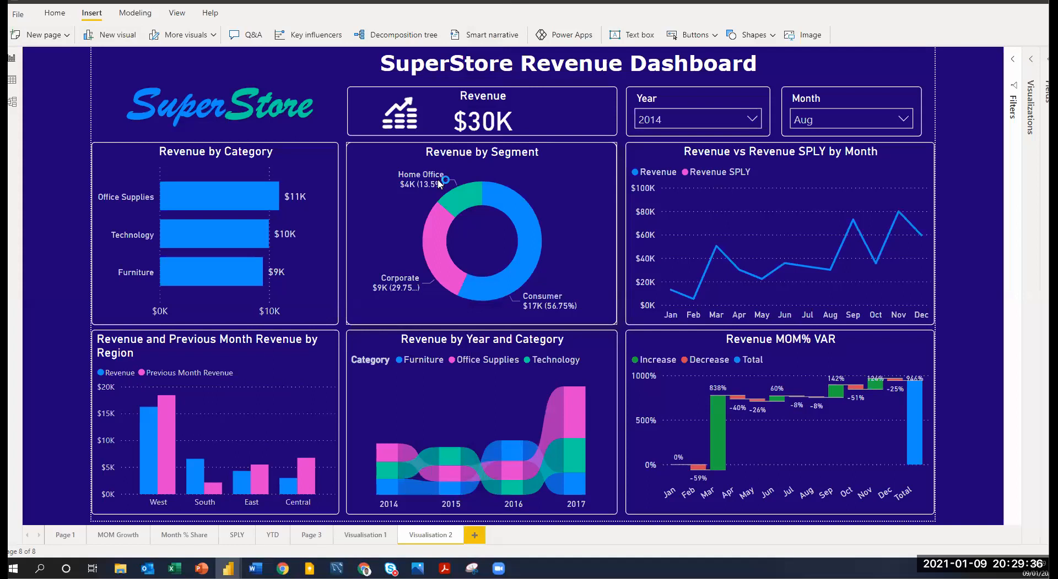
pyautogui.moveTo(525, 205)
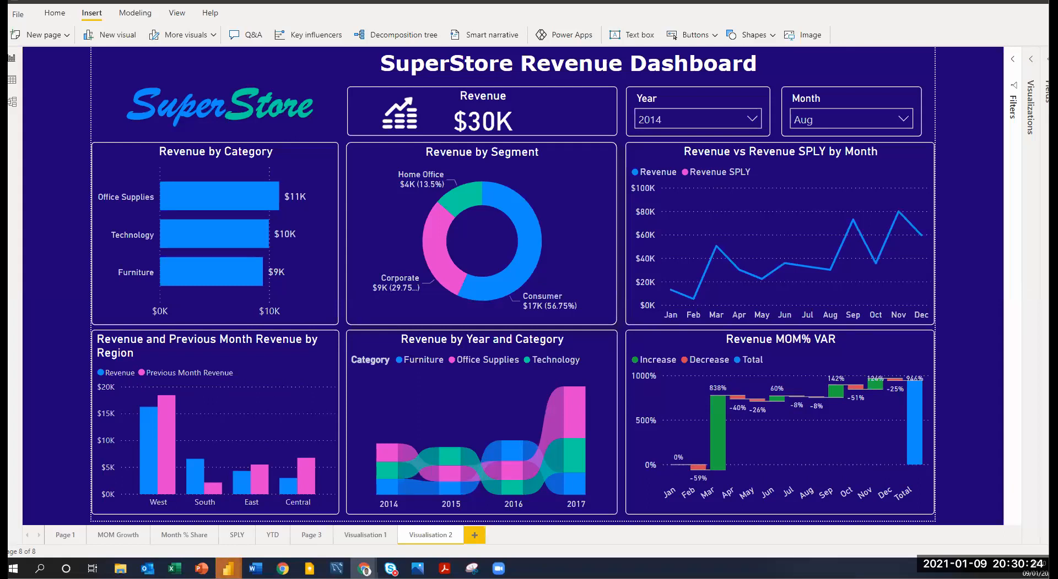
# Switch to Chrome and search the web for "download power bi desktop".
pyautogui.moveTo(517, 73); pyautogui.dragTo(581, 66)
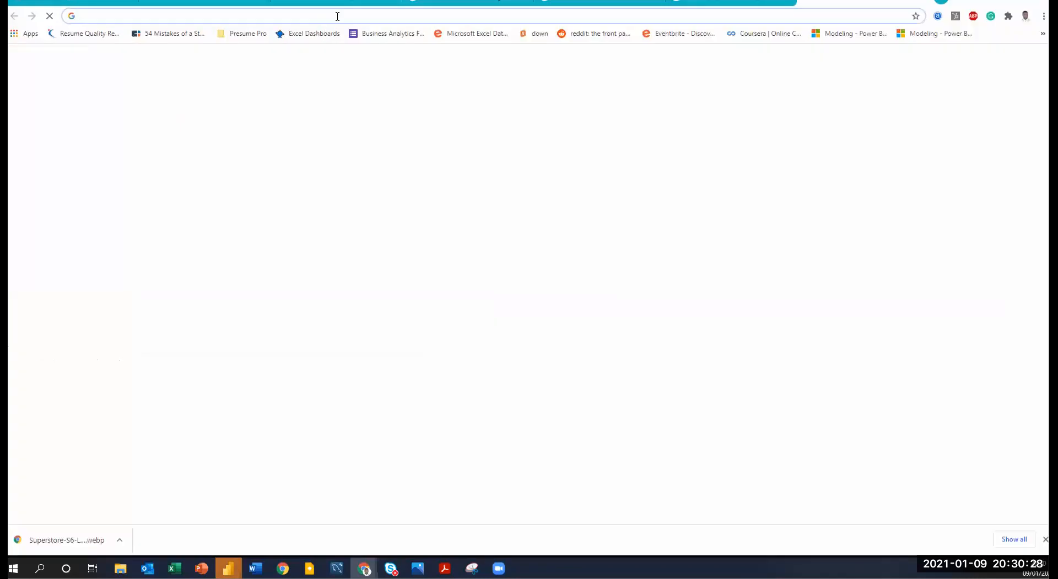
pyautogui.click(337, 16)
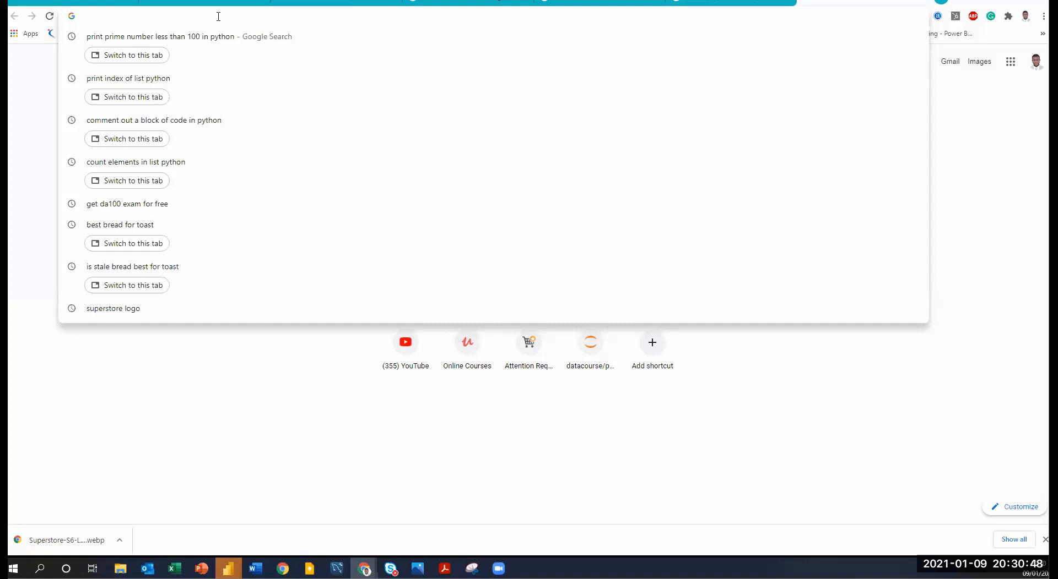
pyautogui.write('download power ')
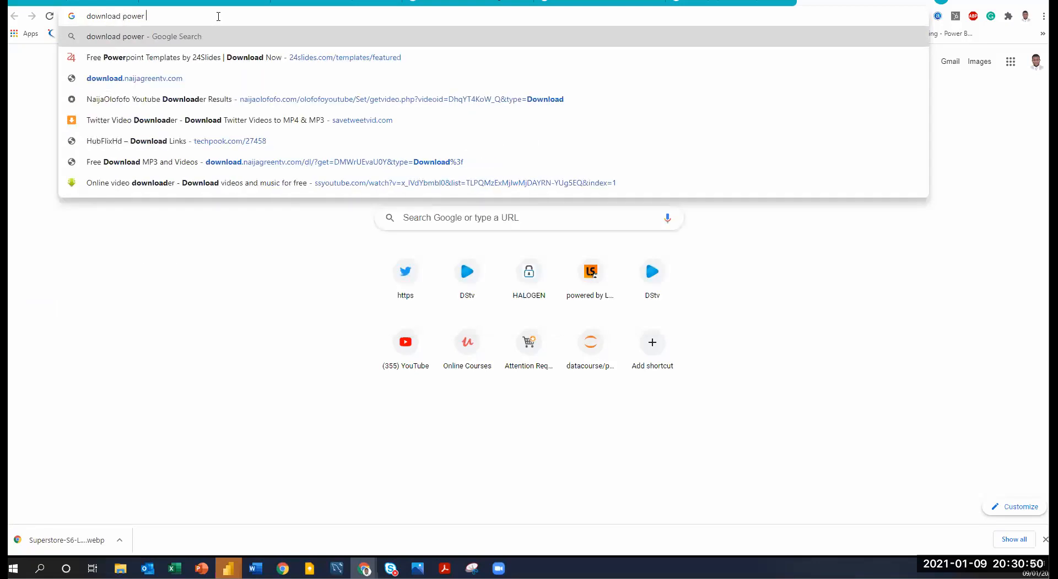
pyautogui.write('bi desktopi')
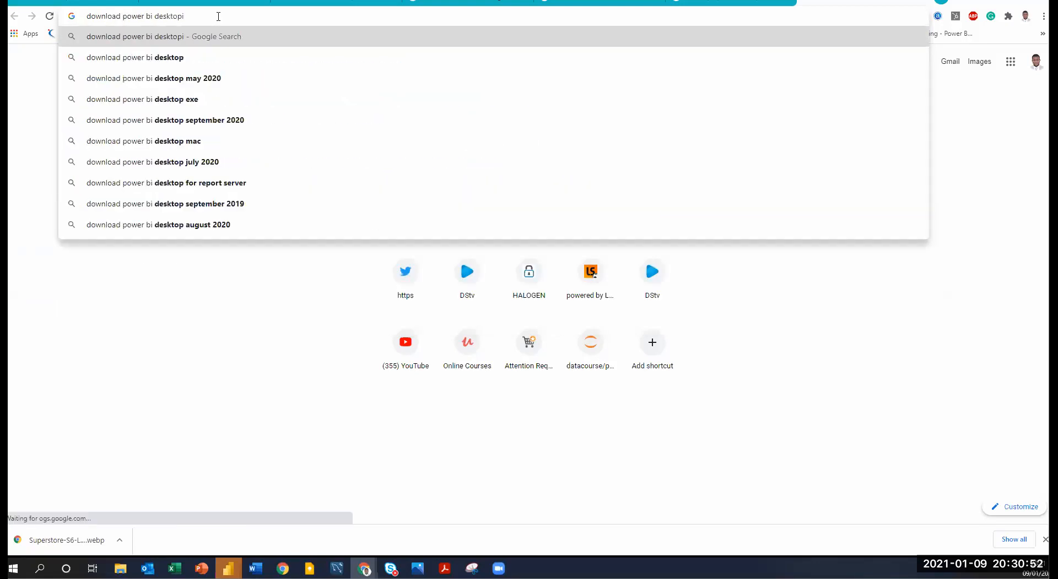
pyautogui.press('BackSpace')
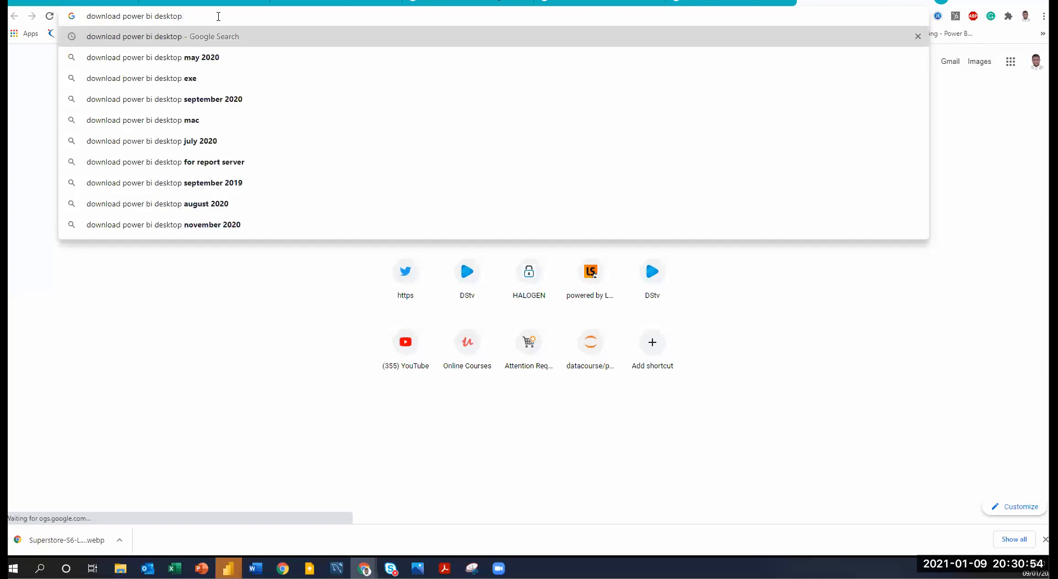
pyautogui.press('Return')
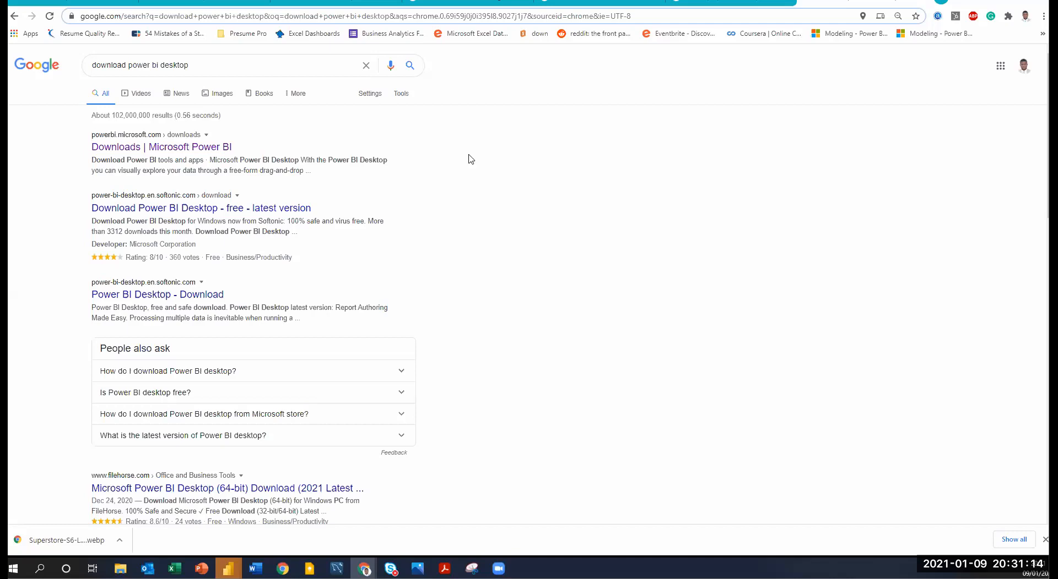
# Open Microsoft's Power BI Downloads page from the search results and examine the Power BI Desktop download options.
pyautogui.scroll(-3, 482, 194)
pyautogui.scroll(3, 482, 194)
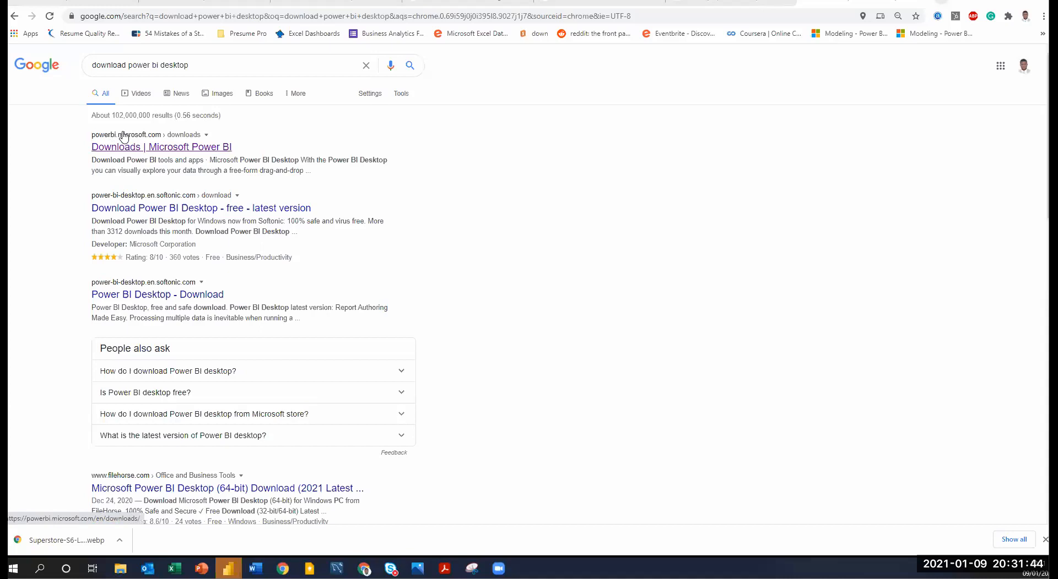
pyautogui.click(141, 152)
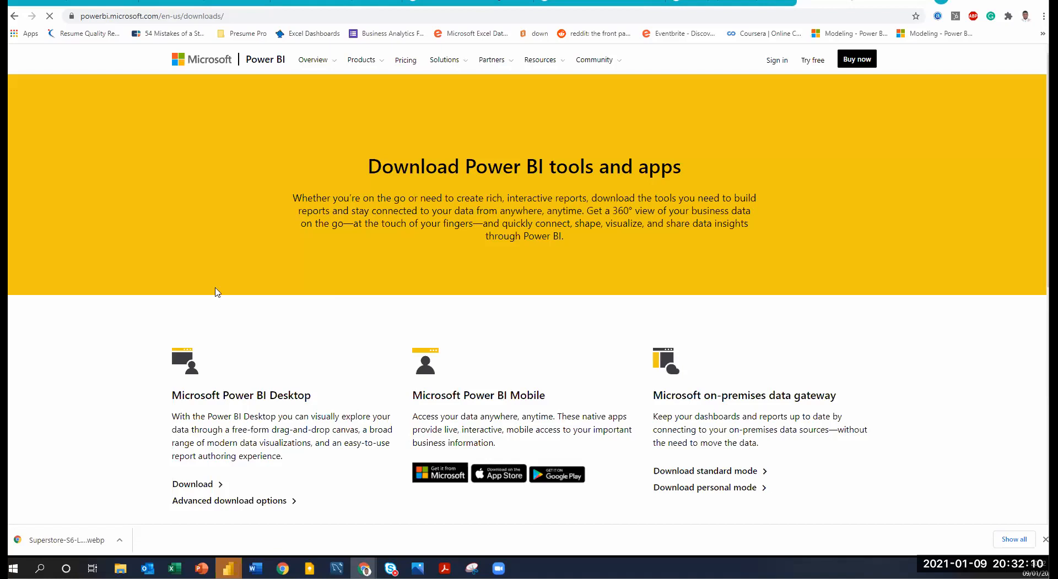
pyautogui.scroll(-2, 230, 275)
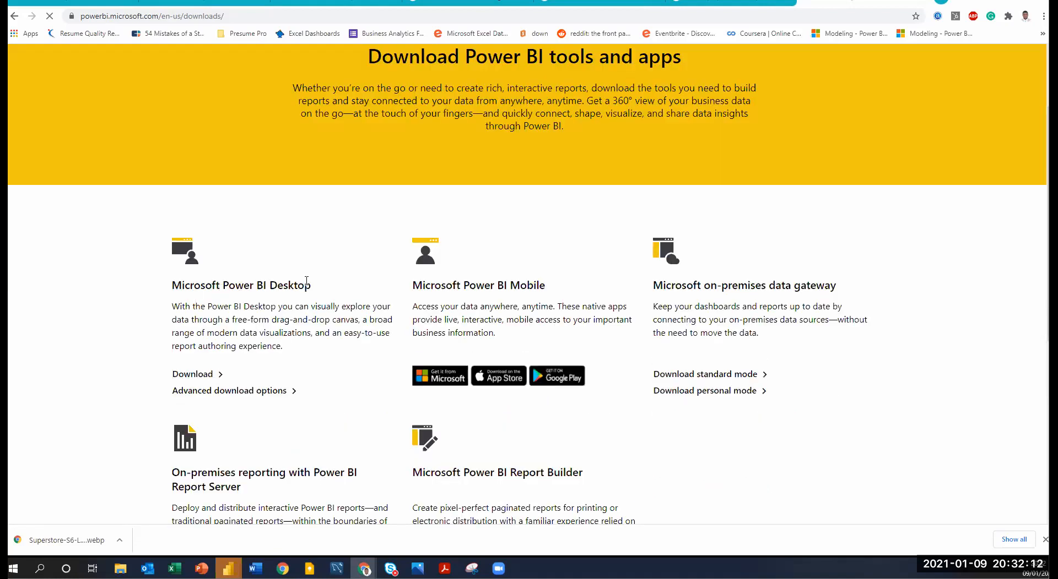
pyautogui.scroll(-1, 201, 348)
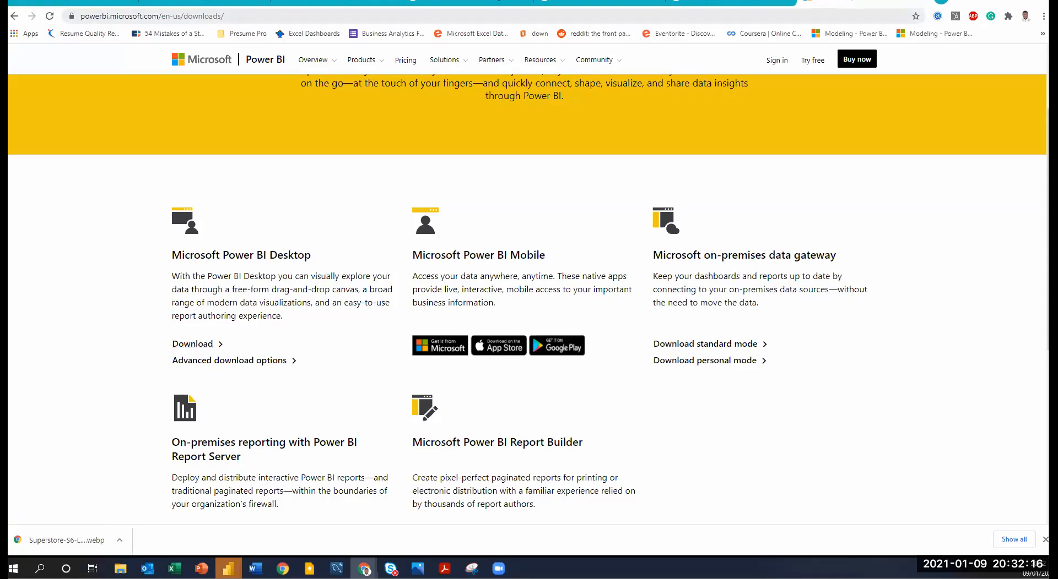
# Minimize Chrome, dismiss the Power BI Desktop start screen and maximize the blank untitled report.
pyautogui.moveTo(965, 3); pyautogui.dragTo(784, 83)
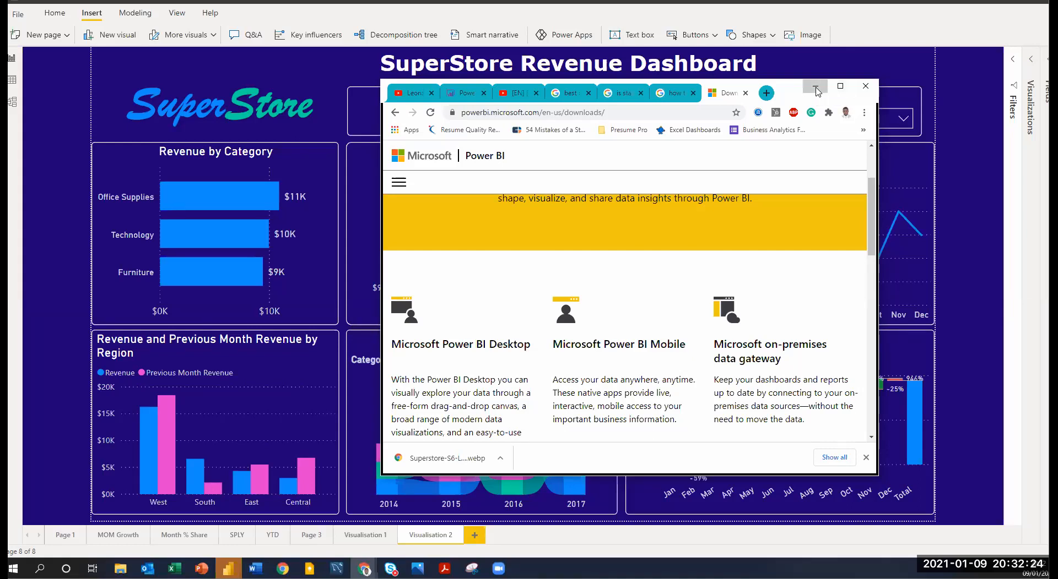
pyautogui.click(815, 87)
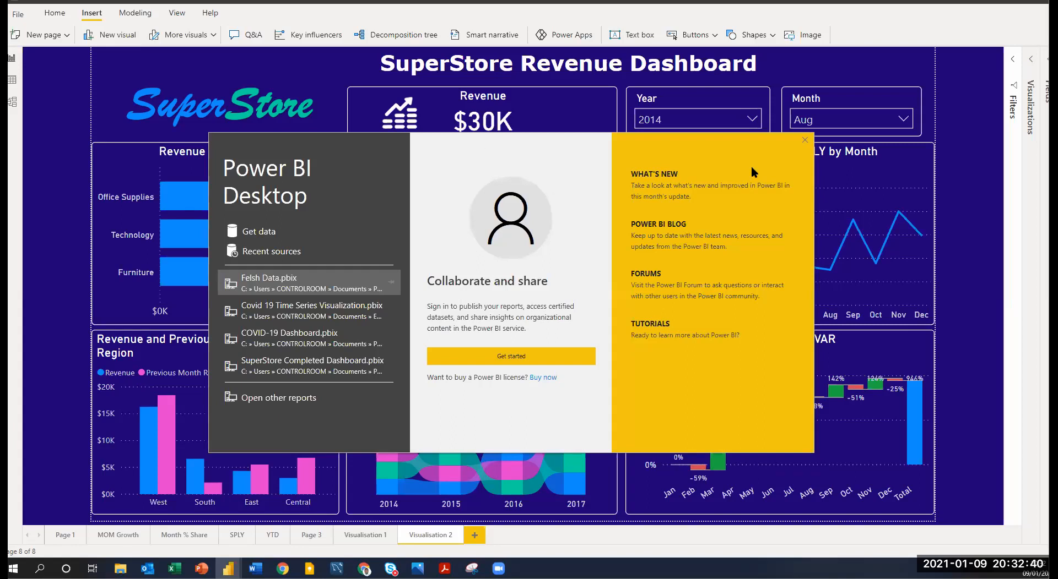
pyautogui.click(805, 141)
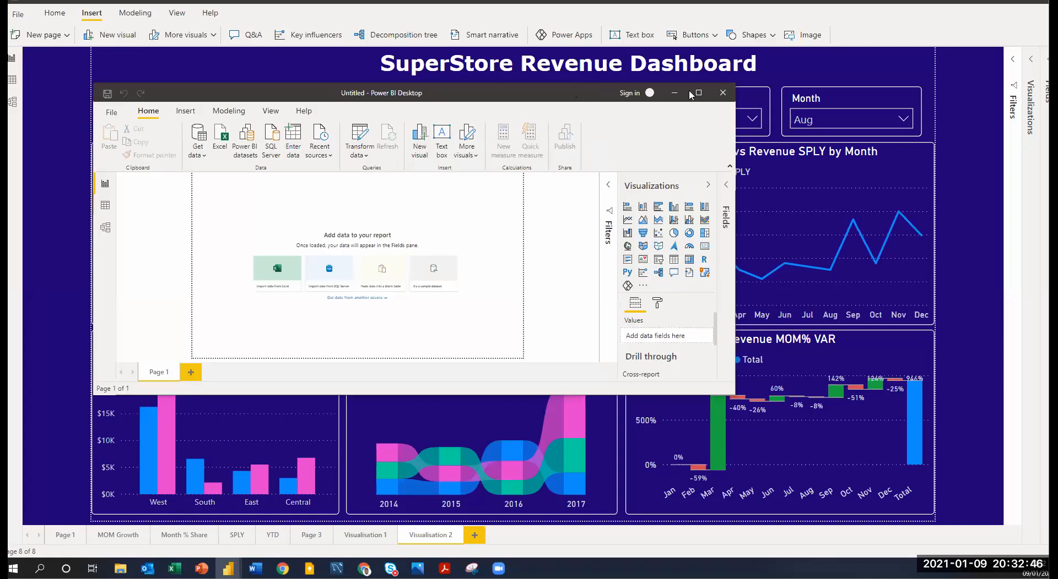
pyautogui.click(693, 93)
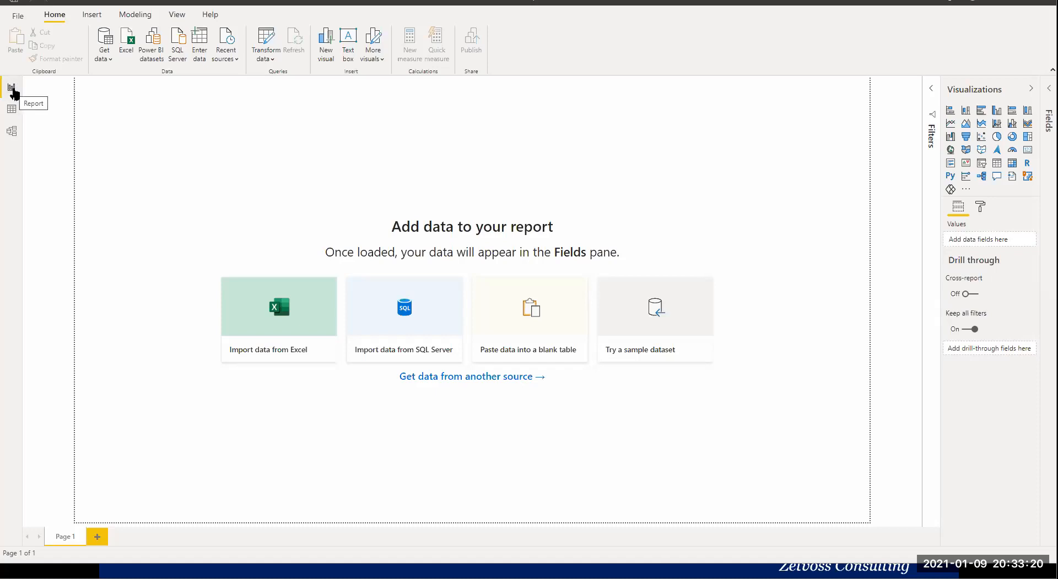
# View the empty report's Data view and Model view, and return to Report view.
pyautogui.click(12, 108)
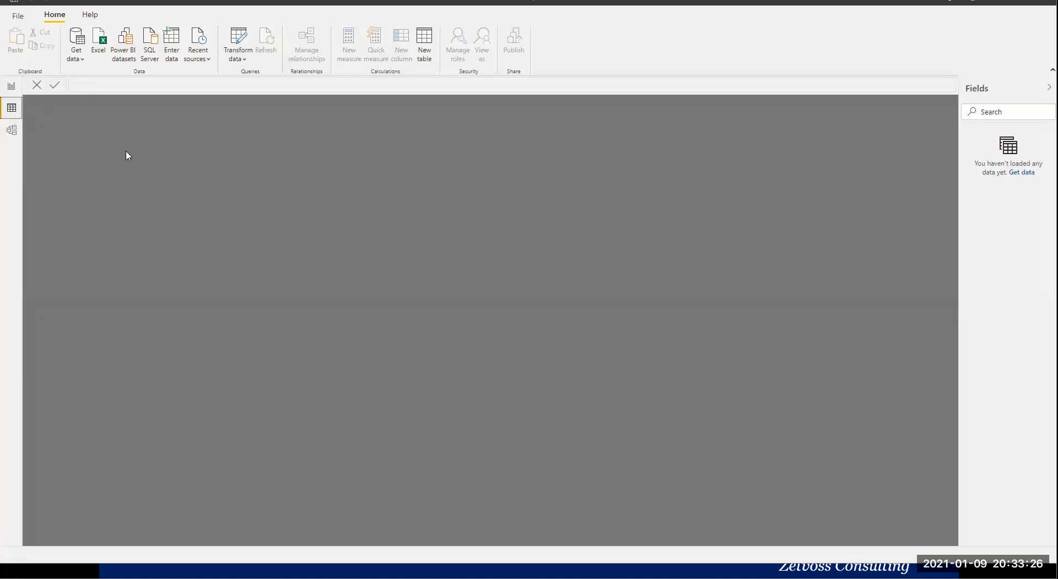
pyautogui.click(12, 130)
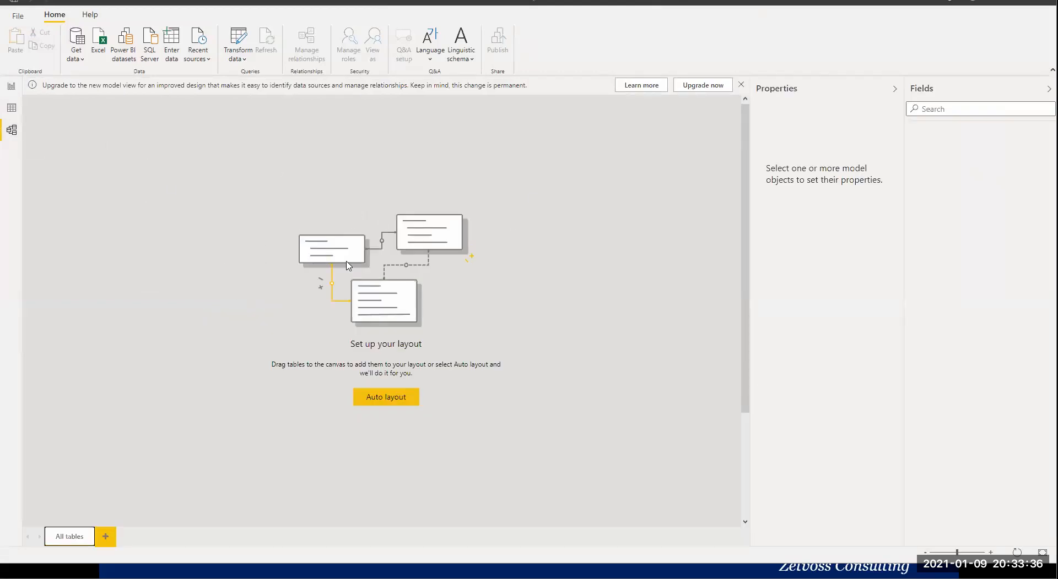
pyautogui.click(12, 88)
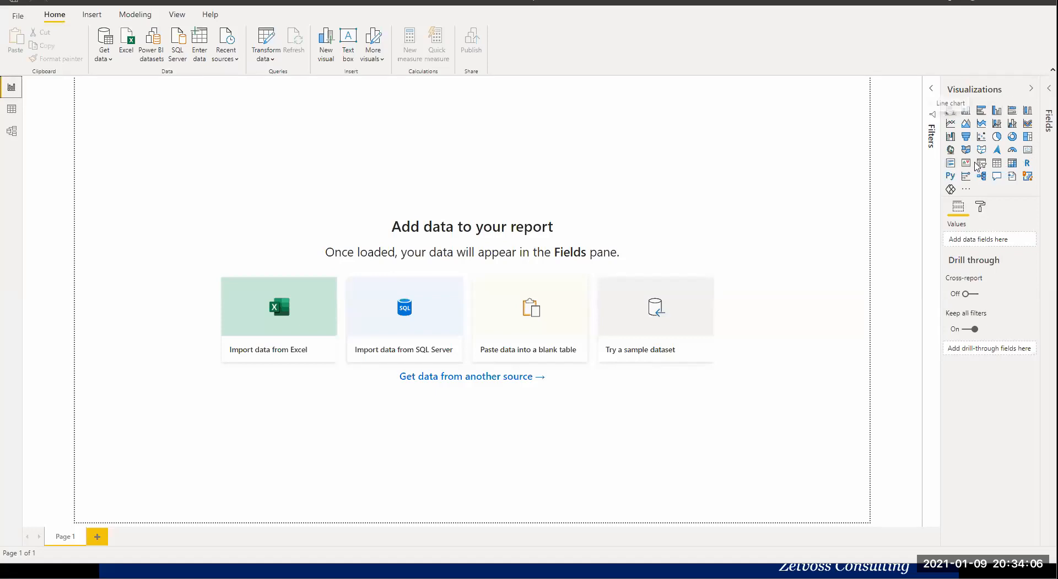
# Show the options for getting more visuals, and expand the Fields pane.
pyautogui.click(965, 191)
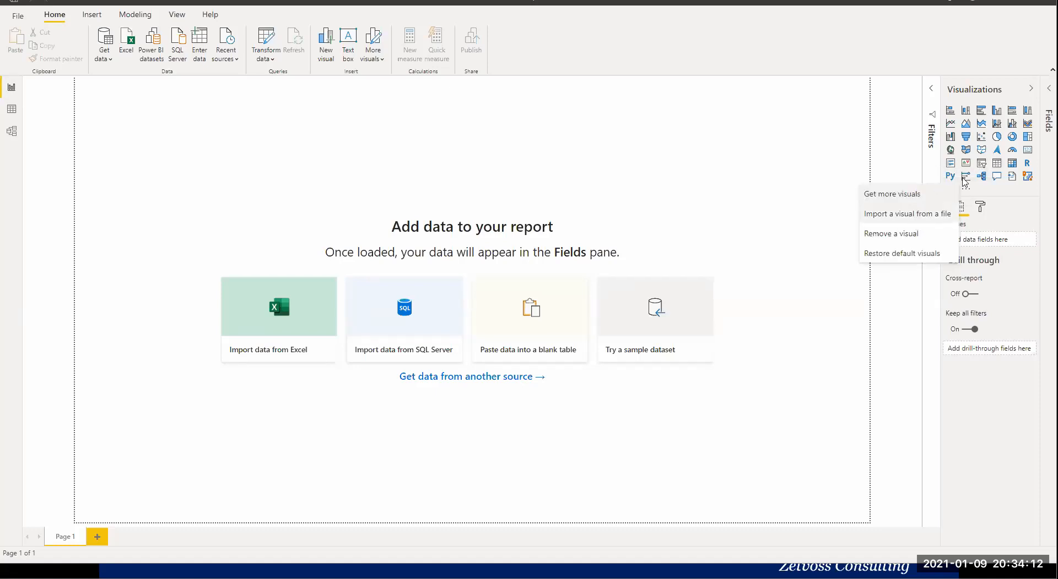
pyautogui.click(1045, 95)
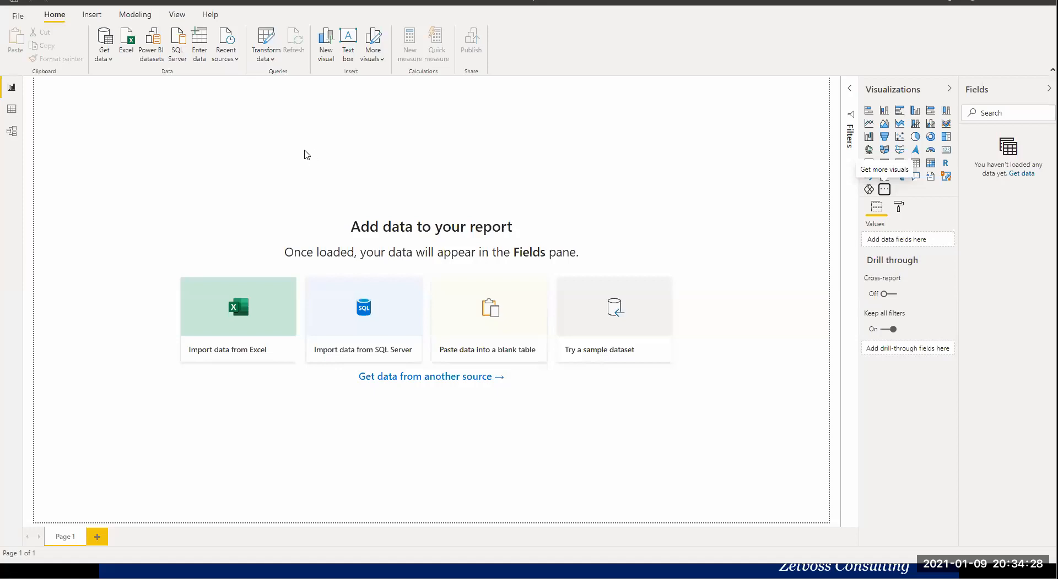
# Start a data import with the Folder connector from the File data sources and open the folder browser.
pyautogui.click(107, 59)
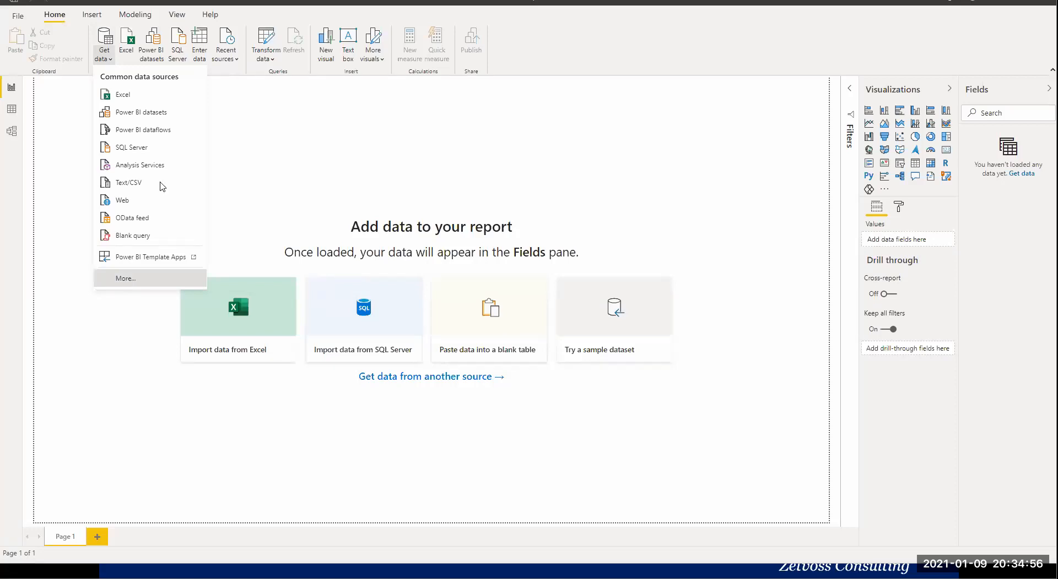
pyautogui.click(130, 275)
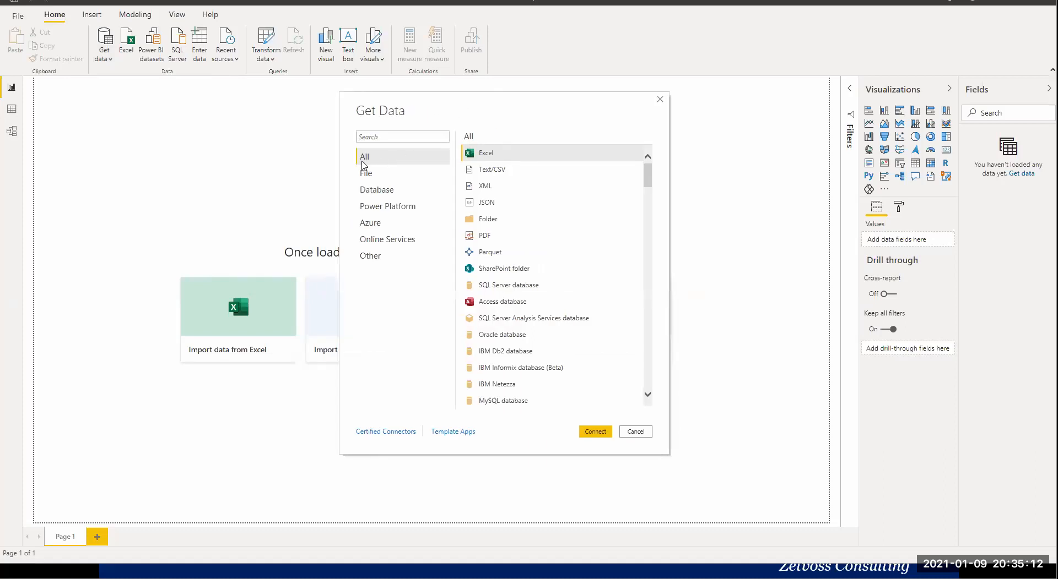
pyautogui.click(403, 175)
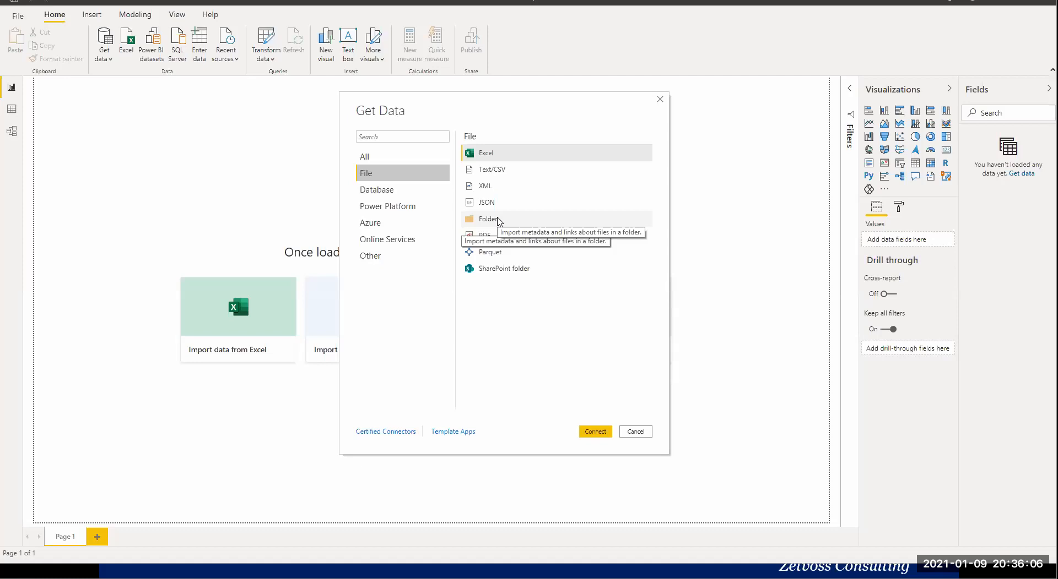
pyautogui.click(498, 221)
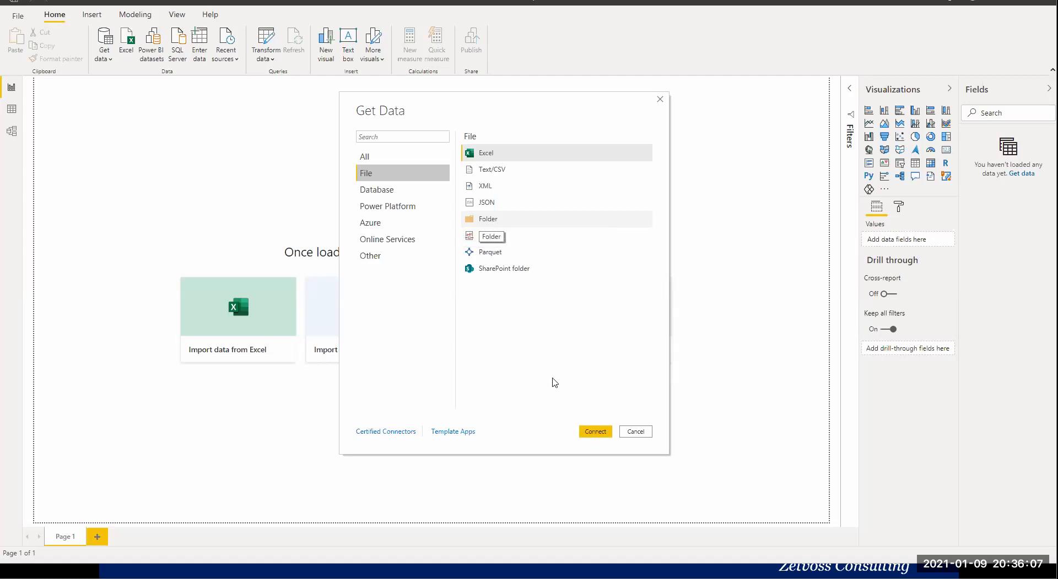
pyautogui.click(594, 432)
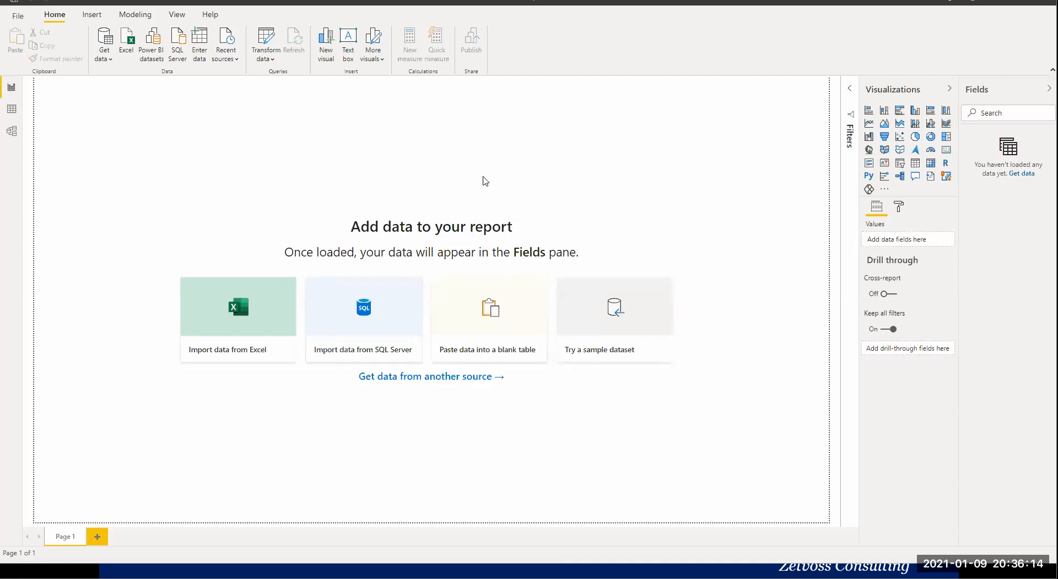
pyautogui.click(613, 266)
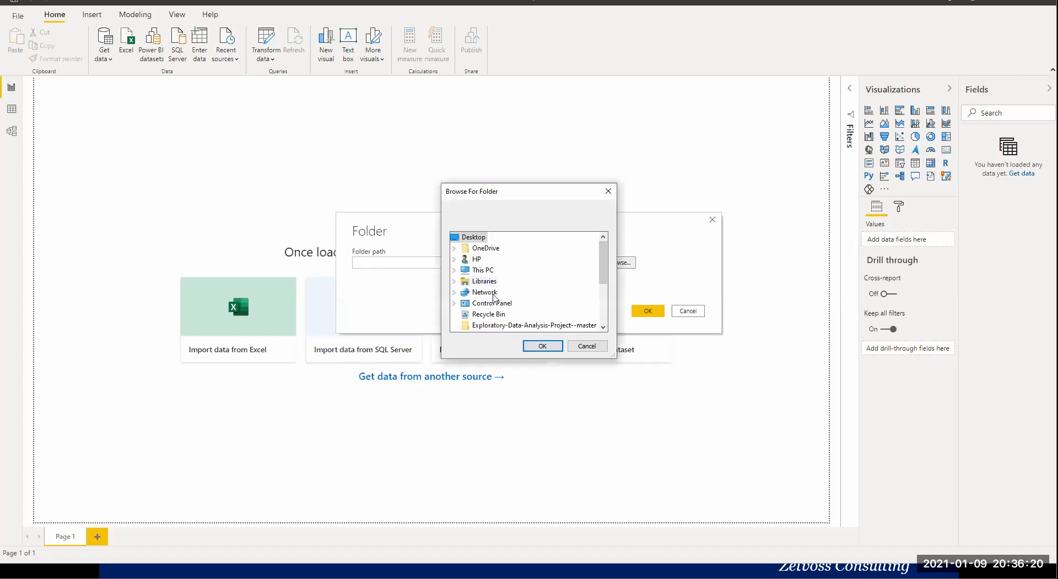
# Select the Power BI folder inside the Documents library as the folder to import.
pyautogui.scroll(-2, 484, 289)
pyautogui.scroll(-1, 485, 292)
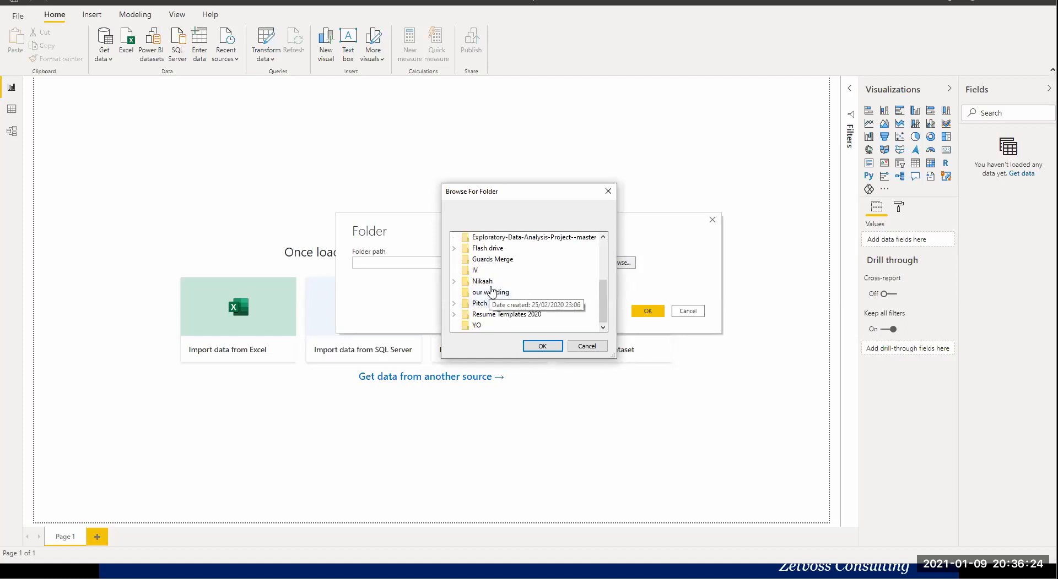
pyautogui.scroll(2, 503, 296)
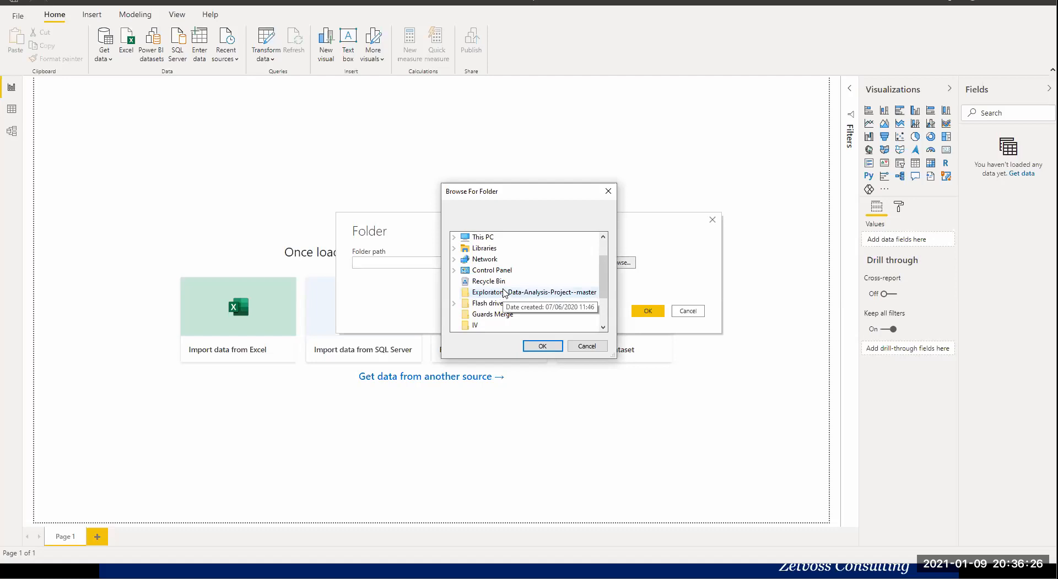
pyautogui.scroll(-1, 504, 295)
pyautogui.scroll(2, 503, 292)
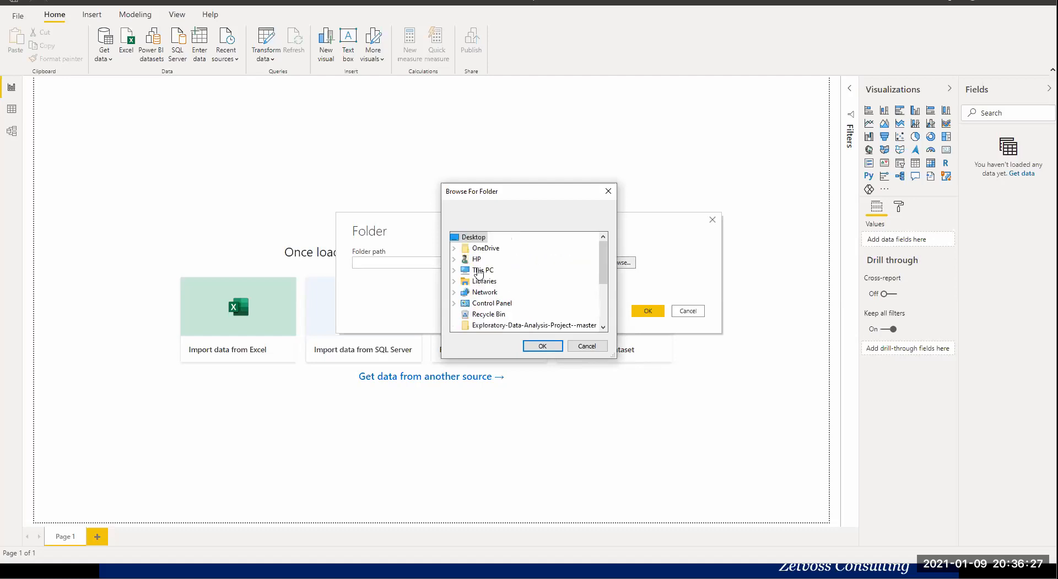
pyautogui.click(453, 282)
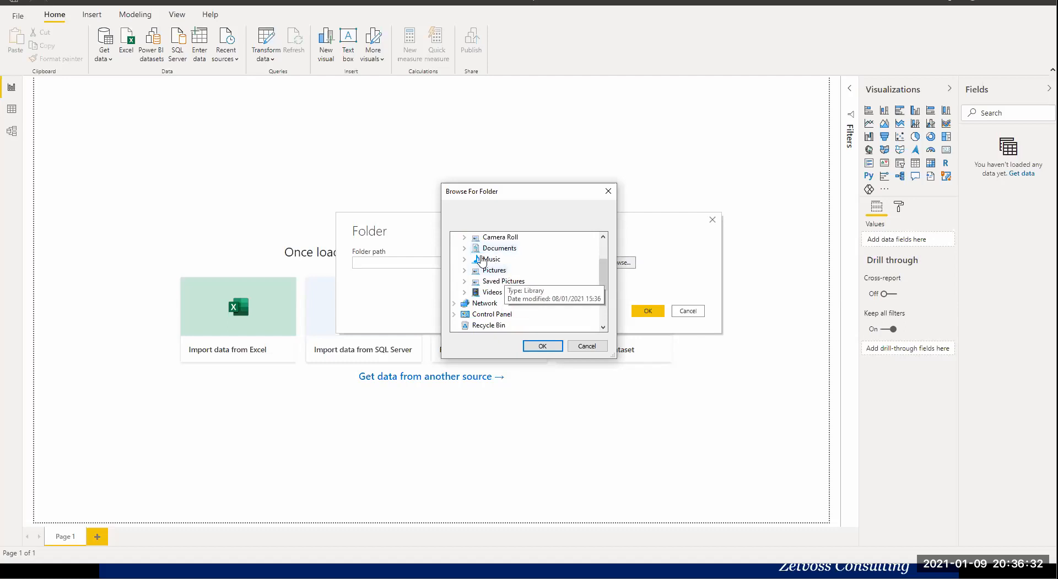
pyautogui.click(464, 248)
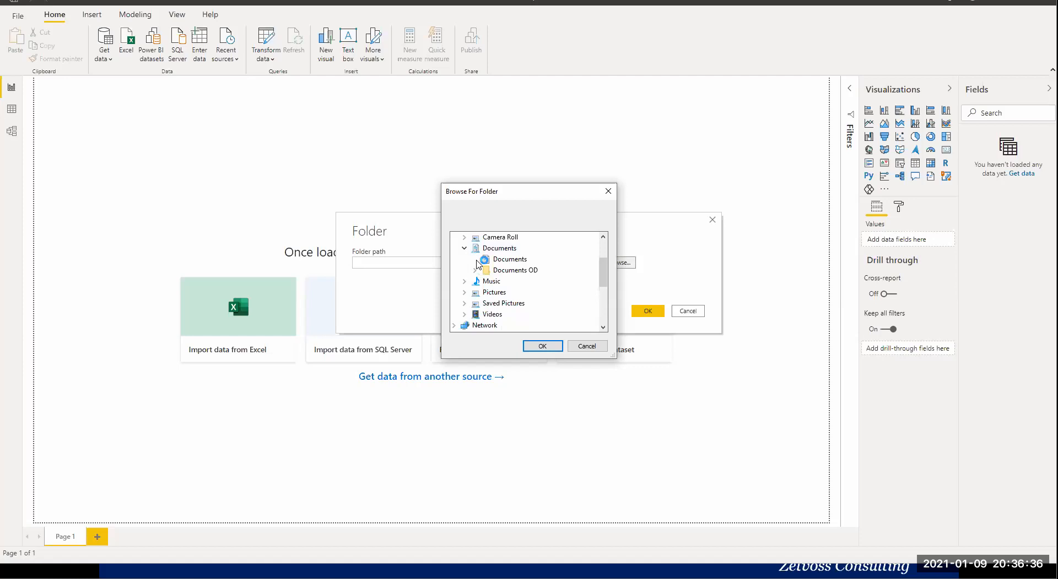
pyautogui.doubleClick(492, 268)
pyautogui.scroll(-2, 554, 282)
pyautogui.scroll(-7, 553, 283)
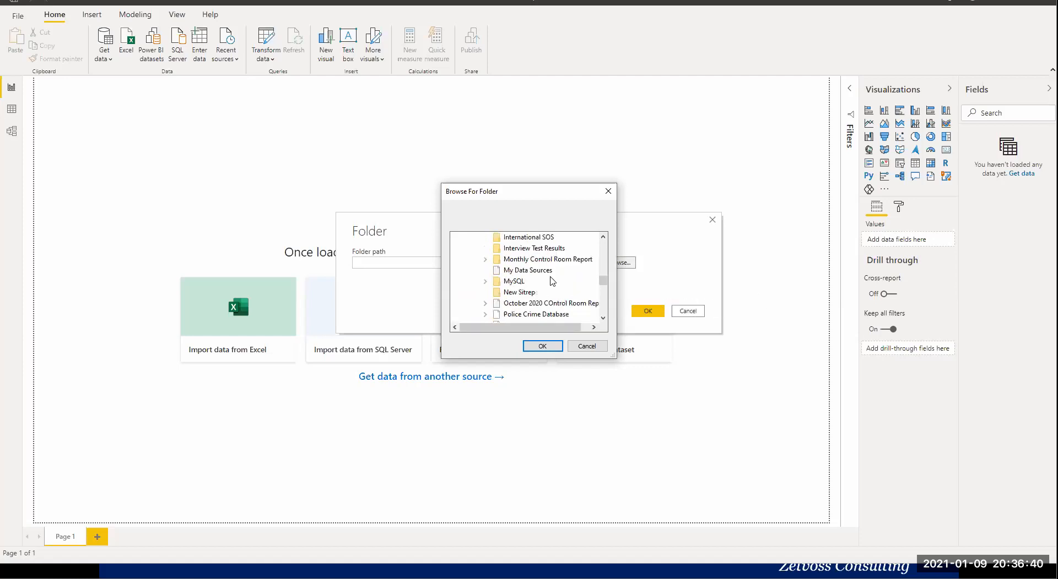
pyautogui.scroll(-2, 550, 282)
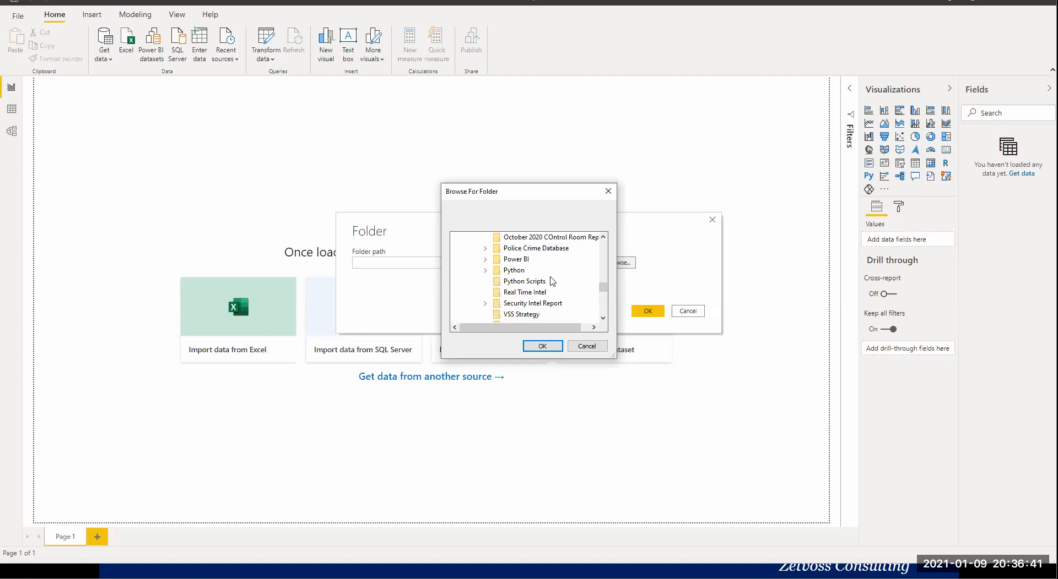
pyautogui.doubleClick(524, 260)
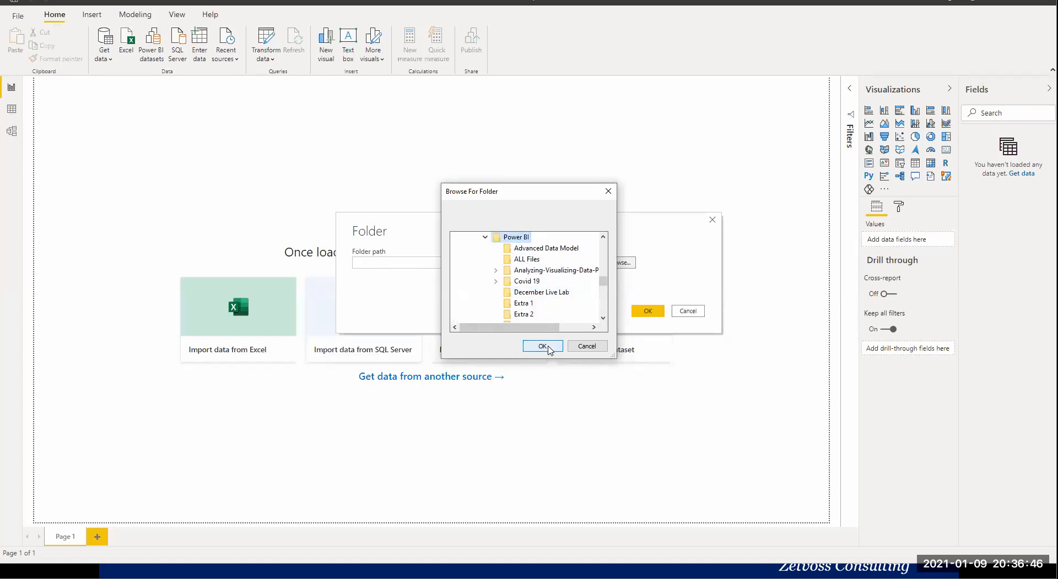
pyautogui.click(542, 347)
# Preview the file list of the Power BI folder and cancel the folder import.
pyautogui.click(645, 311)
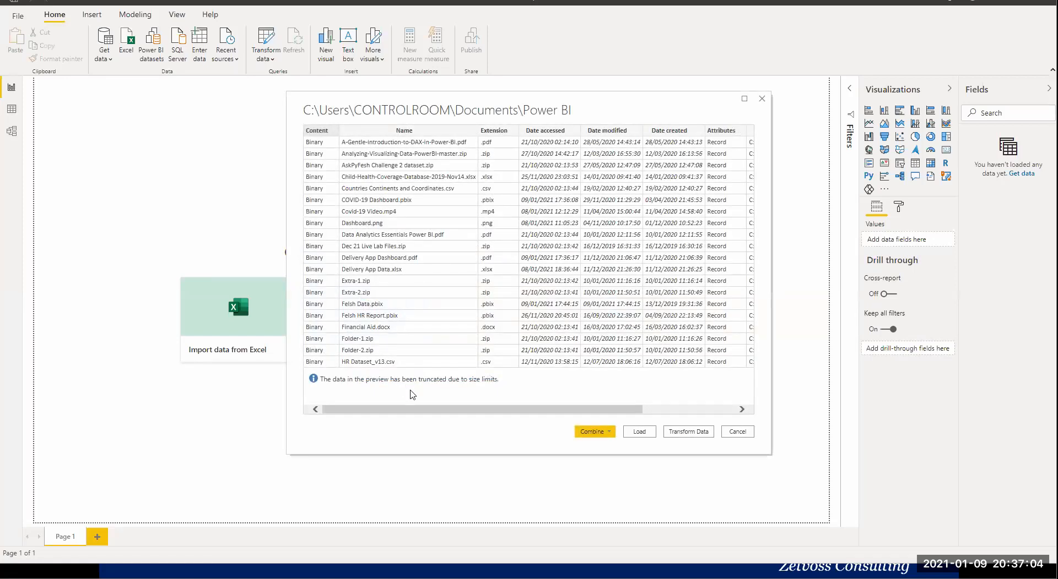
pyautogui.moveTo(437, 410); pyautogui.dragTo(357, 403)
pyautogui.click(737, 431)
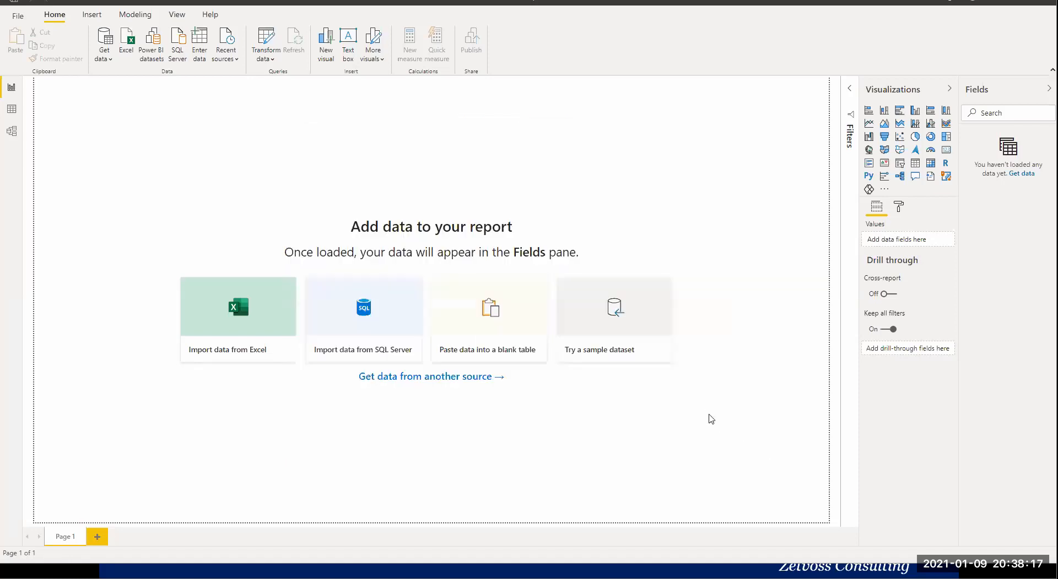
# Open the full list of data sources and examine the File, Database, Power Platform and Azure connectors.
pyautogui.click(106, 60)
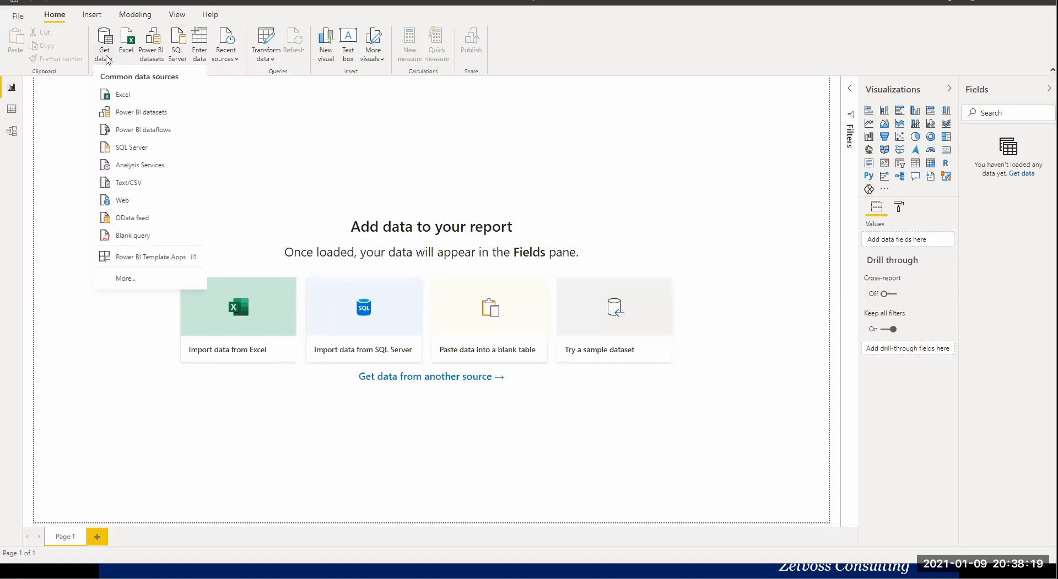
pyautogui.click(132, 280)
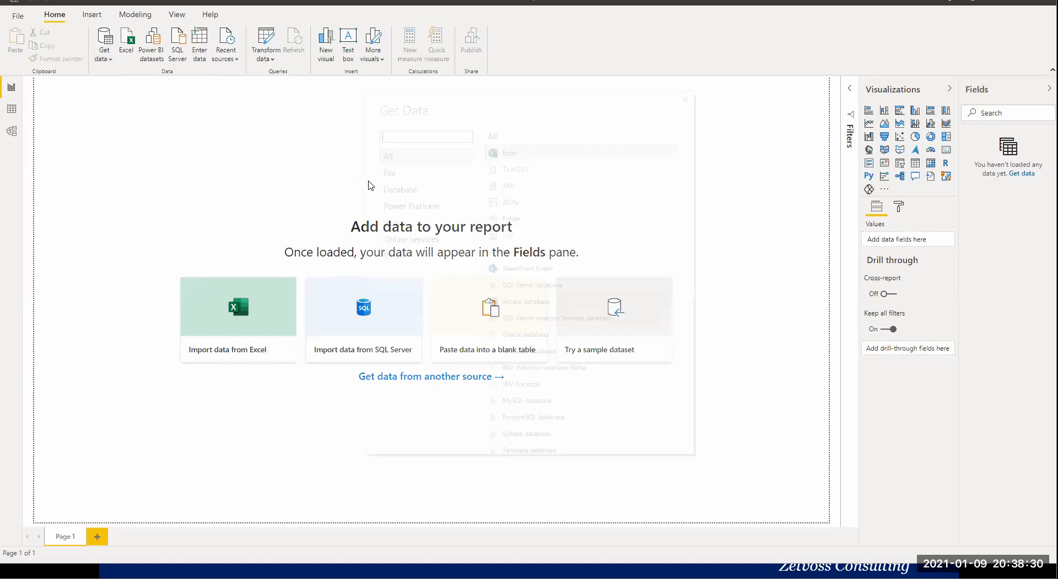
pyautogui.click(462, 174)
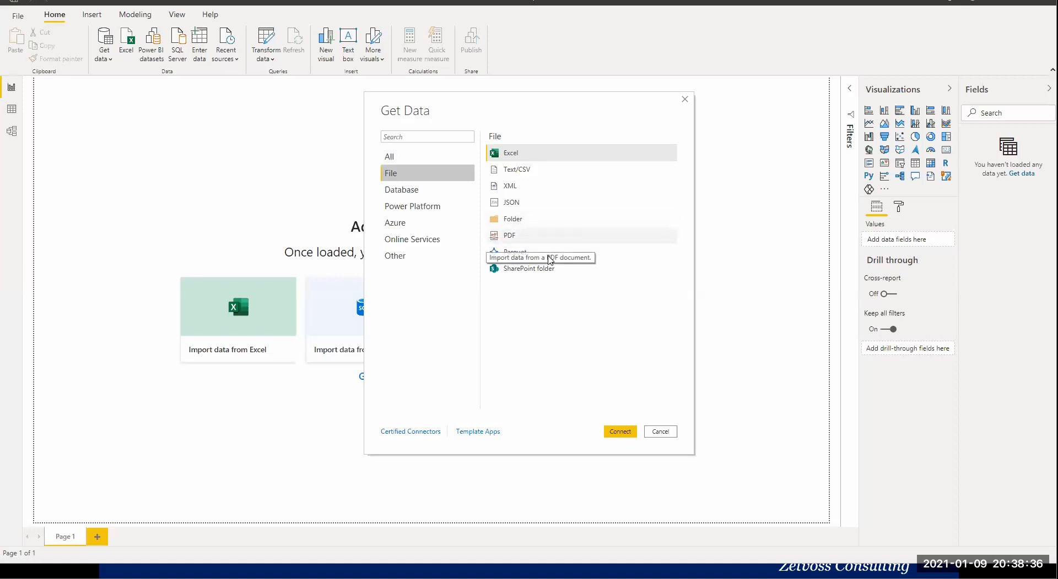
pyautogui.click(411, 191)
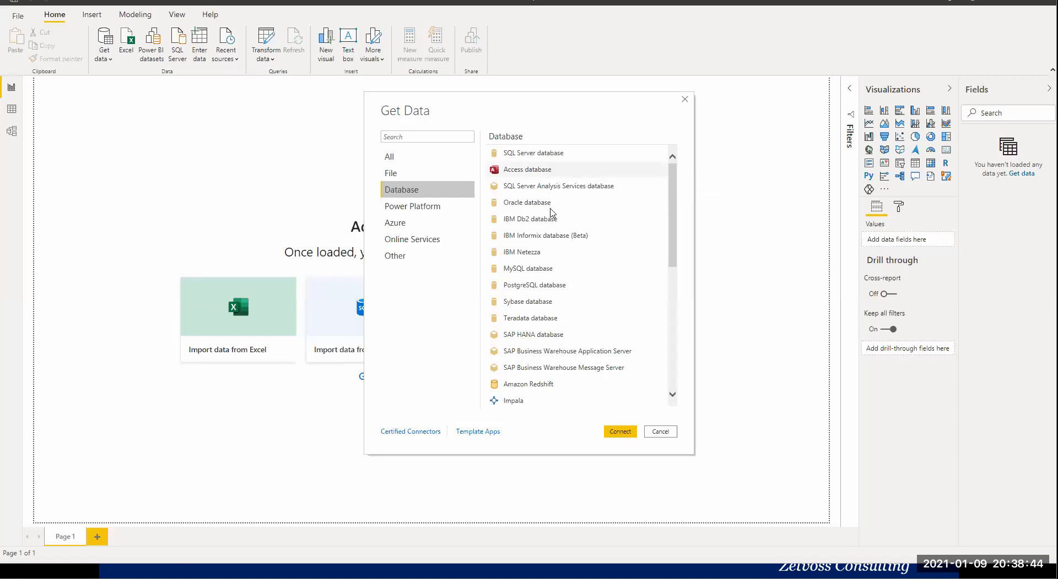
pyautogui.scroll(-3, 571, 276)
pyautogui.scroll(-3, 571, 275)
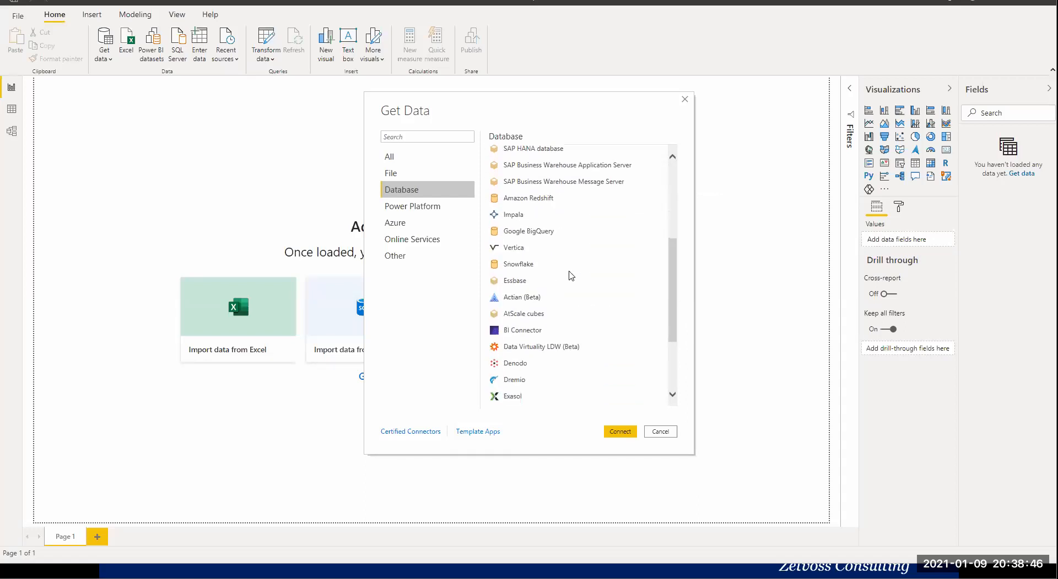
pyautogui.click(438, 213)
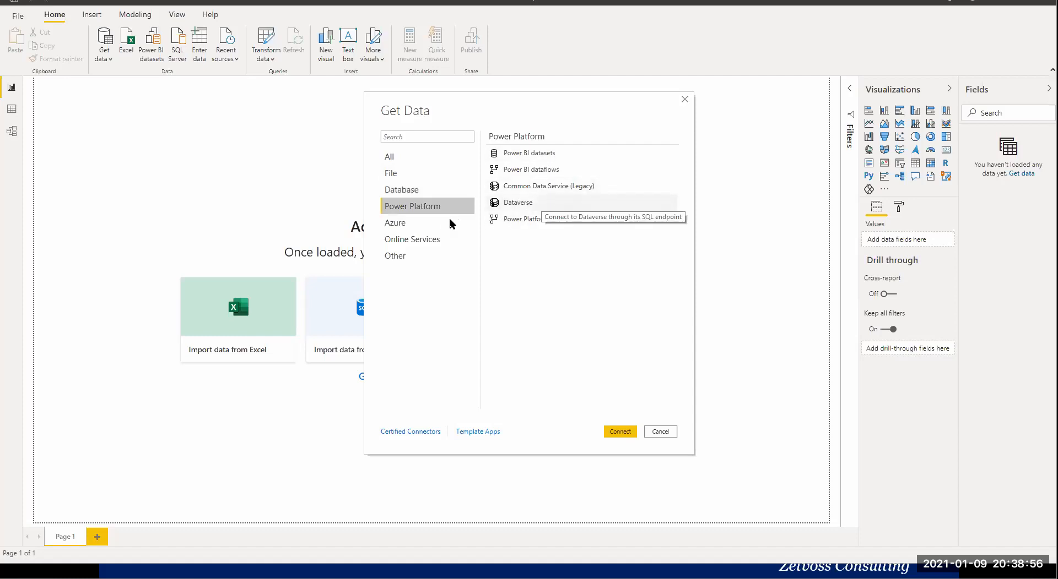
pyautogui.click(429, 226)
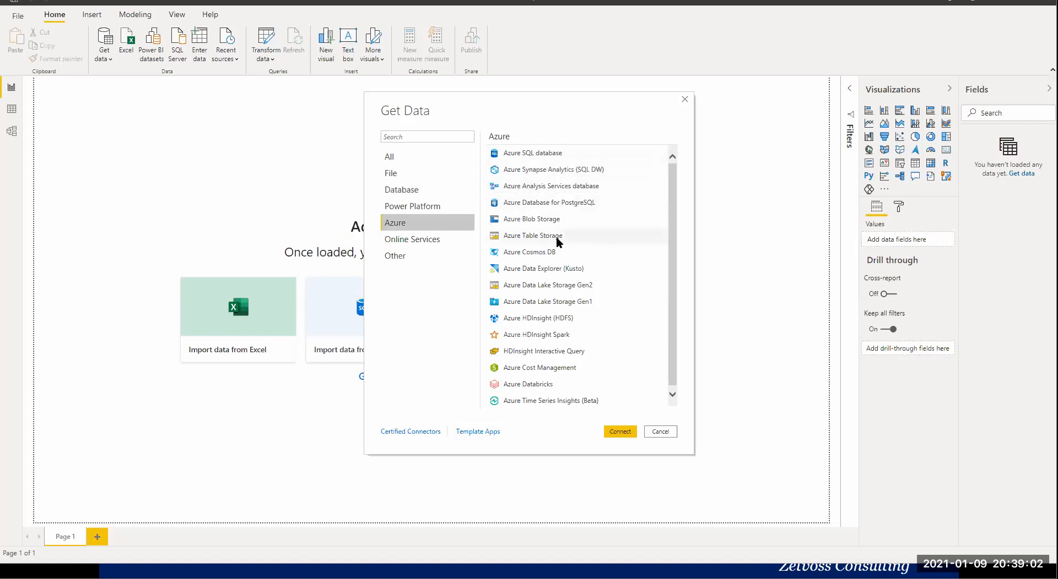
pyautogui.scroll(-1, 551, 231)
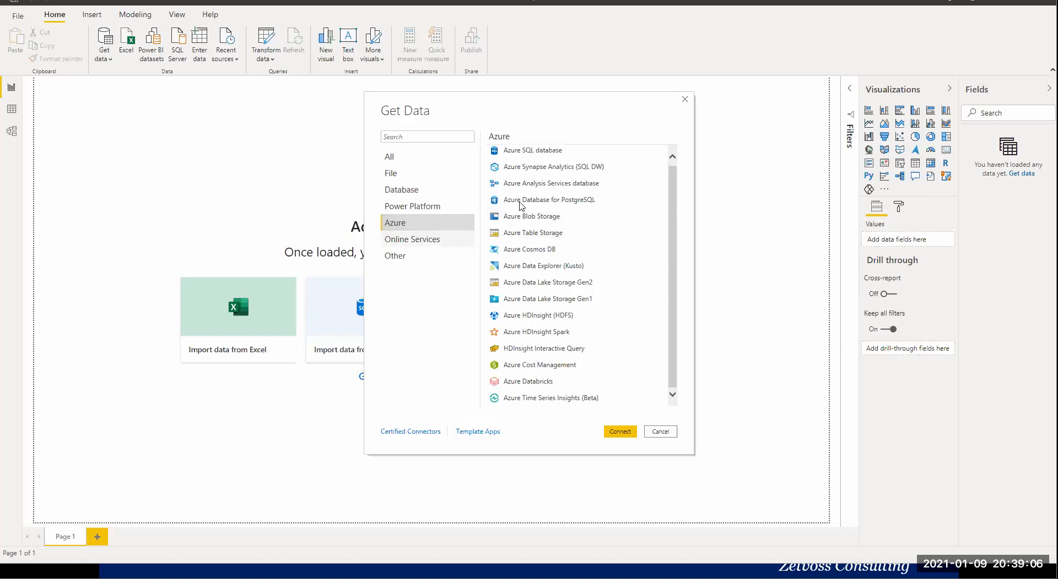
# Examine the Online Services and Other connectors among the available data sources.
pyautogui.click(426, 242)
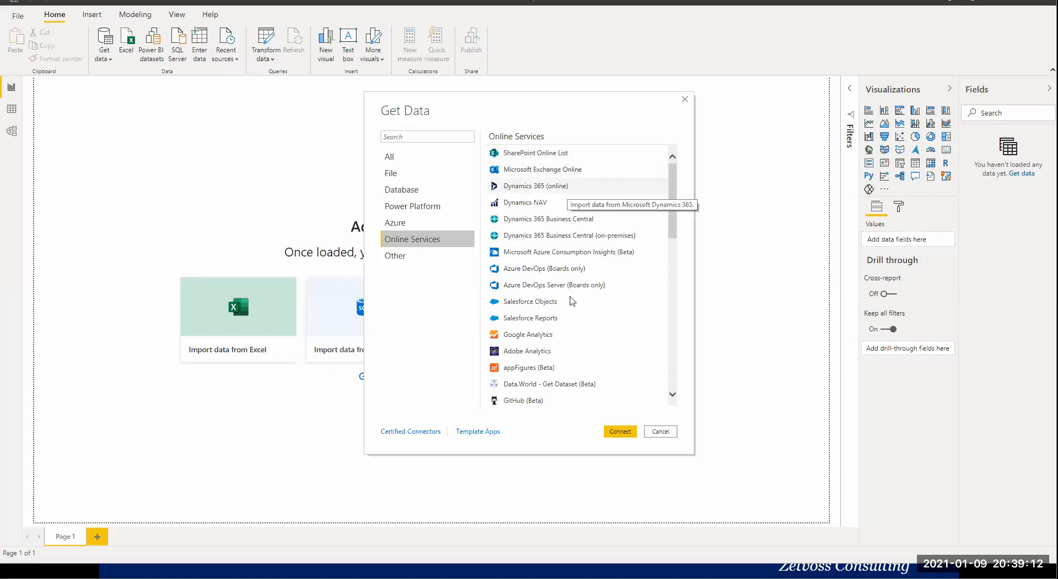
pyautogui.scroll(-1, 561, 302)
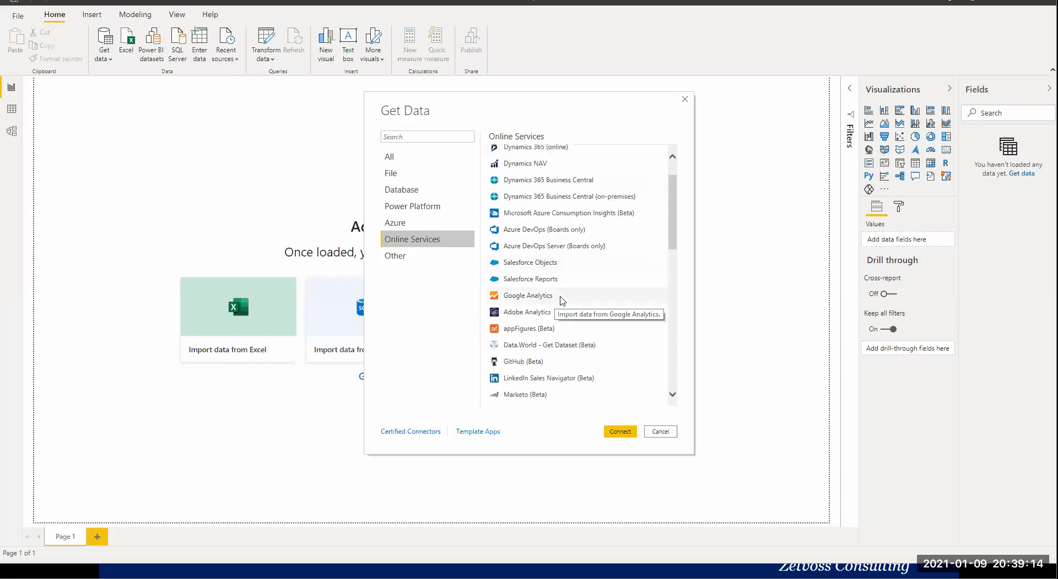
pyautogui.scroll(-2, 567, 302)
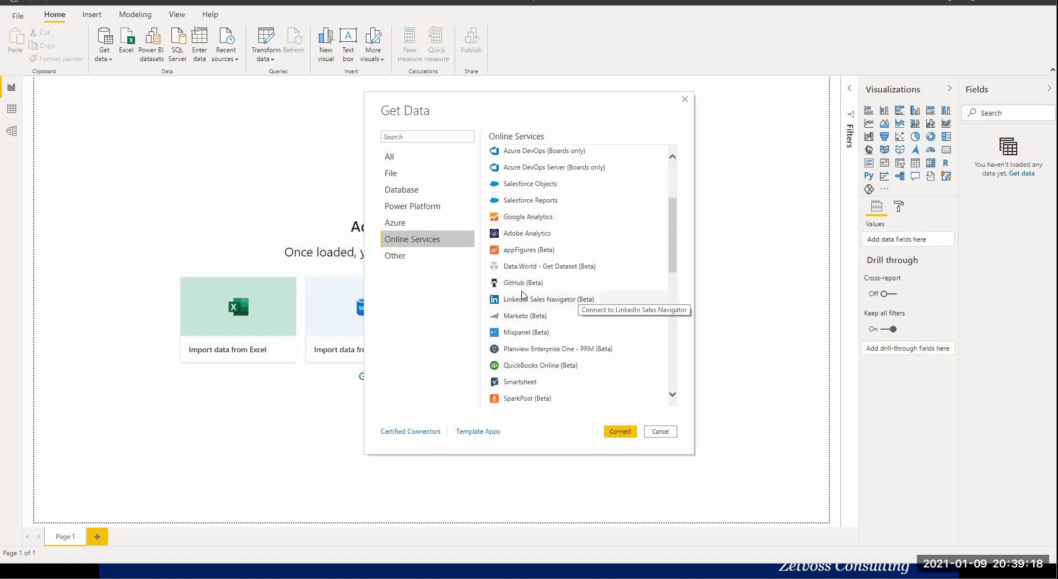
pyautogui.scroll(-4, 526, 290)
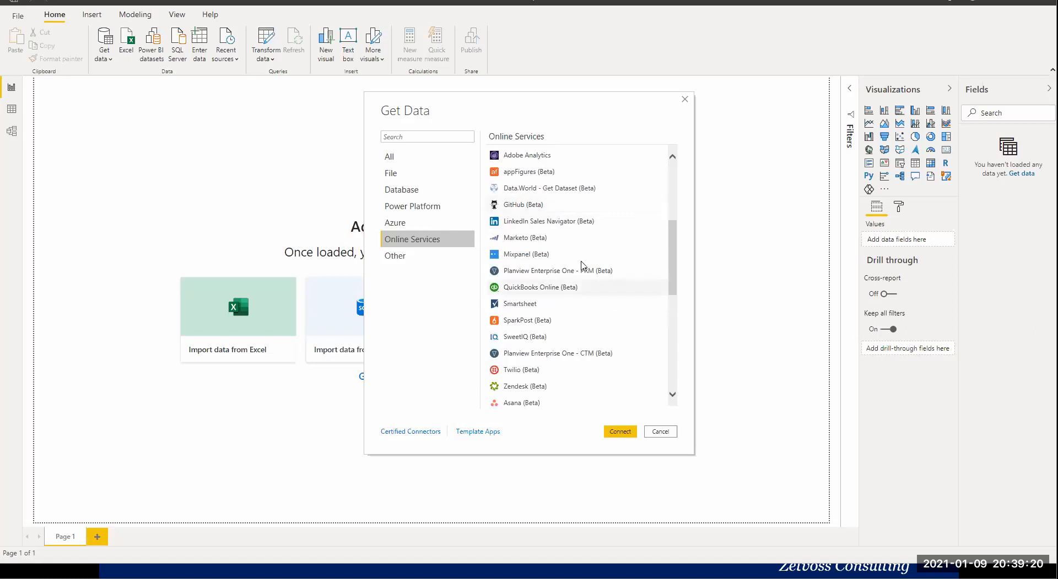
pyautogui.scroll(-2, 584, 265)
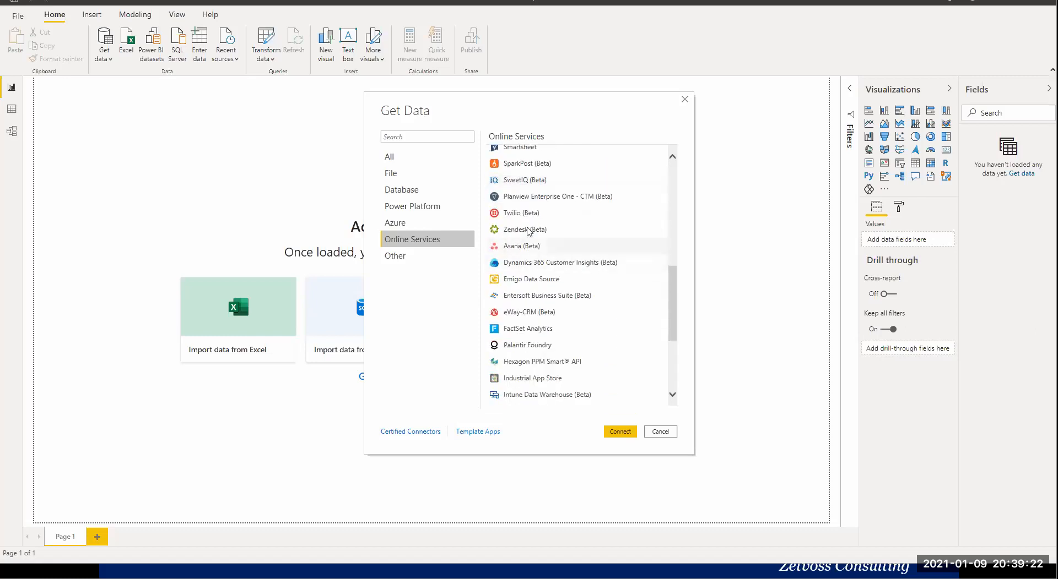
pyautogui.scroll(-4, 572, 256)
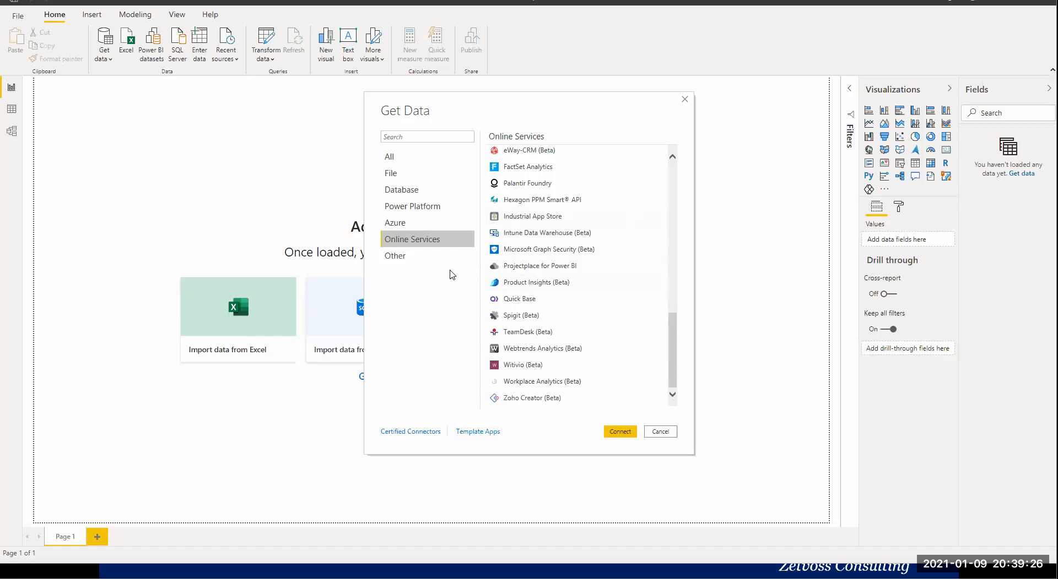
pyautogui.click(418, 261)
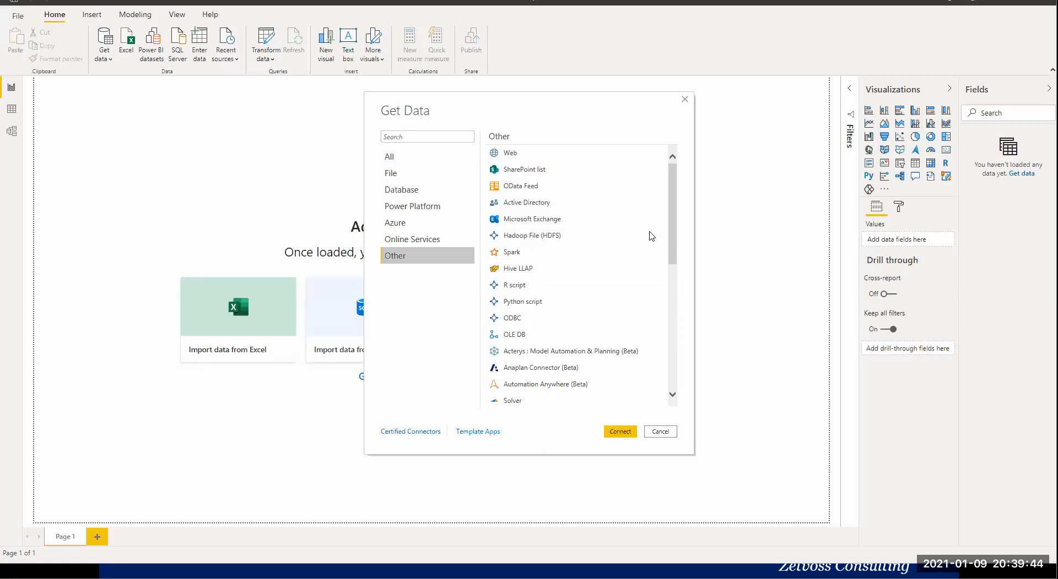
pyautogui.scroll(-5, 676, 264)
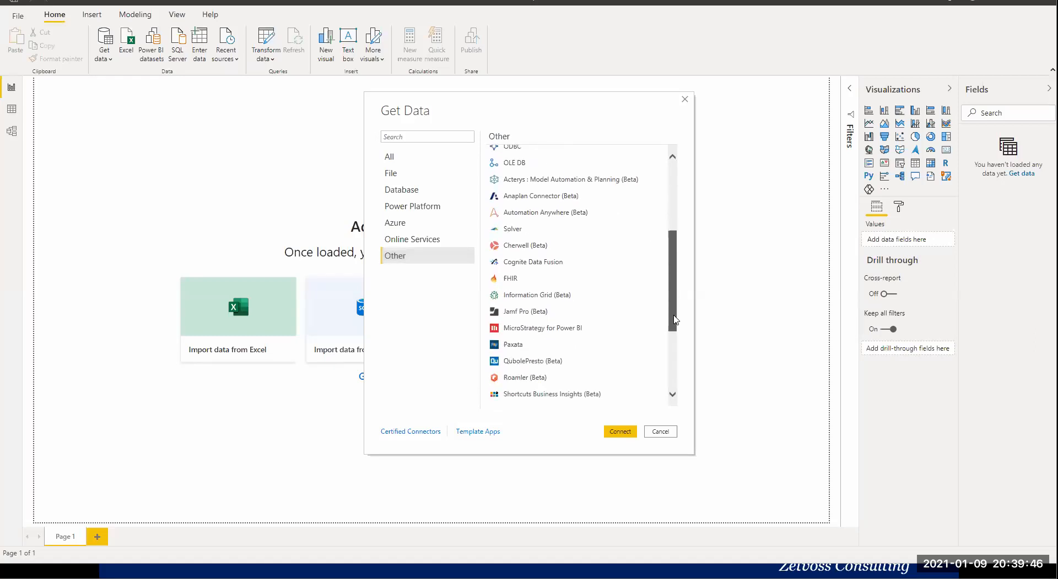
pyautogui.scroll(5, 672, 326)
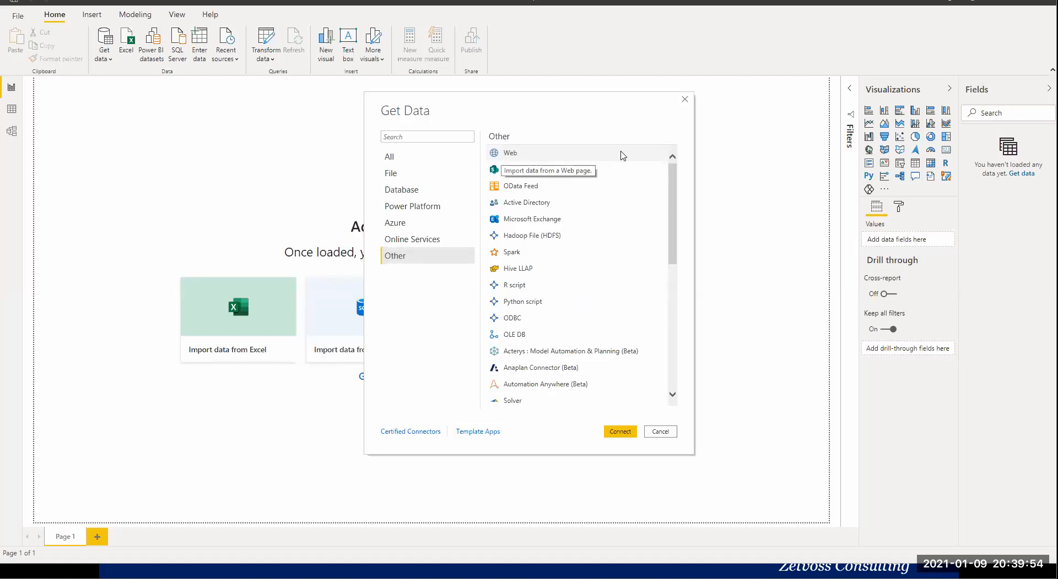
pyautogui.scroll(-10, 609, 293)
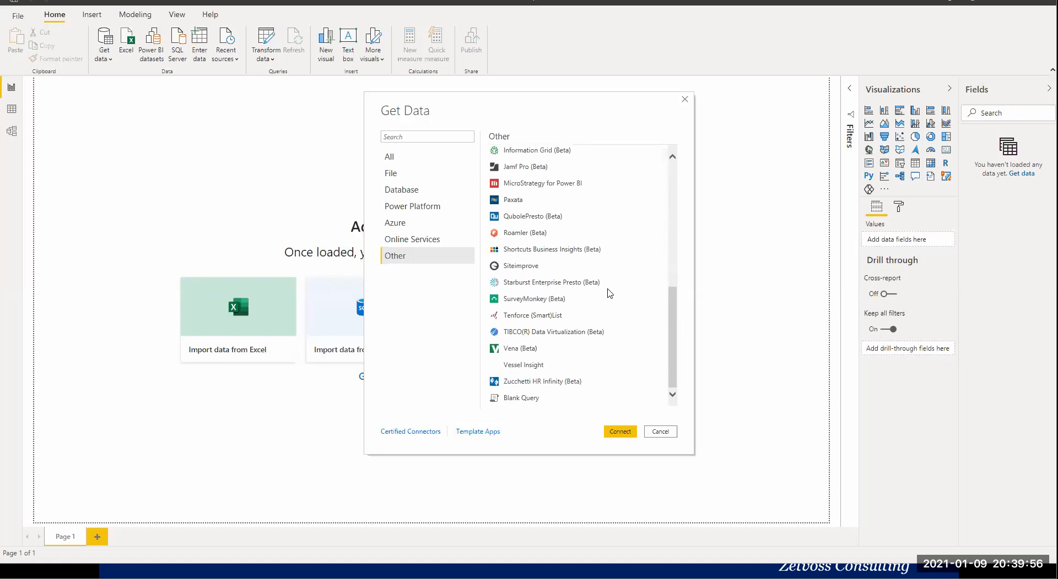
pyautogui.scroll(10, 610, 293)
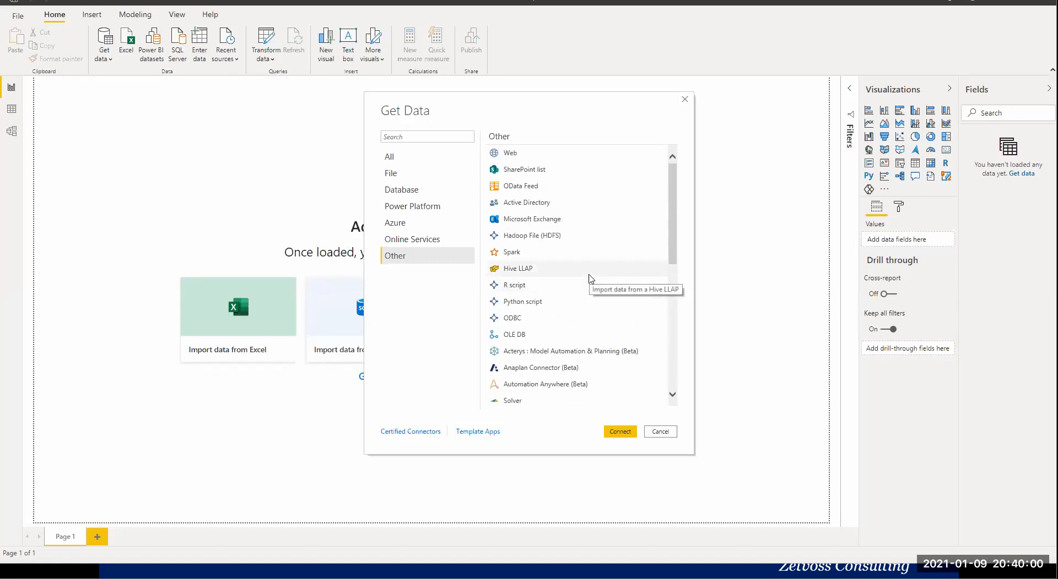
# Choose Excel among the file connectors and connect to it as the data source.
pyautogui.click(406, 175)
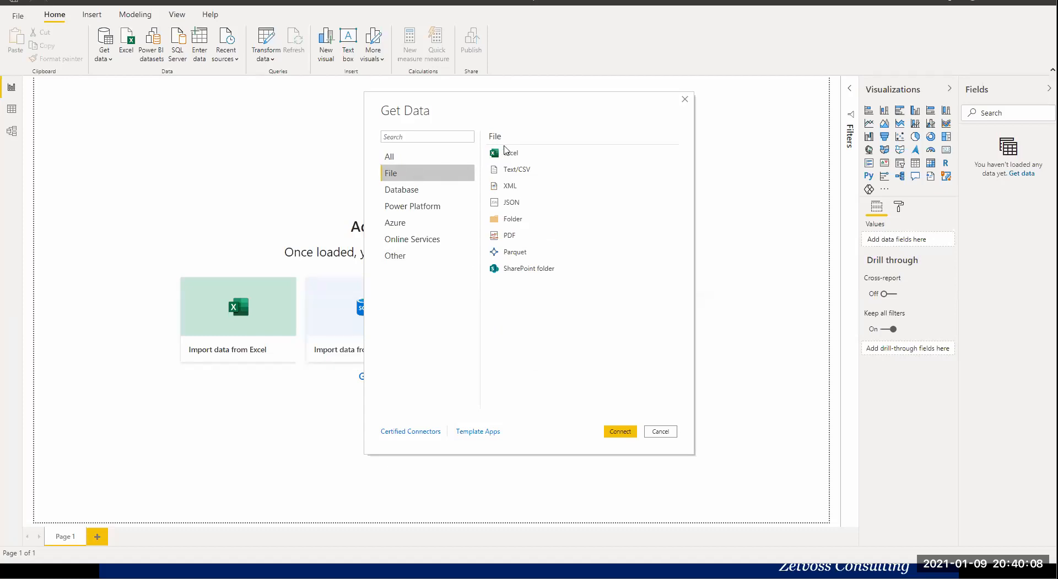
pyautogui.click(533, 158)
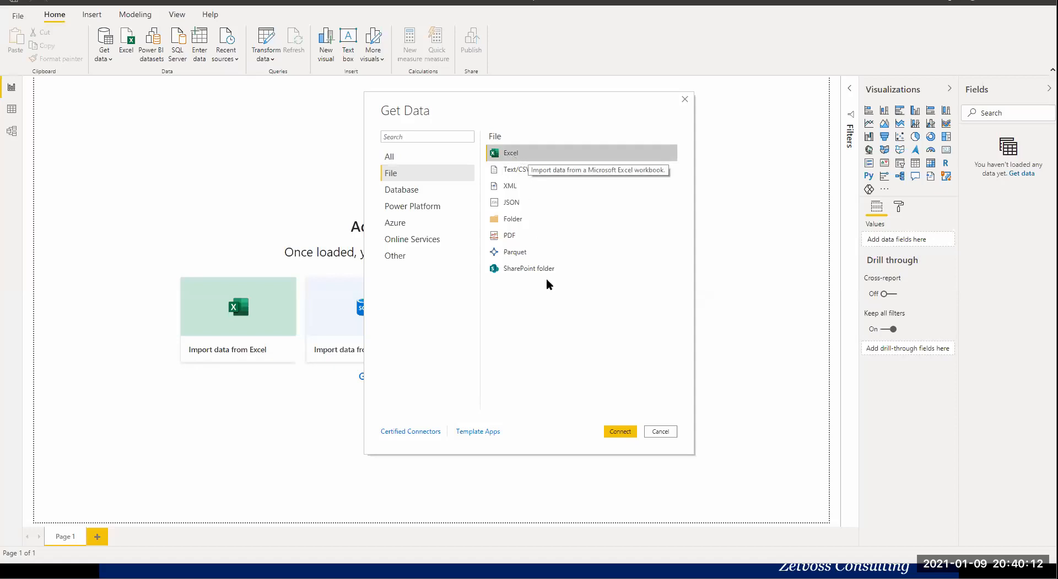
pyautogui.click(621, 435)
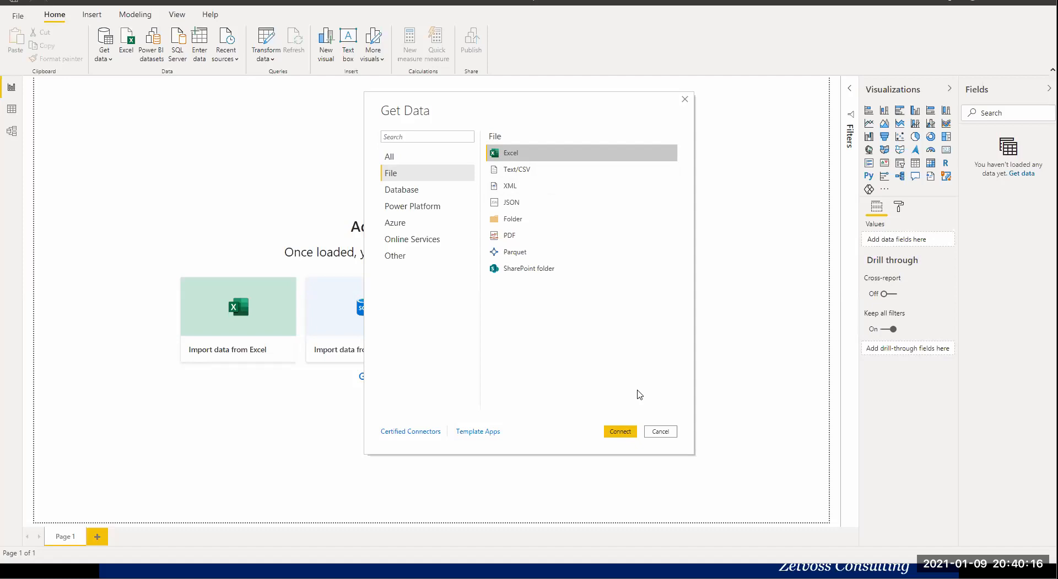
pyautogui.click(618, 432)
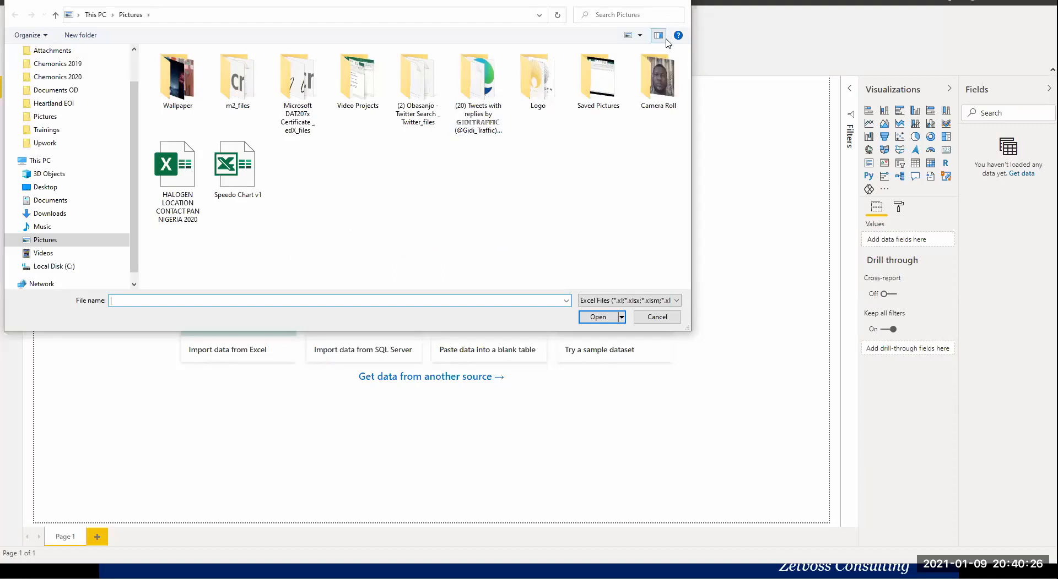
# Open the Medallion Sales data workbook from the Zetvoss Analytics folder inside the OneDrive Trainings folder.
pyautogui.moveTo(530, 24); pyautogui.dragTo(534, 100)
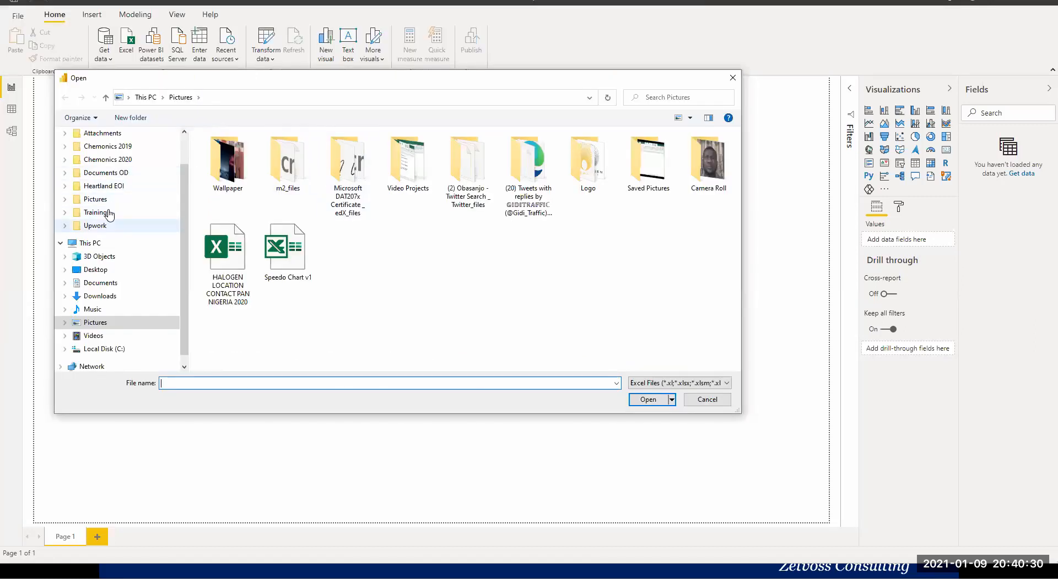
pyautogui.click(102, 212)
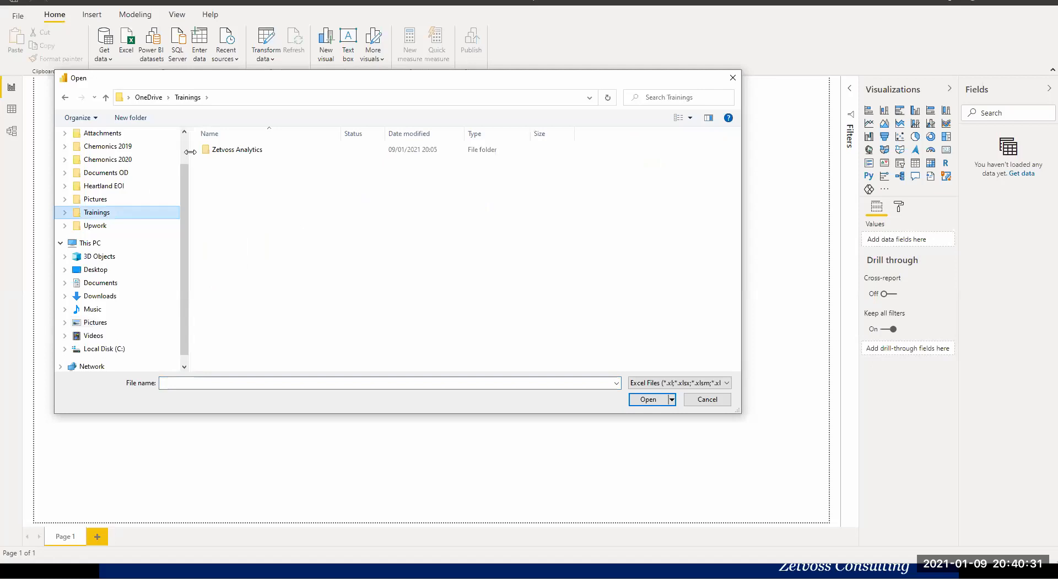
pyautogui.click(247, 155)
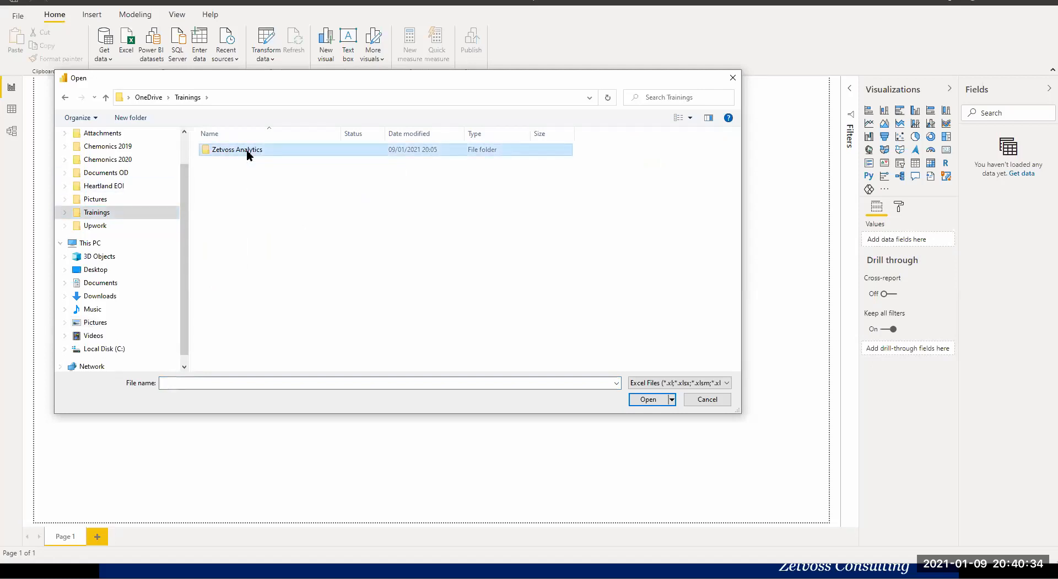
pyautogui.doubleClick(247, 154)
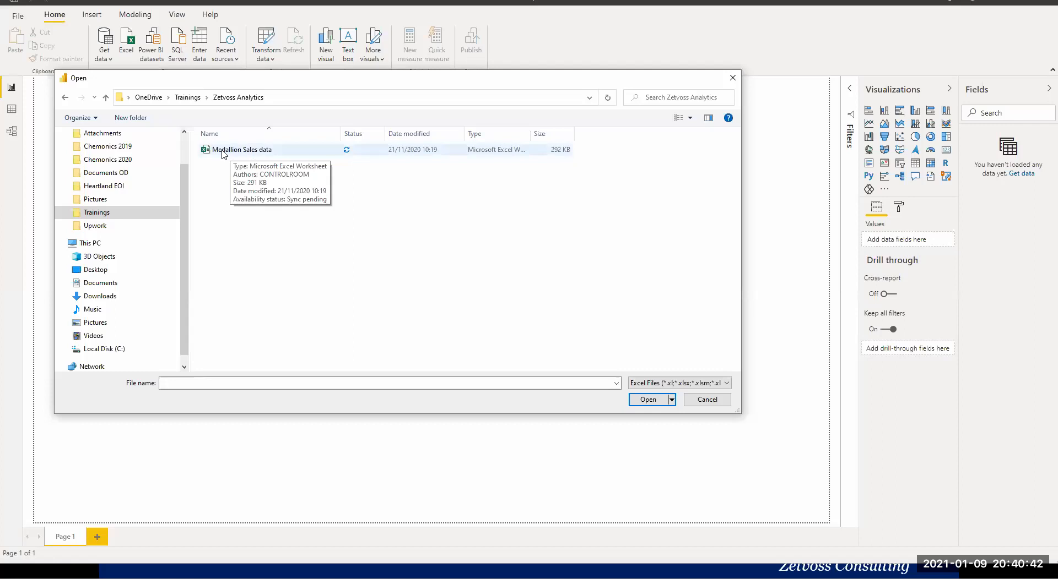
pyautogui.click(223, 153)
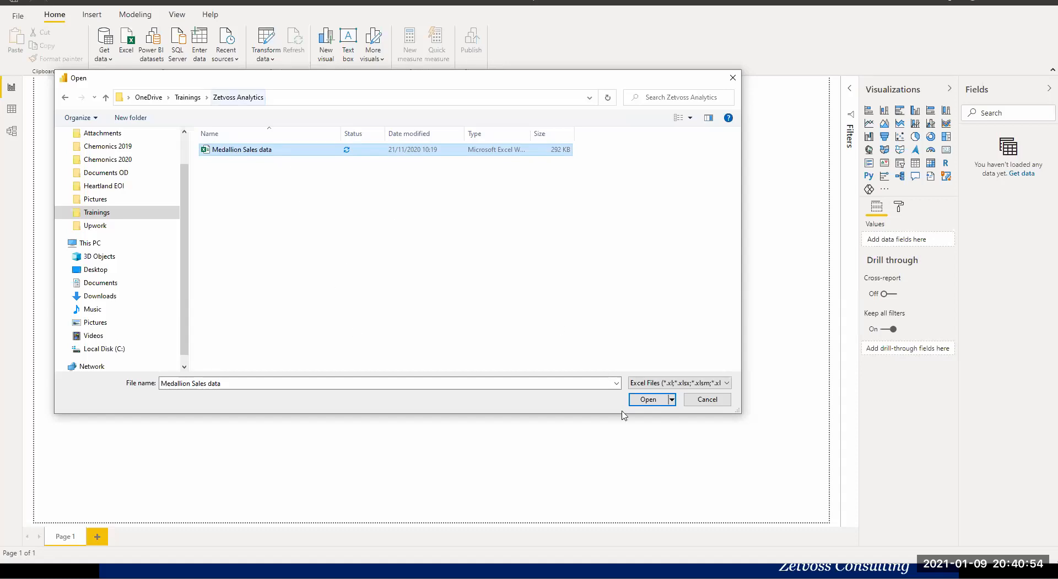
pyautogui.click(650, 404)
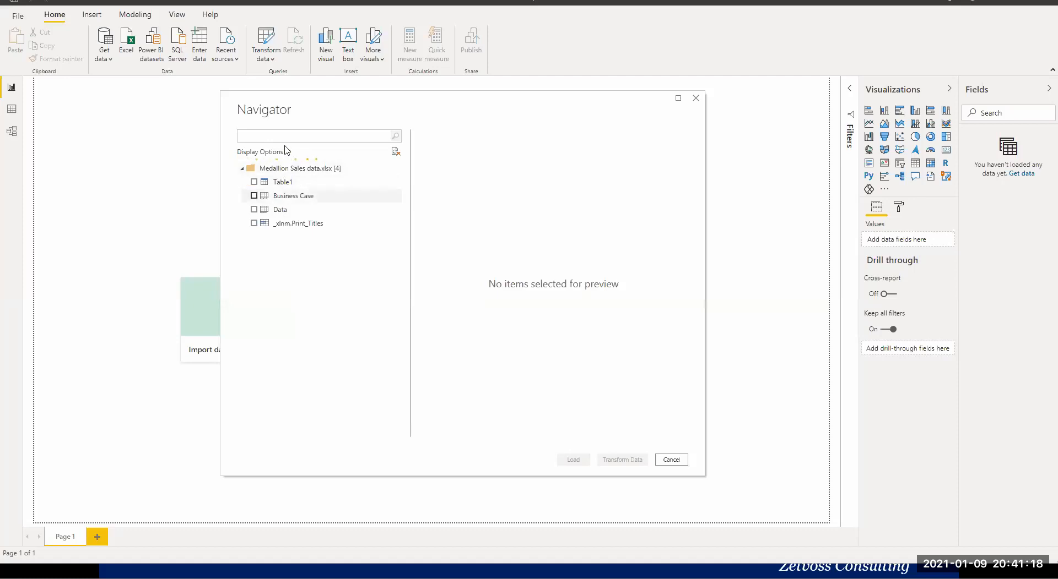
# Preview Table1 of the Medallion Sales data workbook across all its columns, through Total Sale Amount.
pyautogui.click(281, 184)
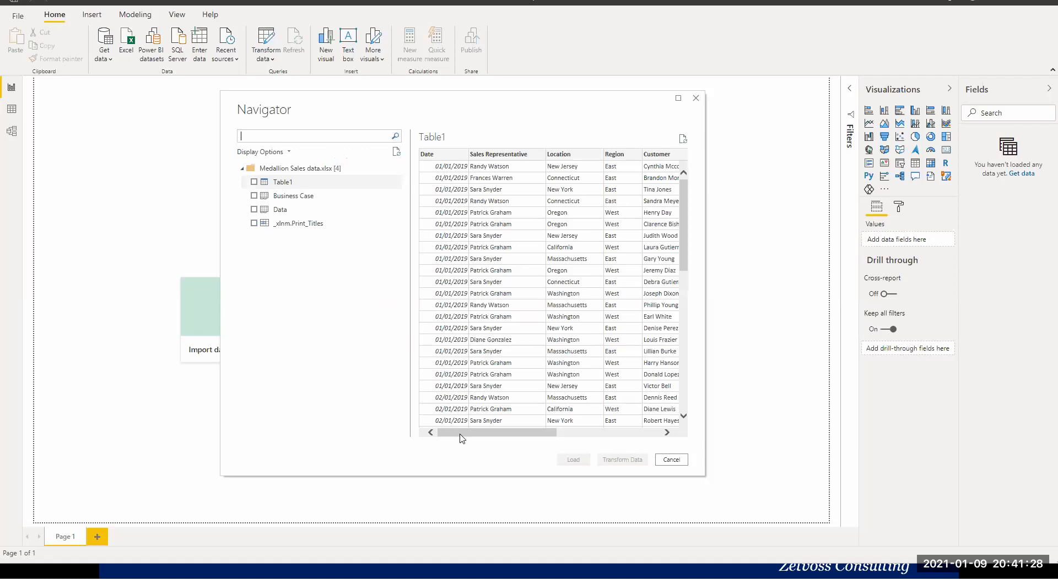
pyautogui.moveTo(471, 433); pyautogui.dragTo(616, 444)
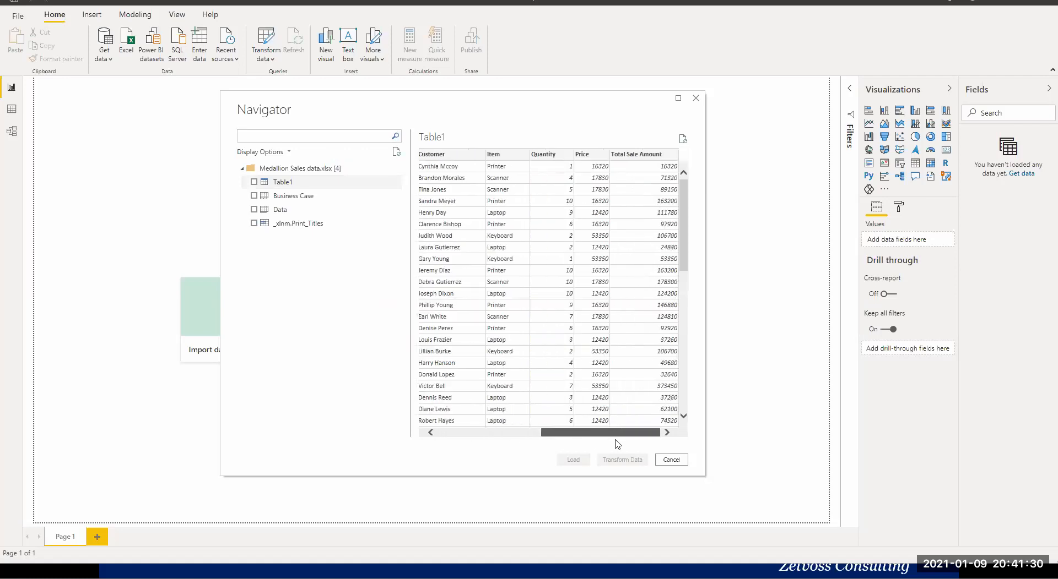
pyautogui.moveTo(548, 443); pyautogui.dragTo(604, 438)
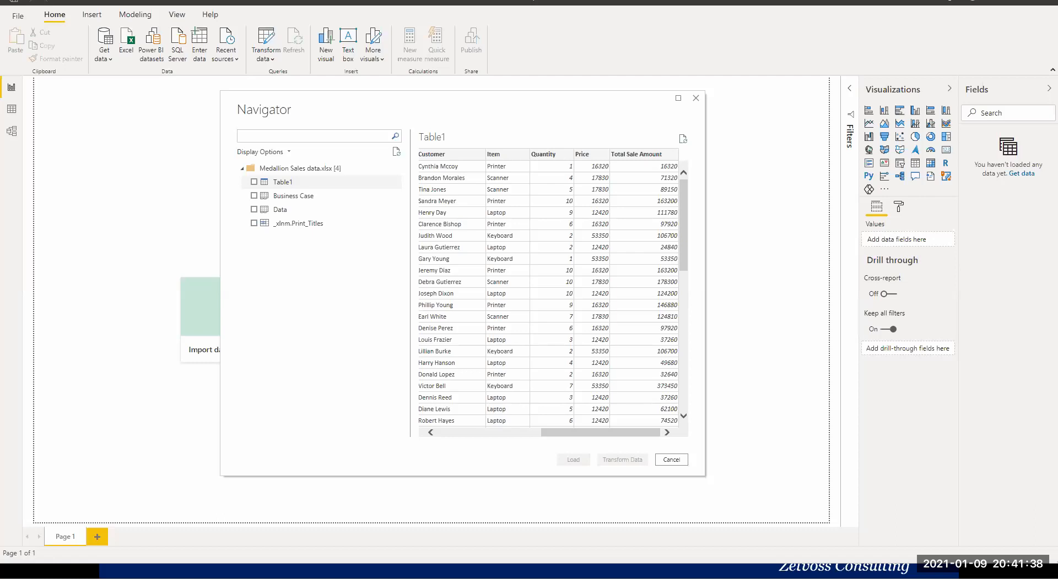
# Switch to the Medallion Sales data workbook in Excel and examine the sales records on the Data sheet.
pyautogui.hotkey('alt', 'Tab')
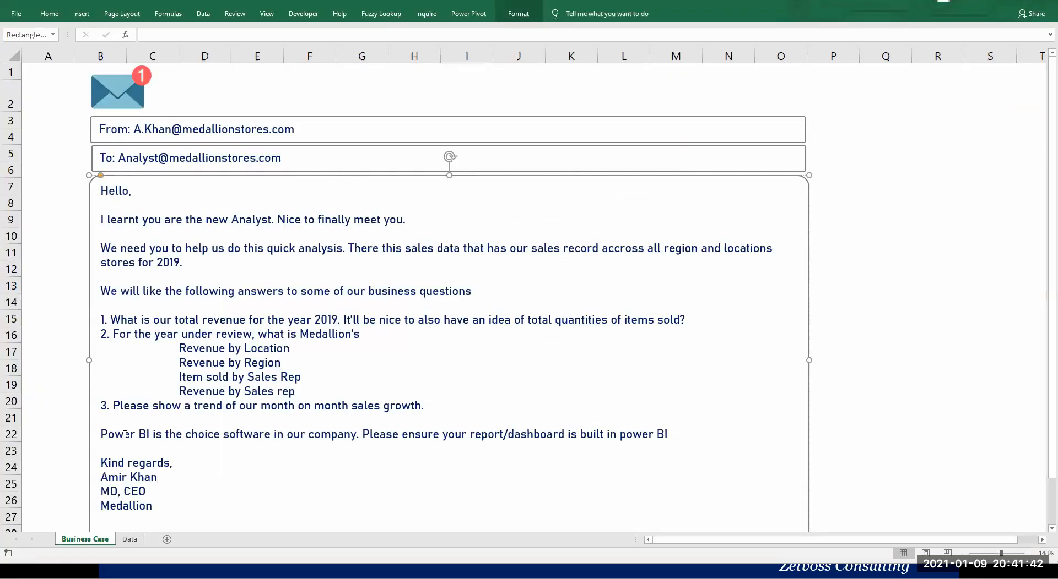
pyautogui.click(130, 540)
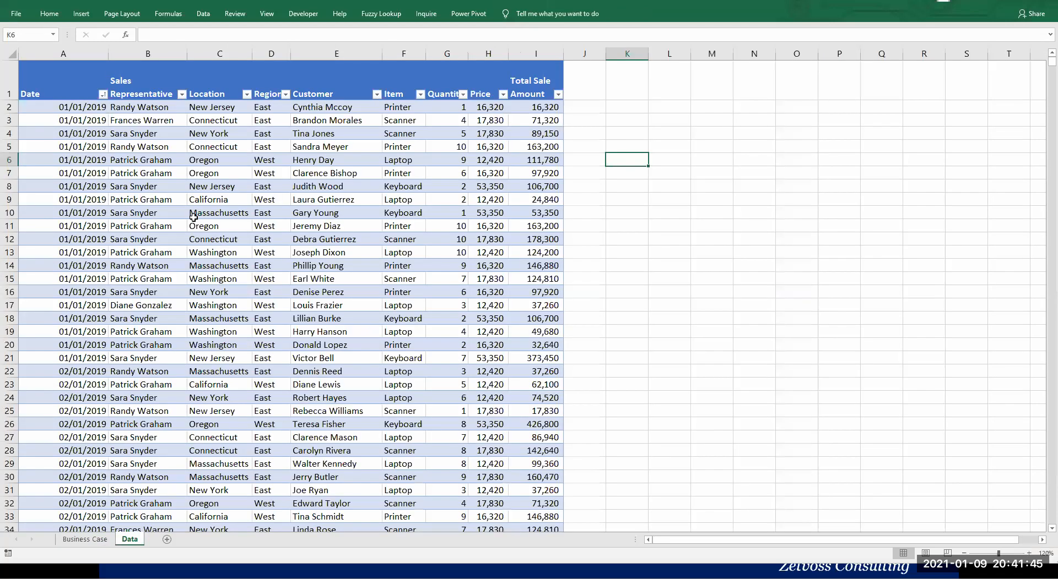
pyautogui.click(196, 218)
pyautogui.scroll(-1, 198, 218)
pyautogui.scroll(-5, 199, 218)
pyautogui.scroll(-19, 199, 217)
pyautogui.scroll(18, 198, 217)
pyautogui.scroll(5, 179, 208)
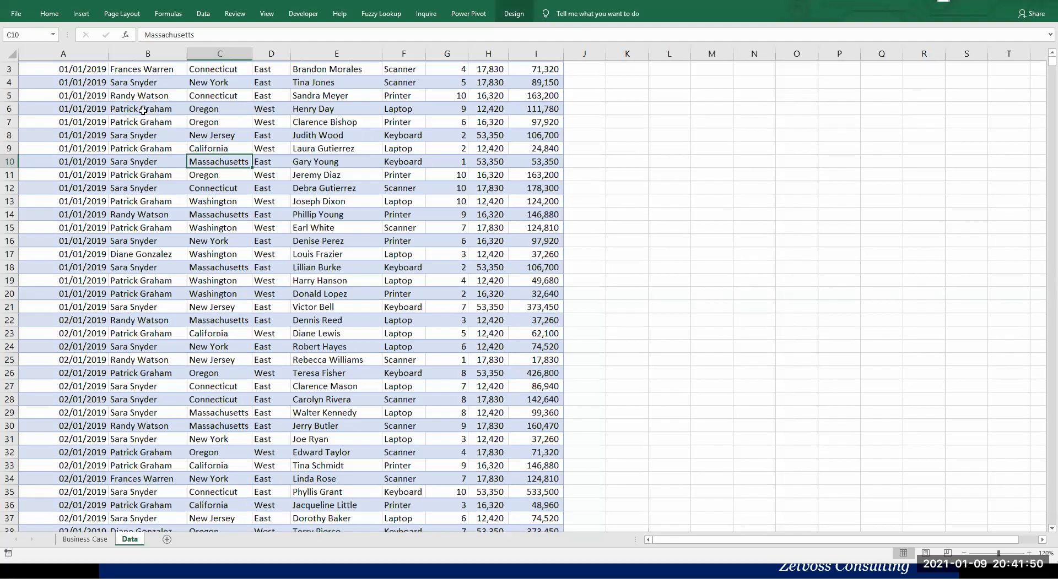
pyautogui.scroll(1, 142, 111)
# Review the Data sheet's column headers from Sales Representative to Total Sale Amount, then return to Power BI.
pyautogui.click(179, 85)
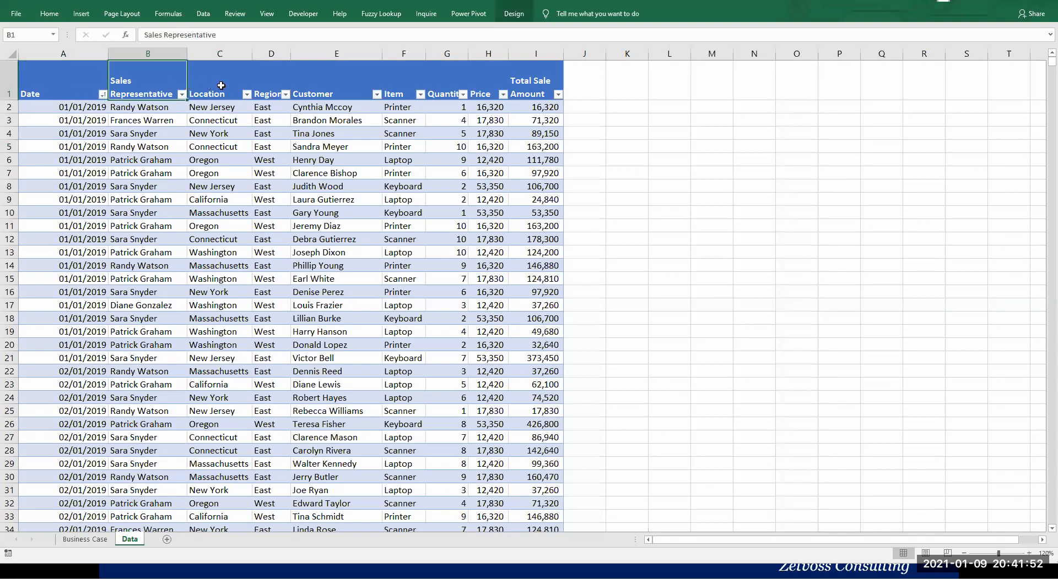
pyautogui.press('Tab')
pyautogui.press('Tab')
pyautogui.press('Tab')
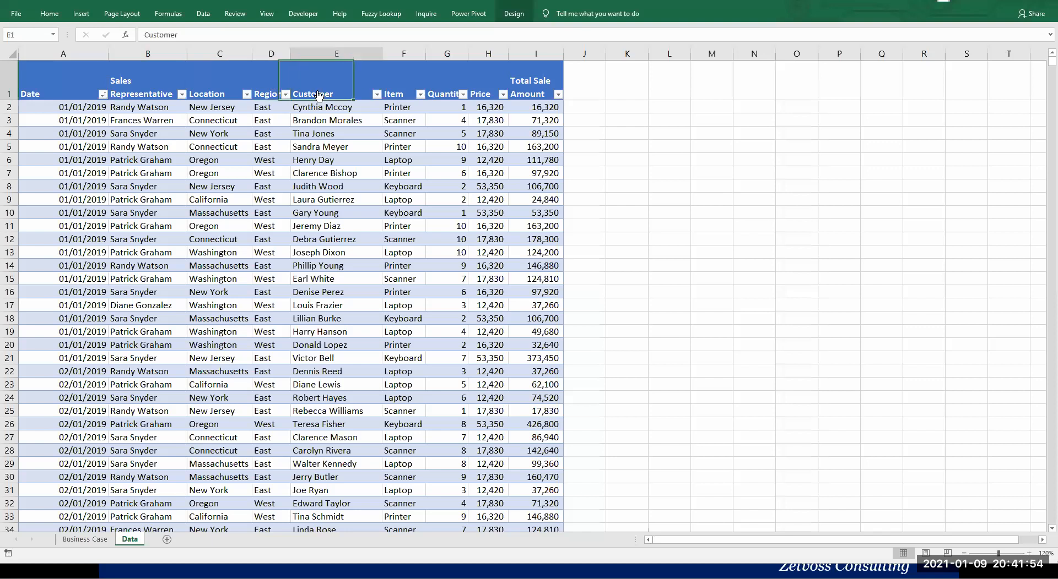
pyautogui.press('Tab')
pyautogui.press('Tab')
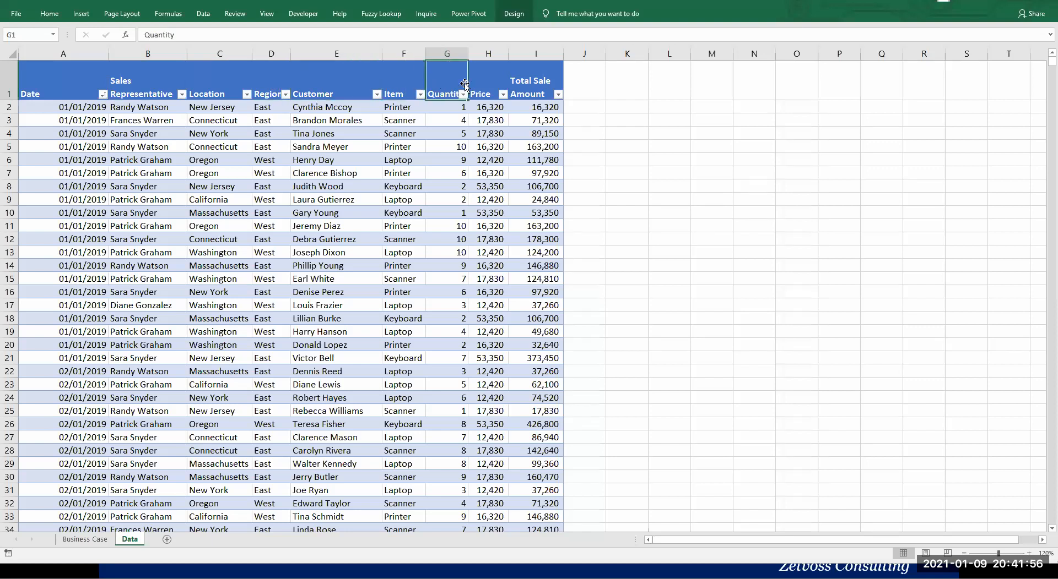
pyautogui.press('Tab')
pyautogui.press('Tab')
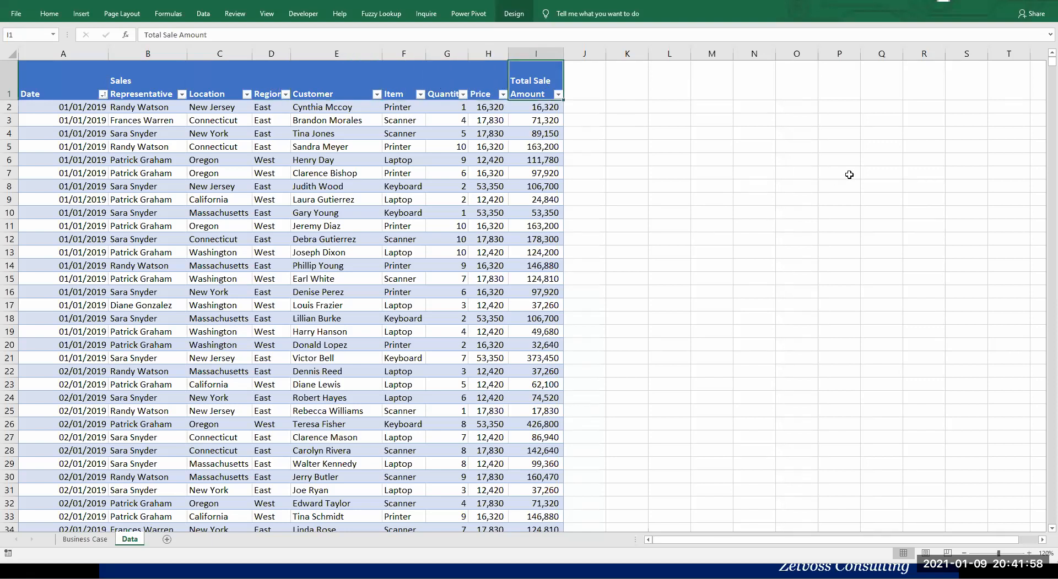
pyautogui.moveTo(819, 182); pyautogui.dragTo(810, 168)
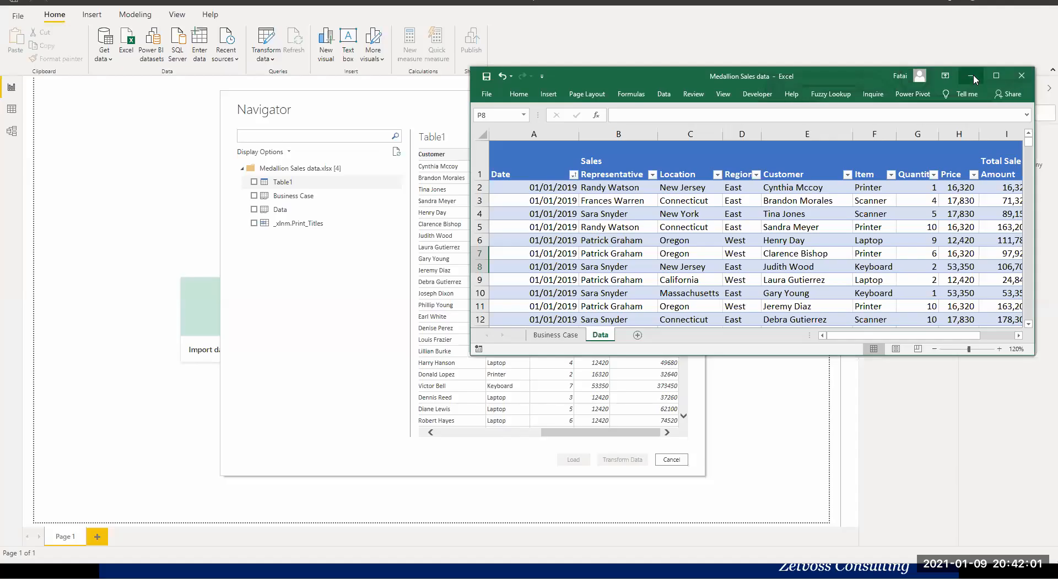
pyautogui.click(971, 73)
# Compare the Table1 preview with the Business Case and Data sheets, and select only Table1 for import.
pyautogui.click(471, 433)
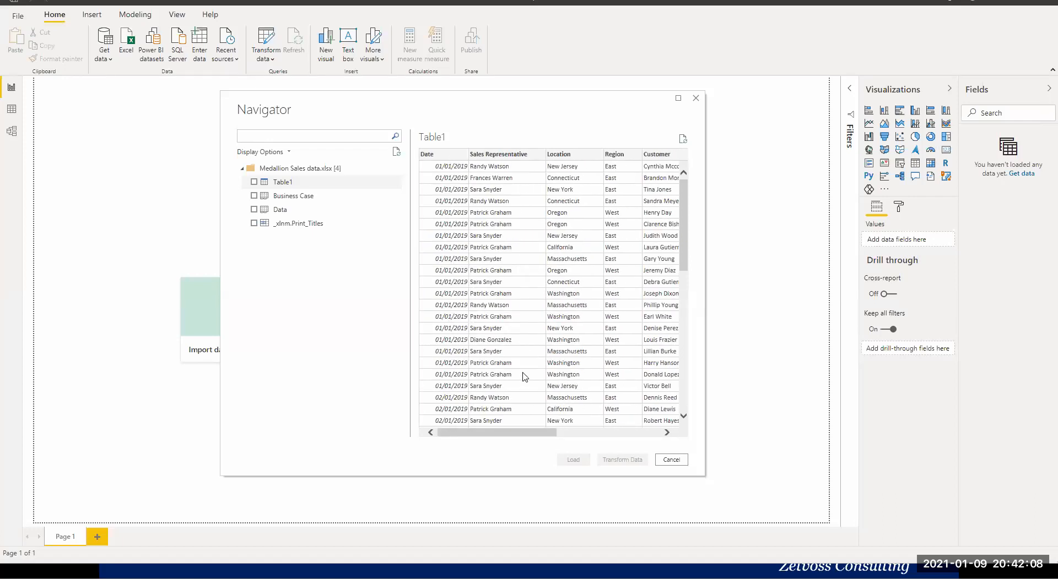
pyautogui.moveTo(556, 437); pyautogui.dragTo(629, 407)
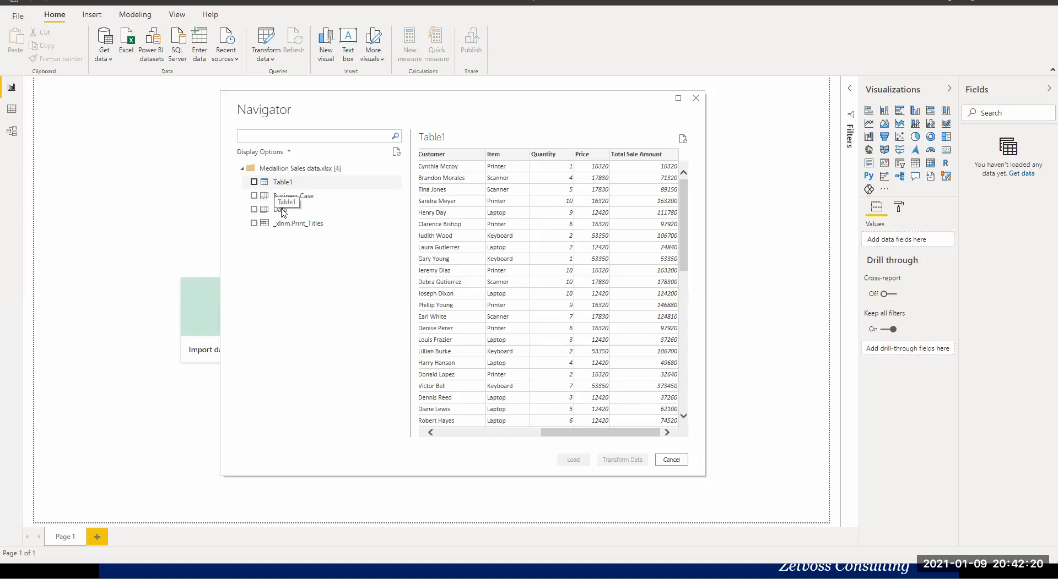
pyautogui.click(254, 182)
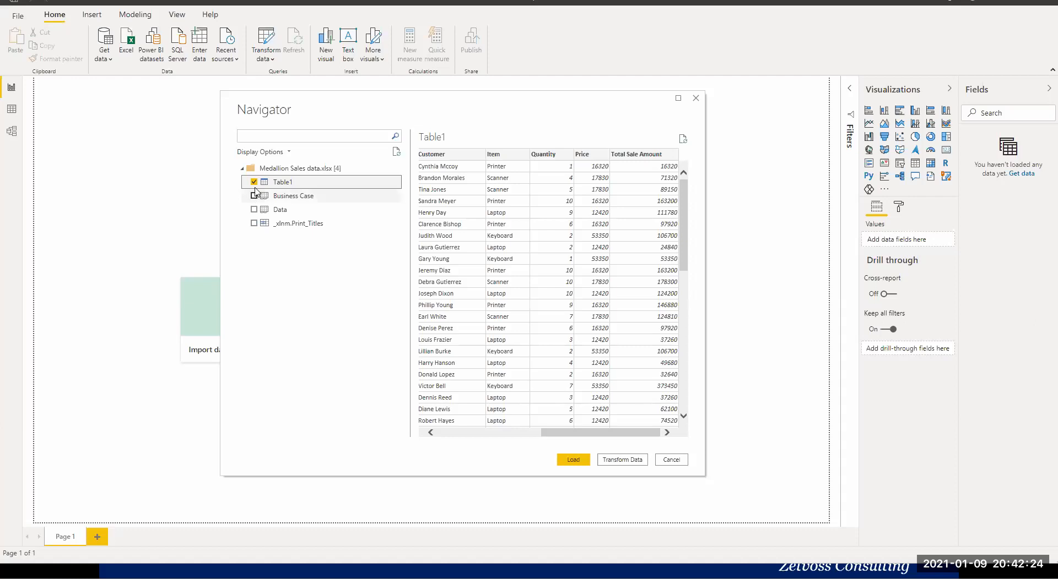
pyautogui.click(285, 197)
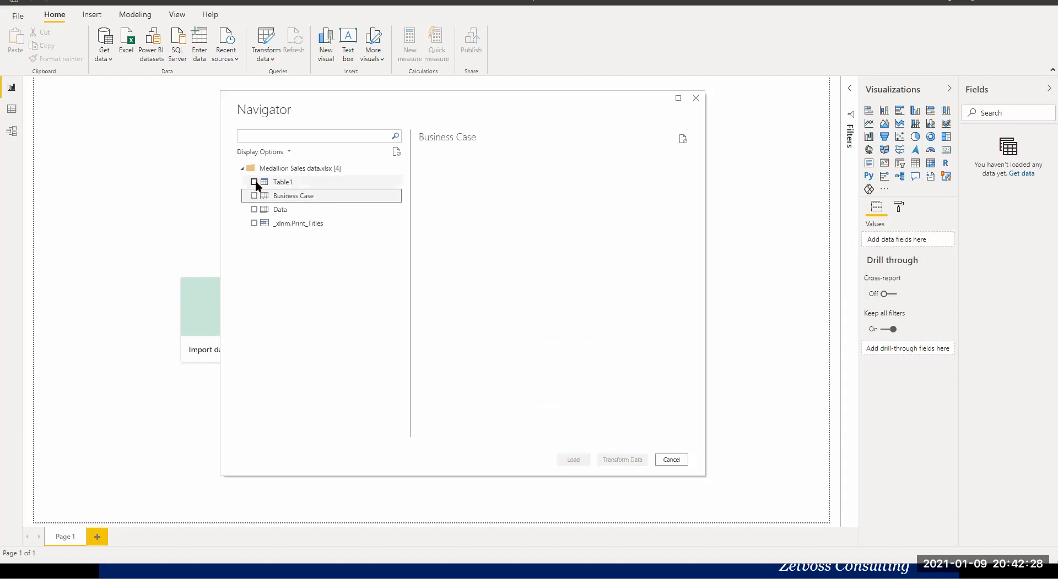
pyautogui.click(266, 213)
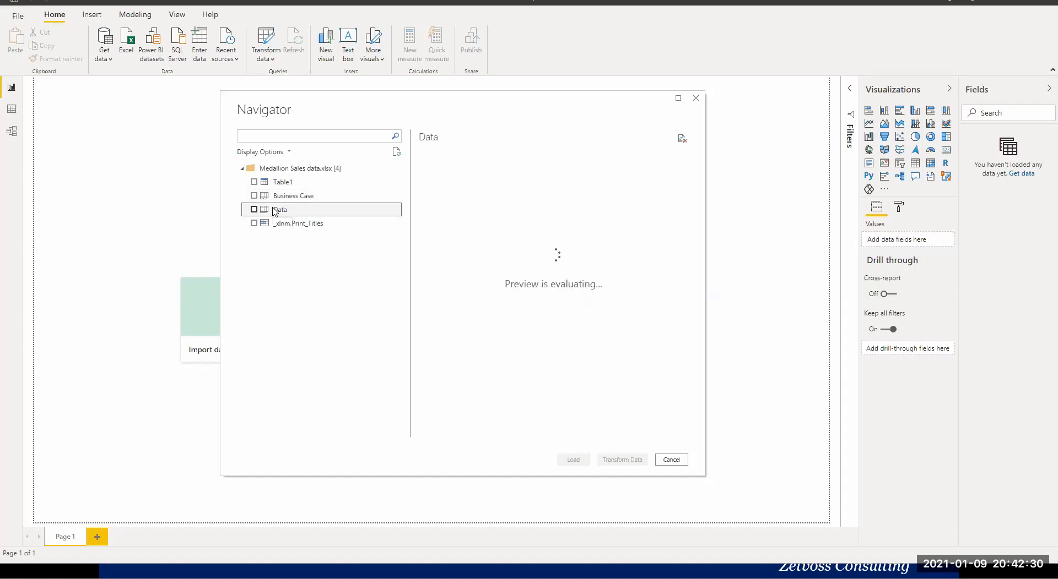
pyautogui.click(254, 182)
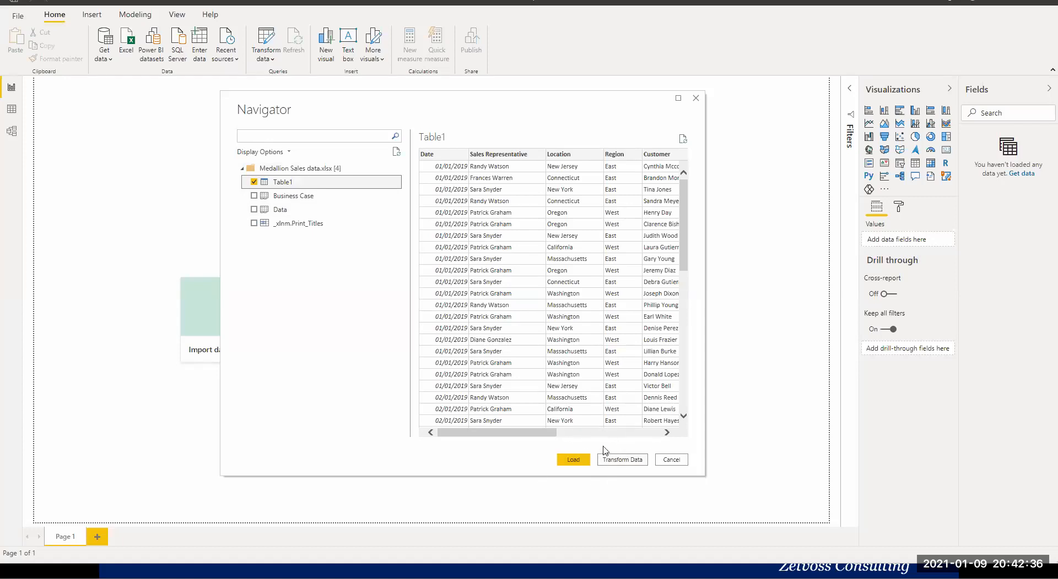
# Open the selected Table1 in the Power Query Editor for transformation and maximize the editor window.
pyautogui.click(574, 465)
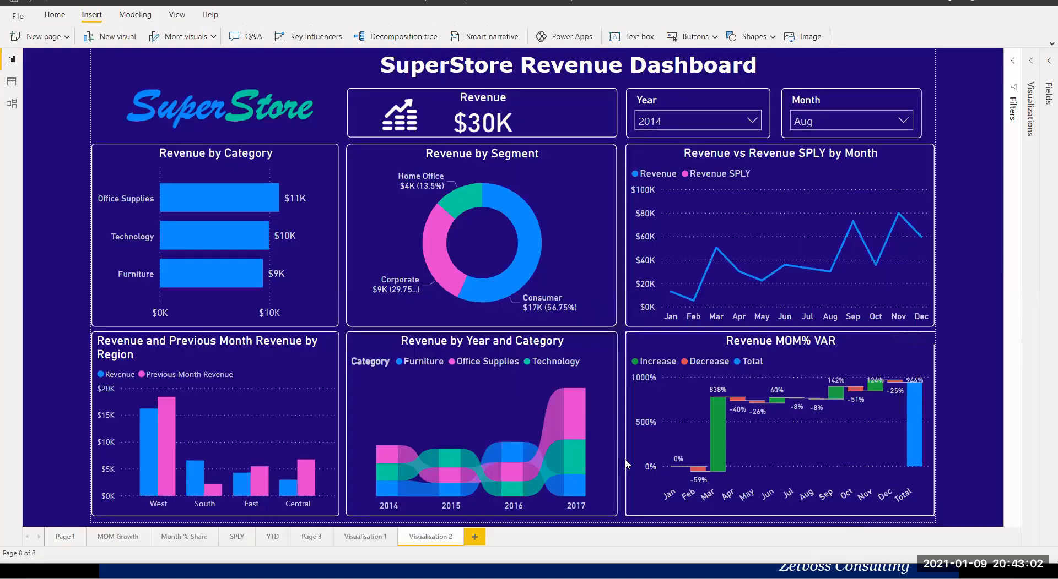
pyautogui.click(624, 461)
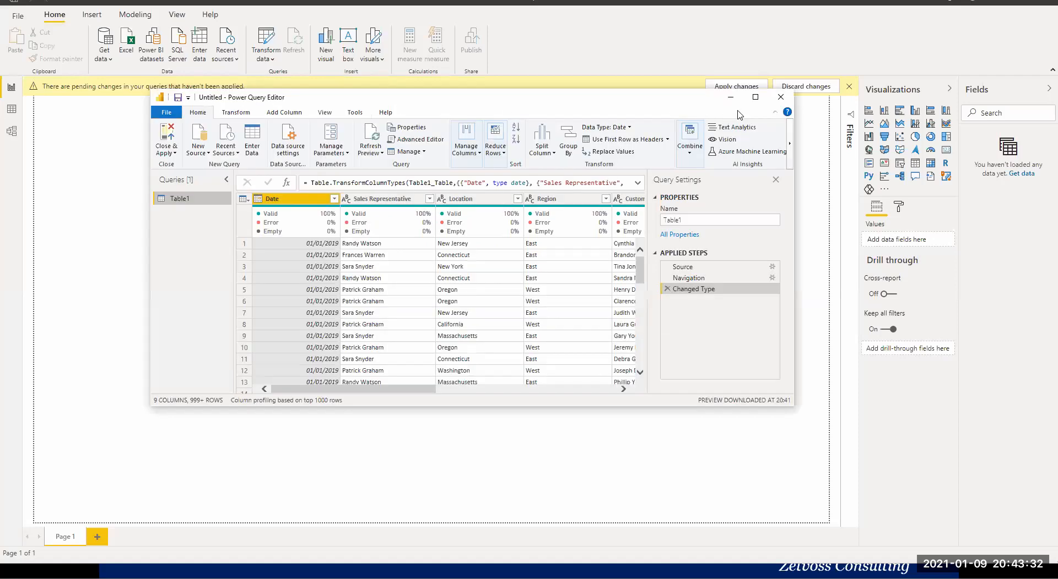
pyautogui.click(755, 97)
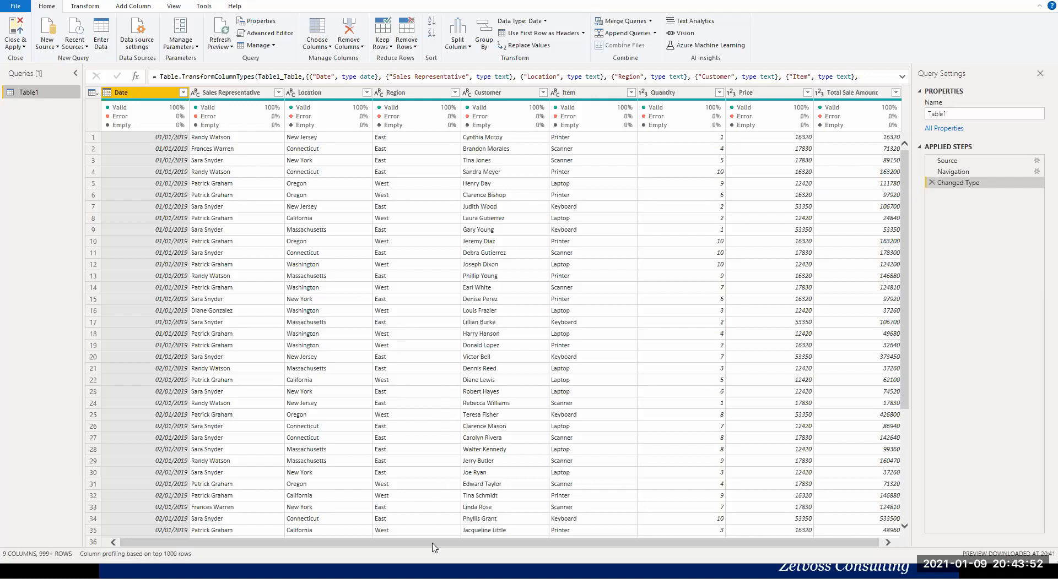
# Remove the Changed Type and Navigation steps from the Table1 query and expand the Data sheet's table instead.
pyautogui.moveTo(440, 548); pyautogui.dragTo(455, 547)
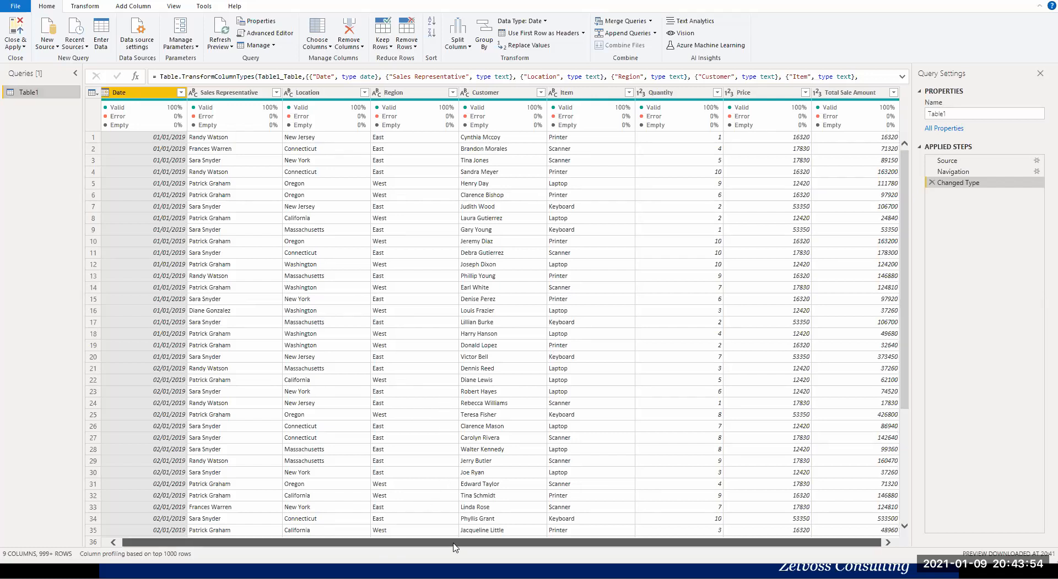
pyautogui.click(931, 183)
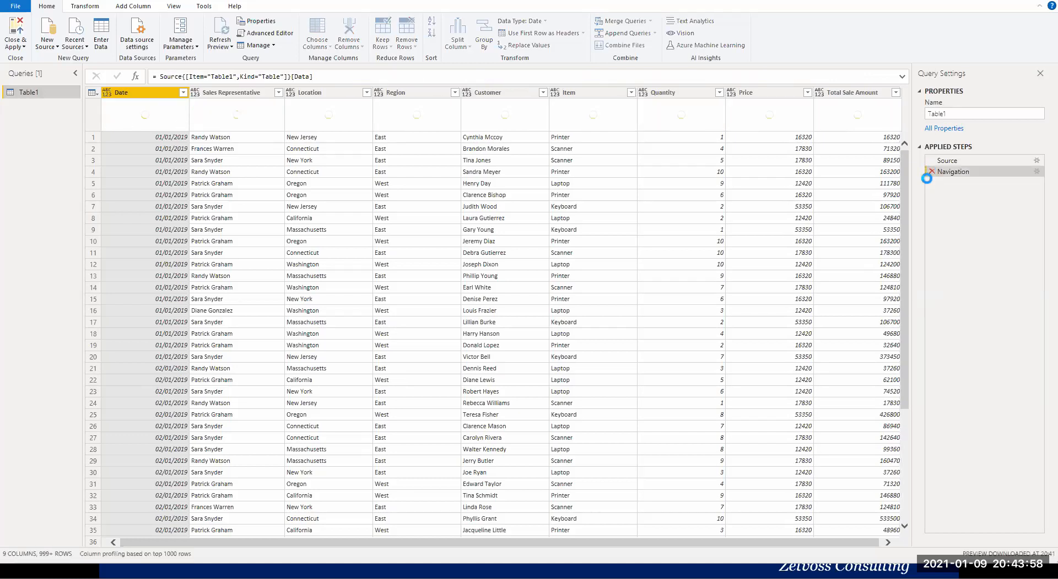
pyautogui.click(931, 172)
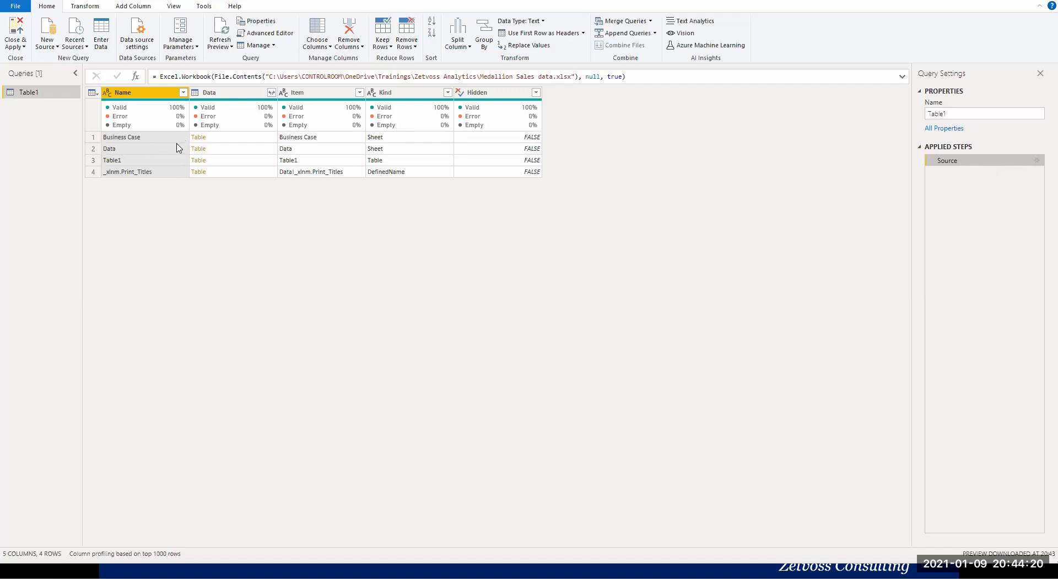
pyautogui.click(196, 152)
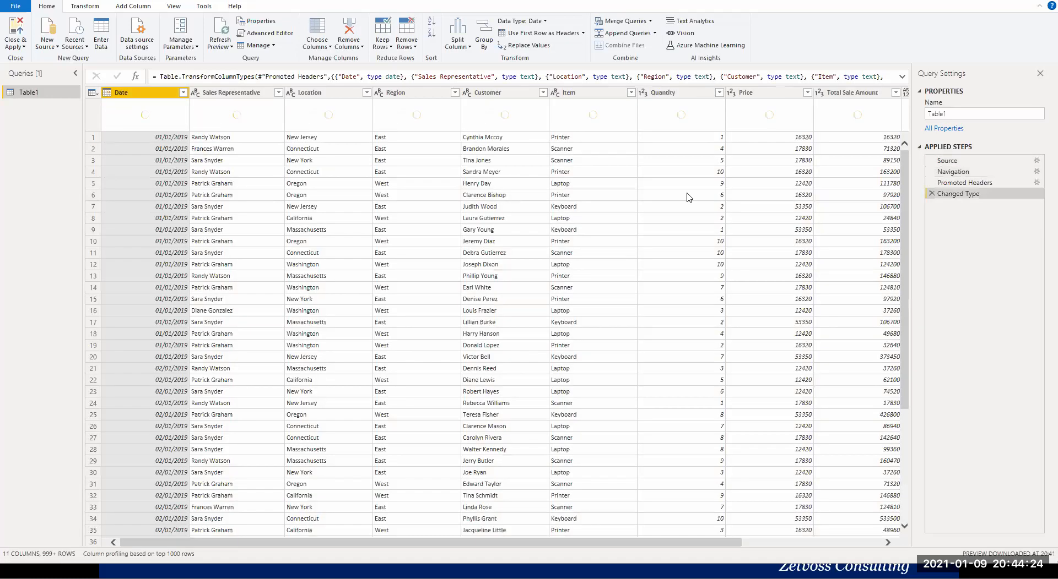
# Remove the Changed Type and Promoted Headers steps from the Table1 query and inspect the Navigation step's formula.
pyautogui.click(931, 194)
pyautogui.click(931, 182)
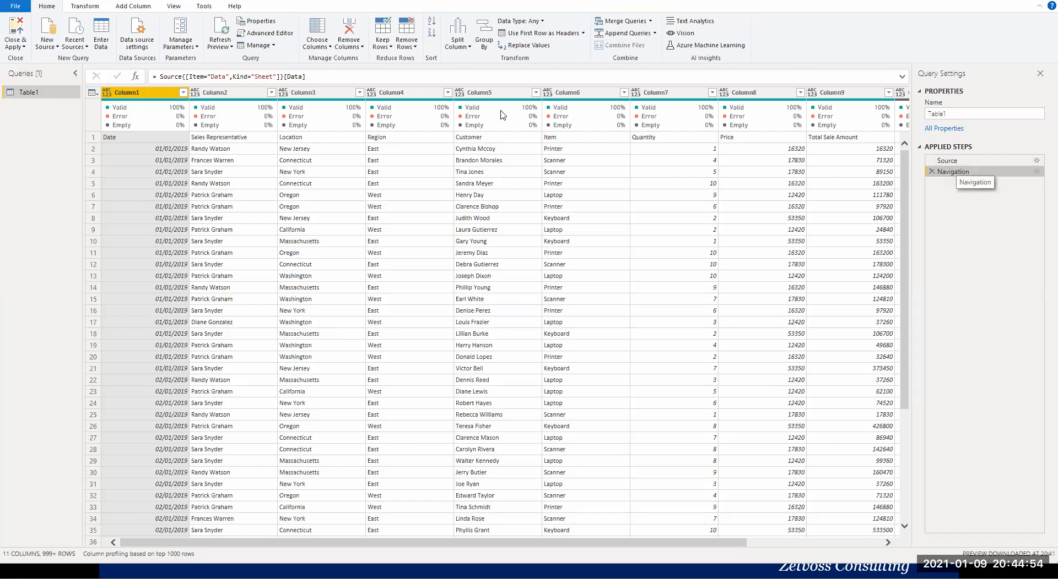
pyautogui.moveTo(308, 77); pyautogui.dragTo(157, 74)
pyautogui.click(209, 71)
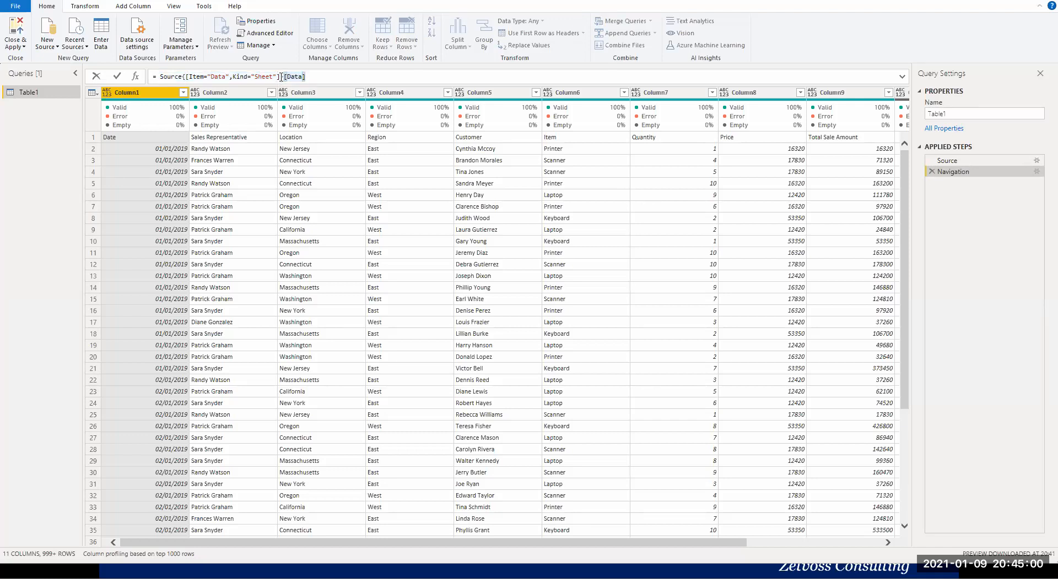
pyautogui.press('Escape')
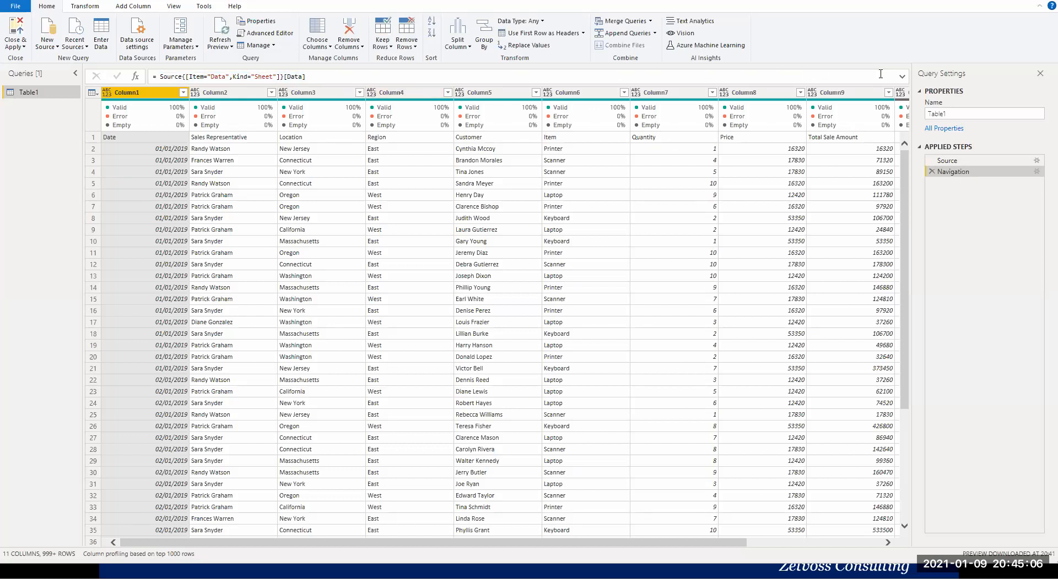
pyautogui.click(775, 75)
pyautogui.moveTo(152, 130)
# Use the first row of Table1 as headers and remove the automatically added Changed Type step.
pyautogui.click(97, 91)
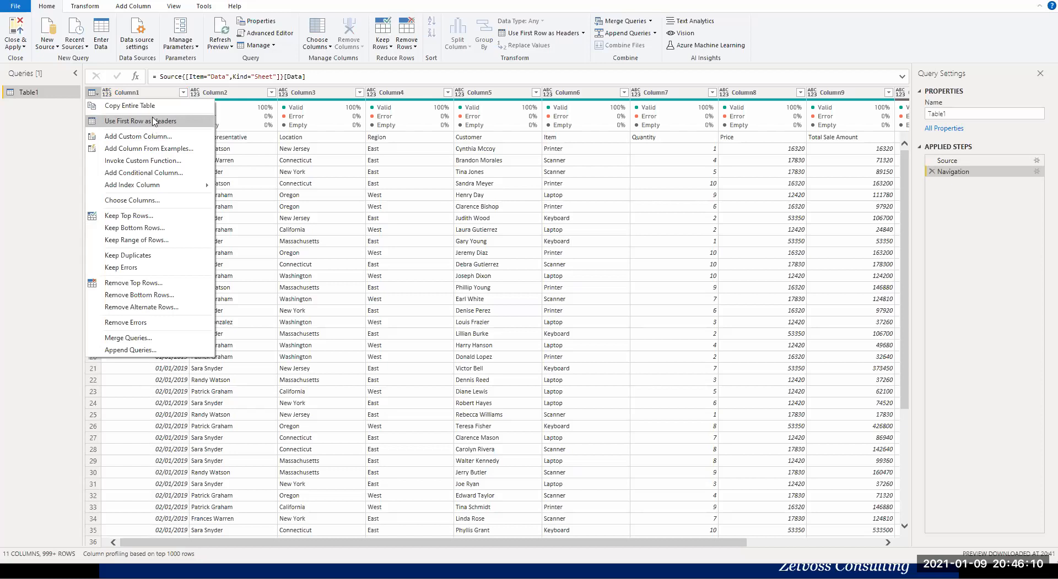
pyautogui.click(146, 121)
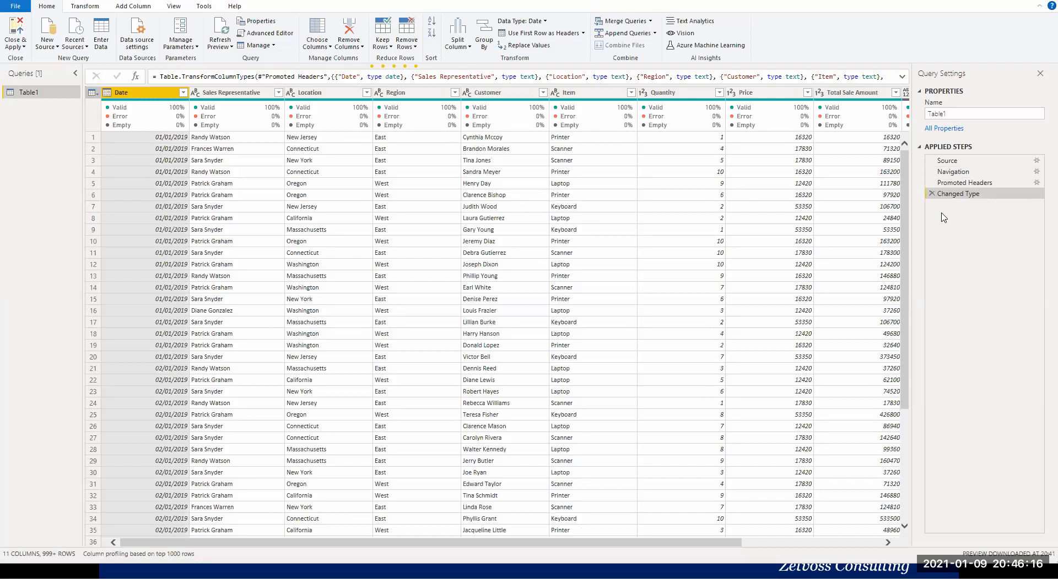
pyautogui.click(931, 194)
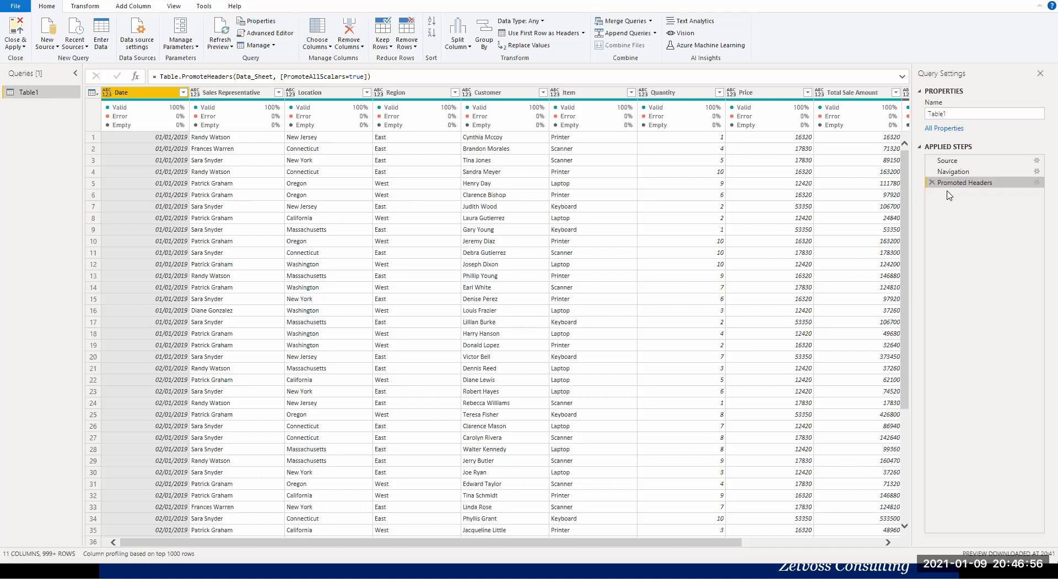
# Examine the untyped Region, Customer, Item and Quantity columns by inspecting individual cell values.
pyautogui.click(439, 163)
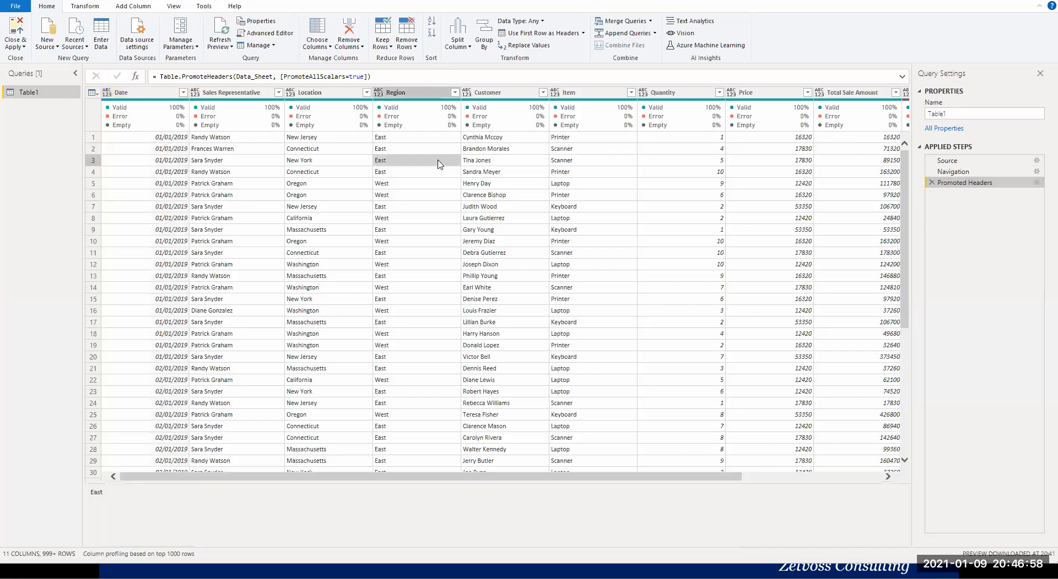
pyautogui.click(588, 197)
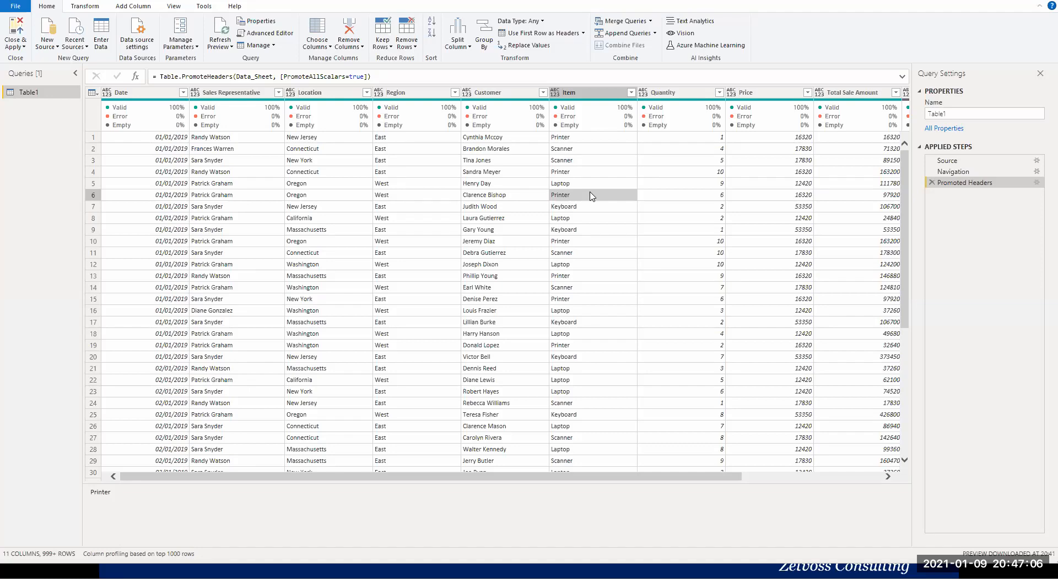
pyautogui.click(518, 254)
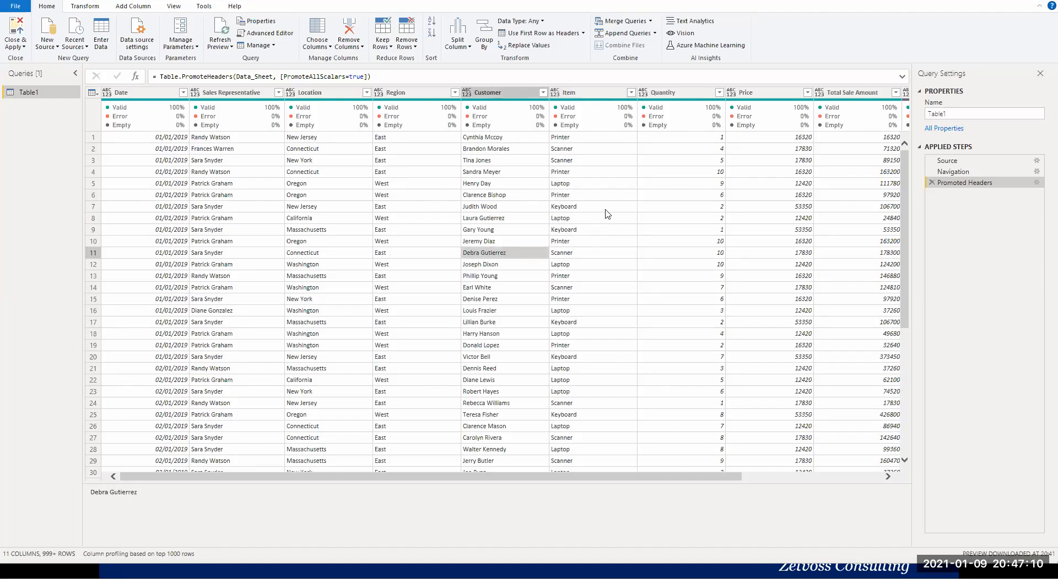
pyautogui.click(613, 173)
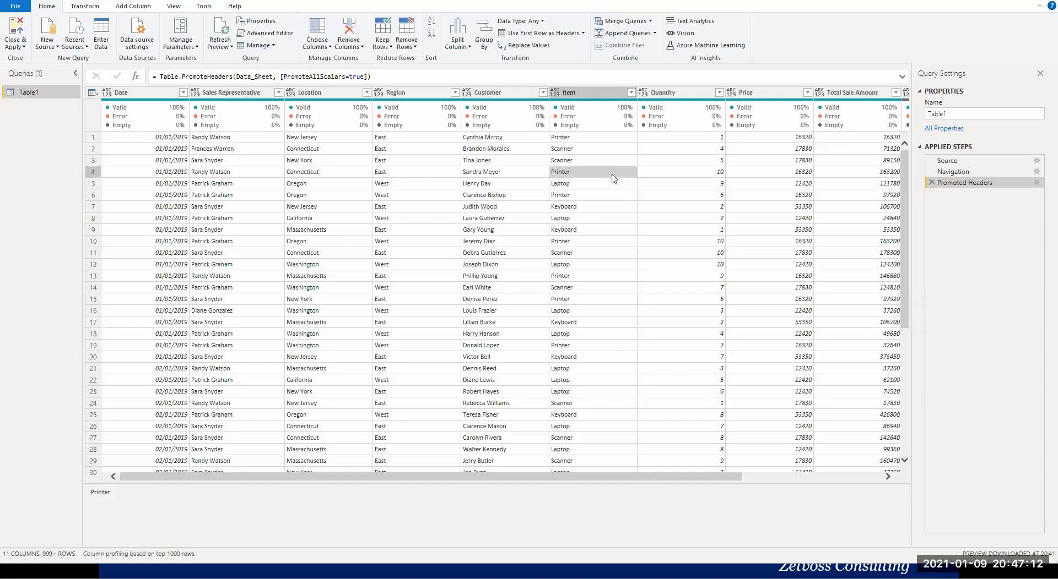
pyautogui.click(675, 177)
pyautogui.click(624, 198)
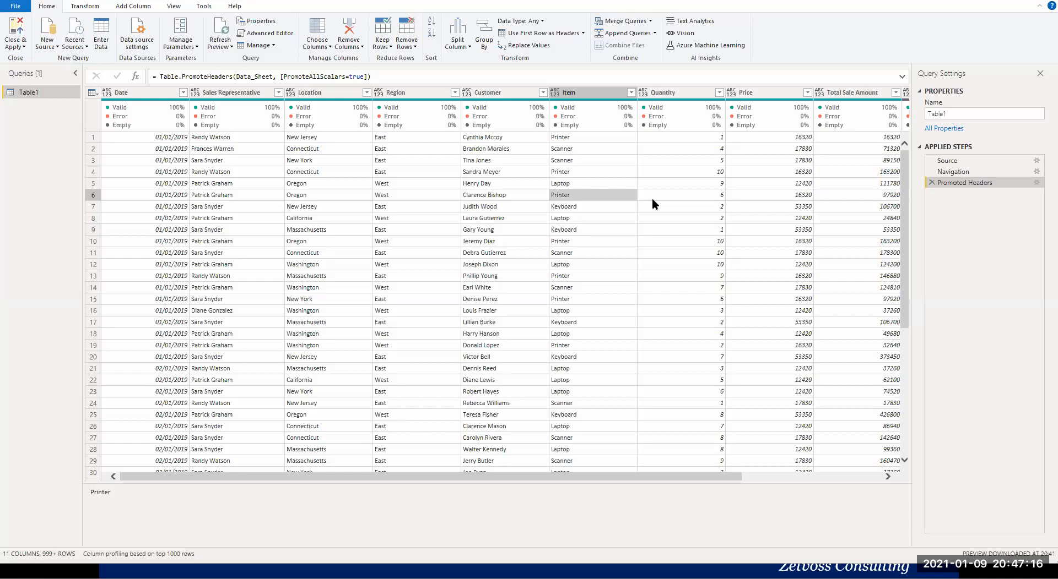
pyautogui.click(692, 206)
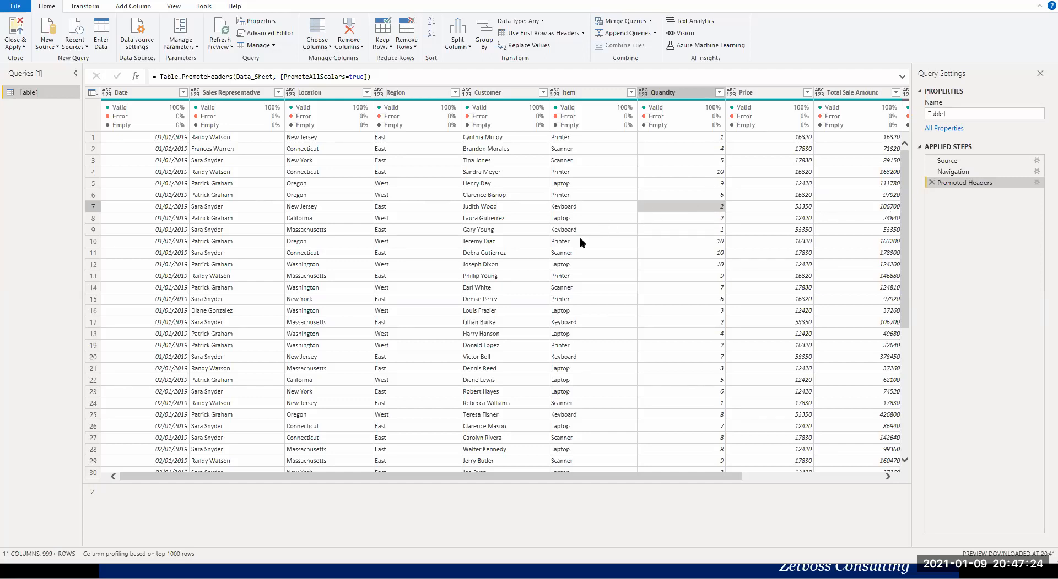
pyautogui.click(655, 184)
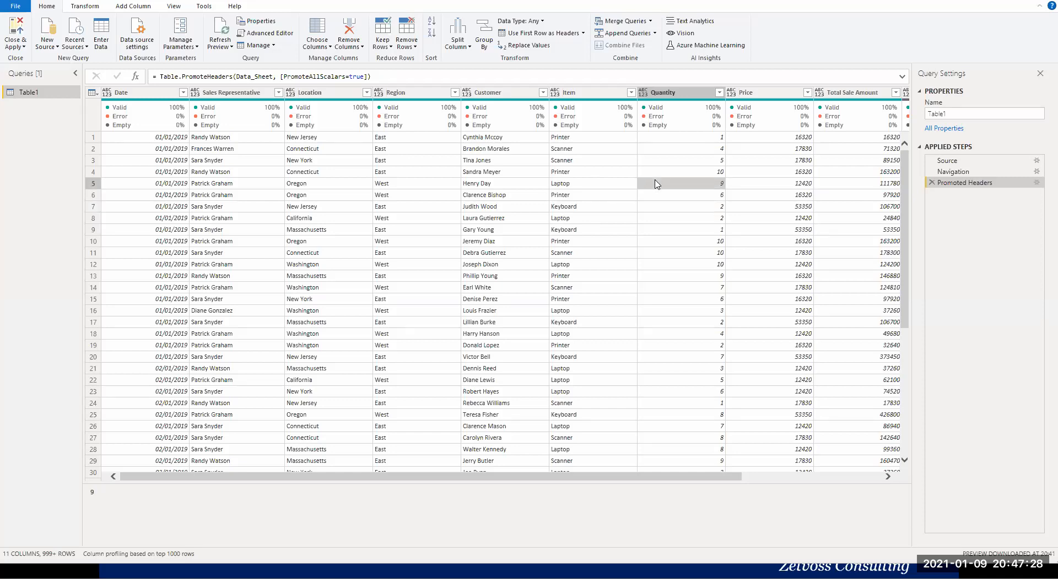
# Redo the header promotion by removing Promoted Headers, using the first row as headers again and deleting the Changed Type step.
pyautogui.click(932, 184)
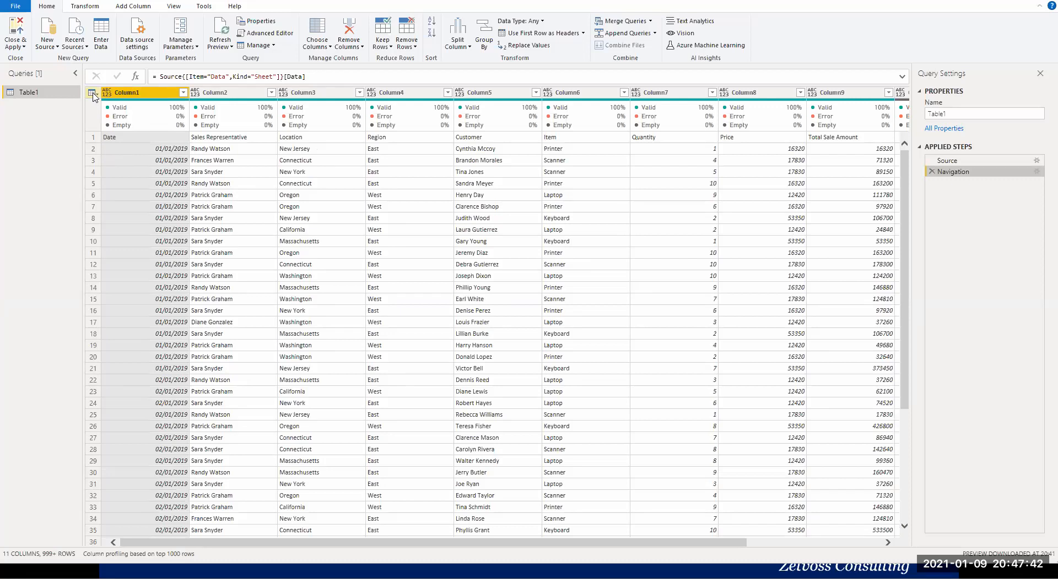
pyautogui.click(92, 93)
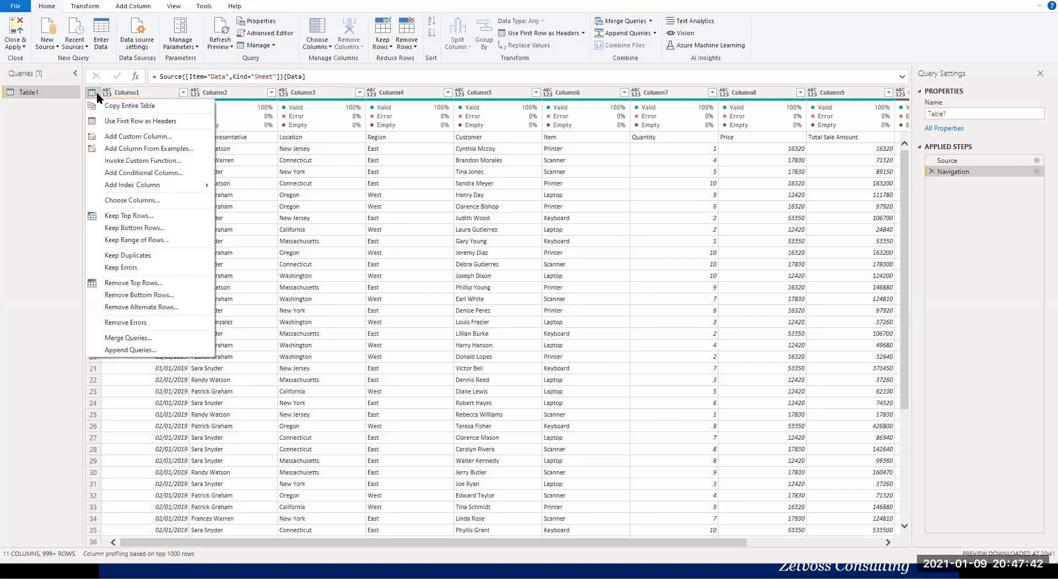
pyautogui.click(121, 121)
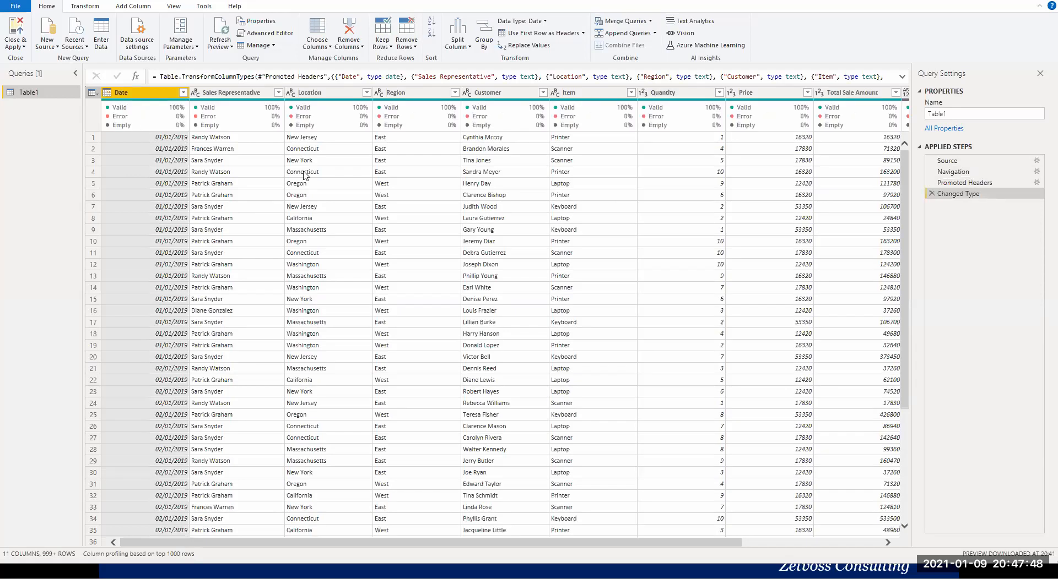
pyautogui.click(929, 194)
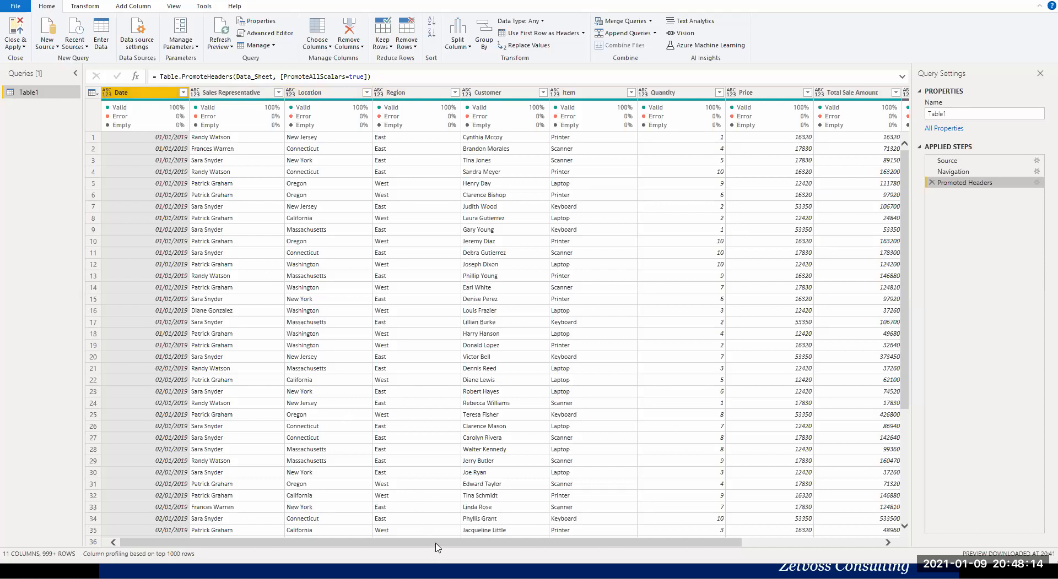
# Check Column10 and Column11 down the preview rows, and remove both columns from the table.
pyautogui.moveTo(552, 540); pyautogui.dragTo(693, 540)
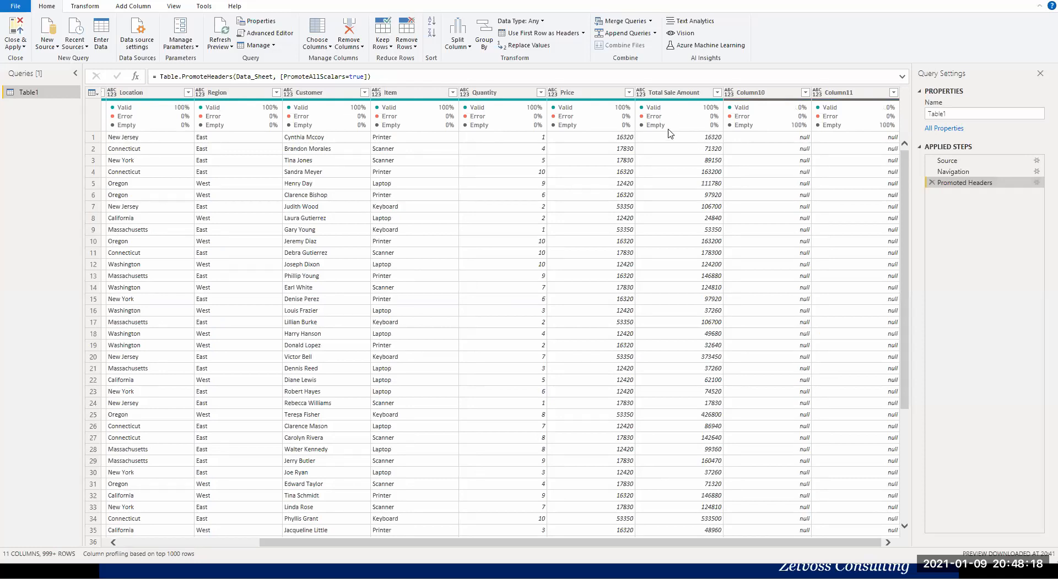
pyautogui.click(665, 264)
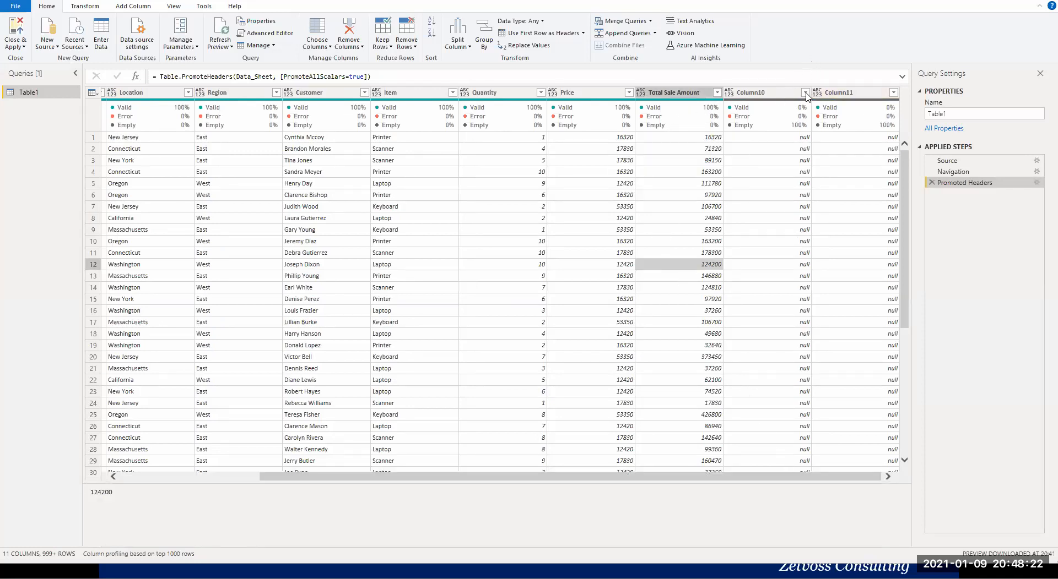
pyautogui.moveTo(905, 325); pyautogui.dragTo(906, 419)
pyautogui.scroll(-15, 871, 392)
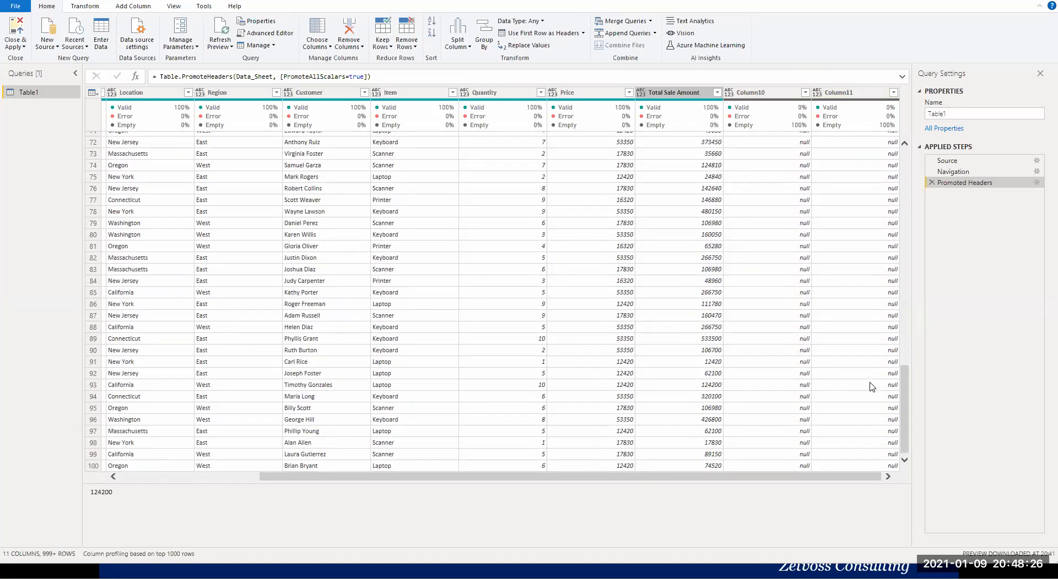
pyautogui.scroll(-5, 905, 402)
pyautogui.moveTo(898, 322); pyautogui.dragTo(897, 116)
pyautogui.click(896, 311)
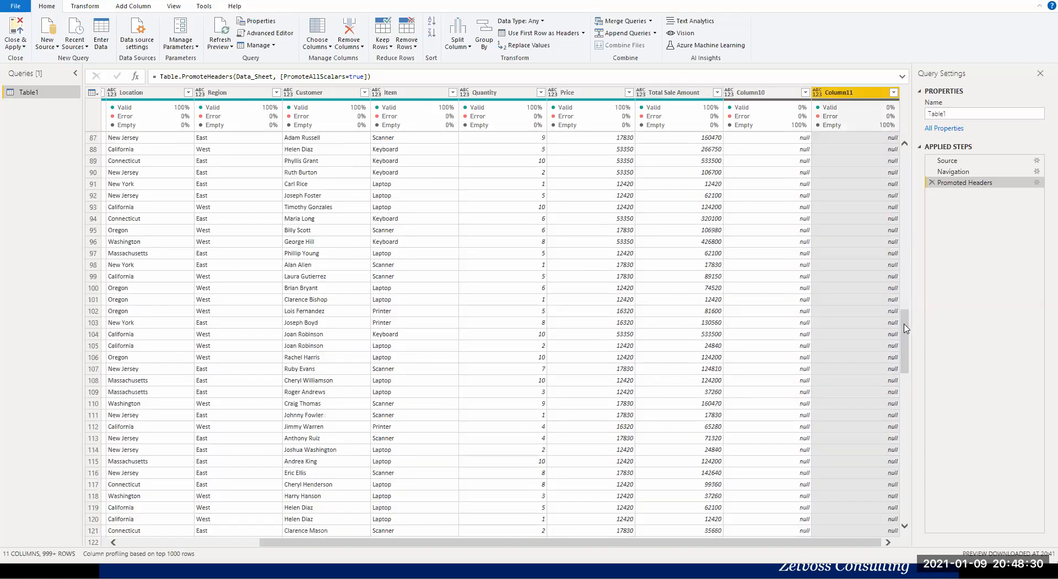
pyautogui.moveTo(903, 339); pyautogui.dragTo(904, 179)
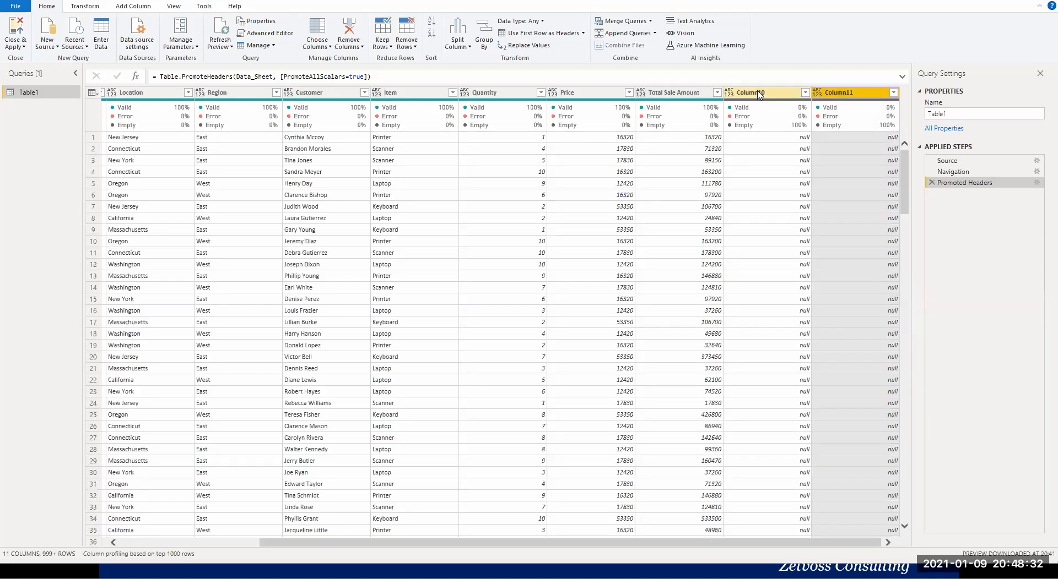
pyautogui.click(758, 93)
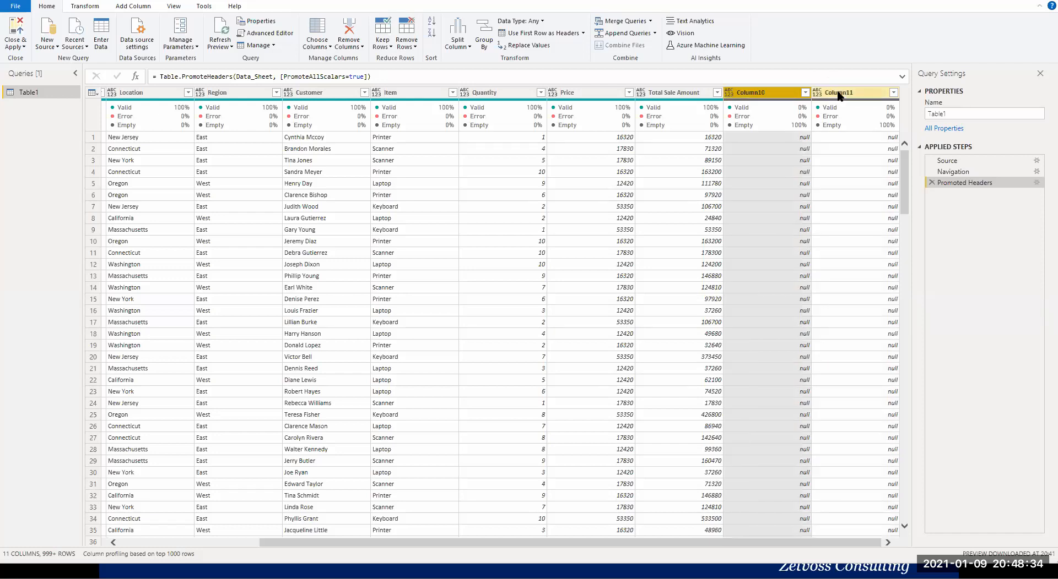
pyautogui.keyDown('ctrl'); pyautogui.click(838, 93); pyautogui.keyUp('ctrl')
pyautogui.rightClick(778, 95)
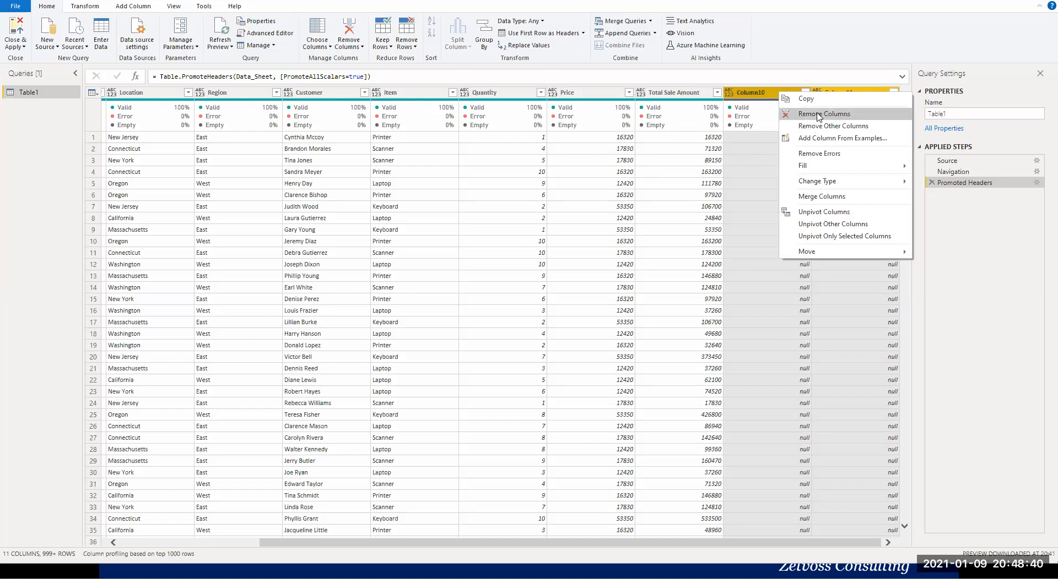
pyautogui.click(816, 114)
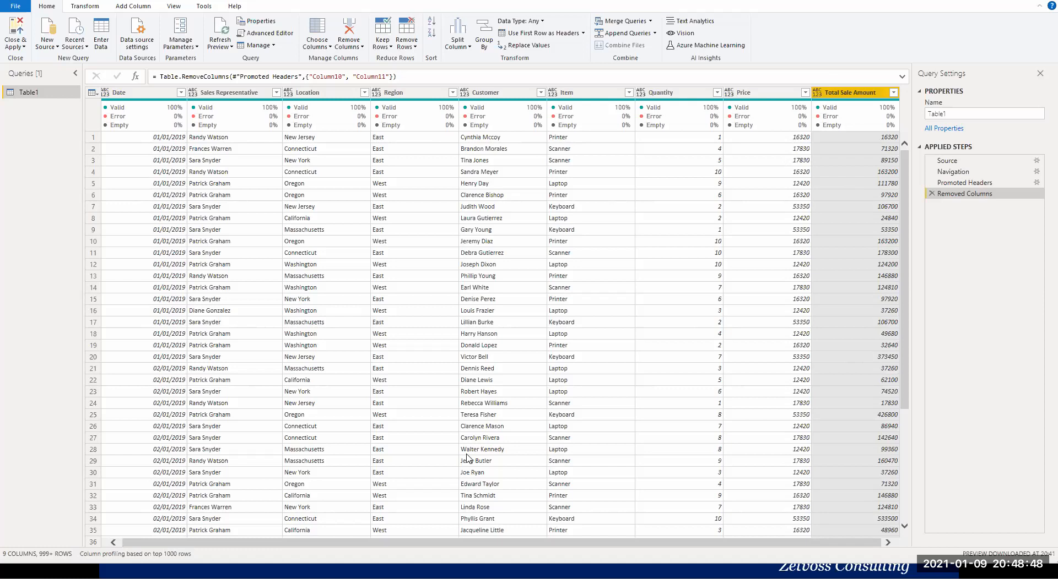
pyautogui.click(141, 91)
pyautogui.keyDown('shift'); pyautogui.click(847, 94); pyautogui.keyUp('shift')
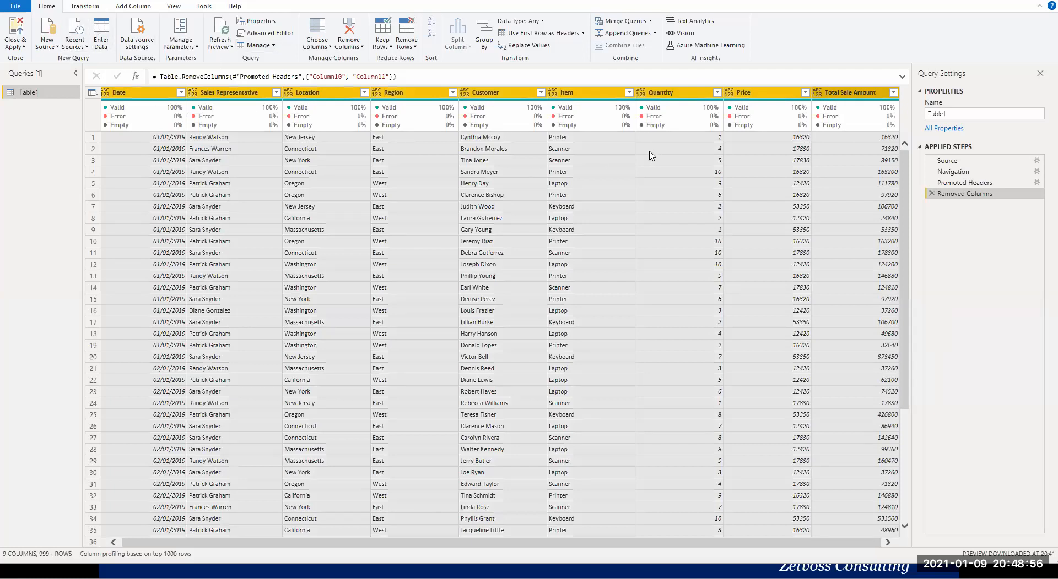
pyautogui.click(85, 7)
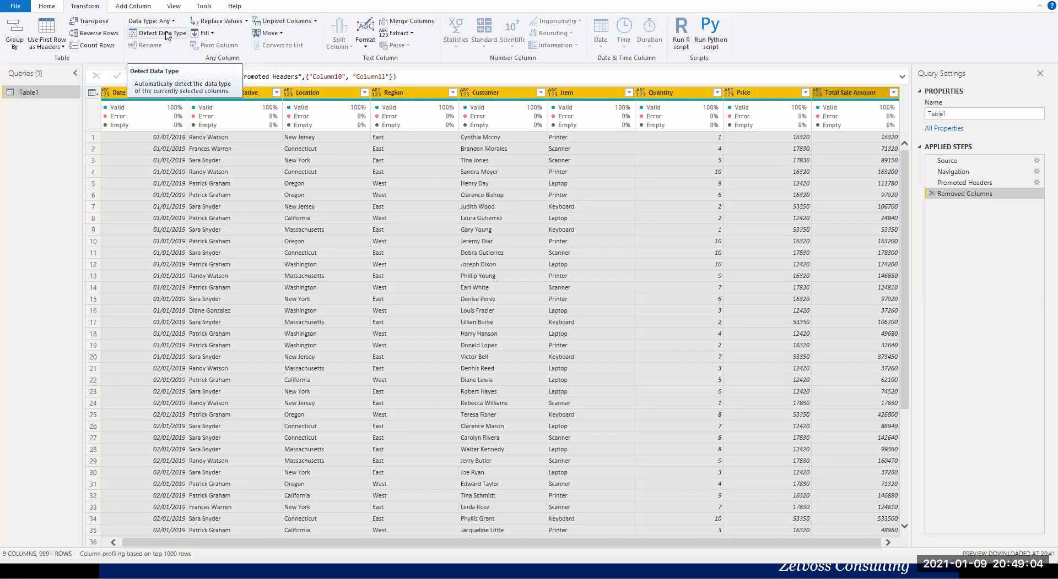
pyautogui.click(136, 160)
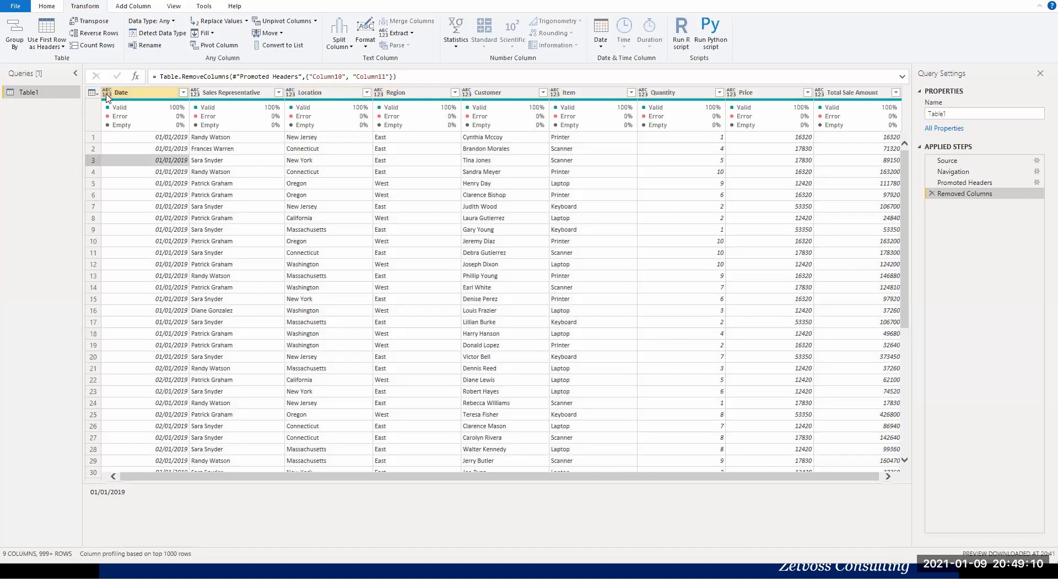
# Set the Date column's data type to Date, and the Sales Representative and Location columns to Text.
pyautogui.click(107, 94)
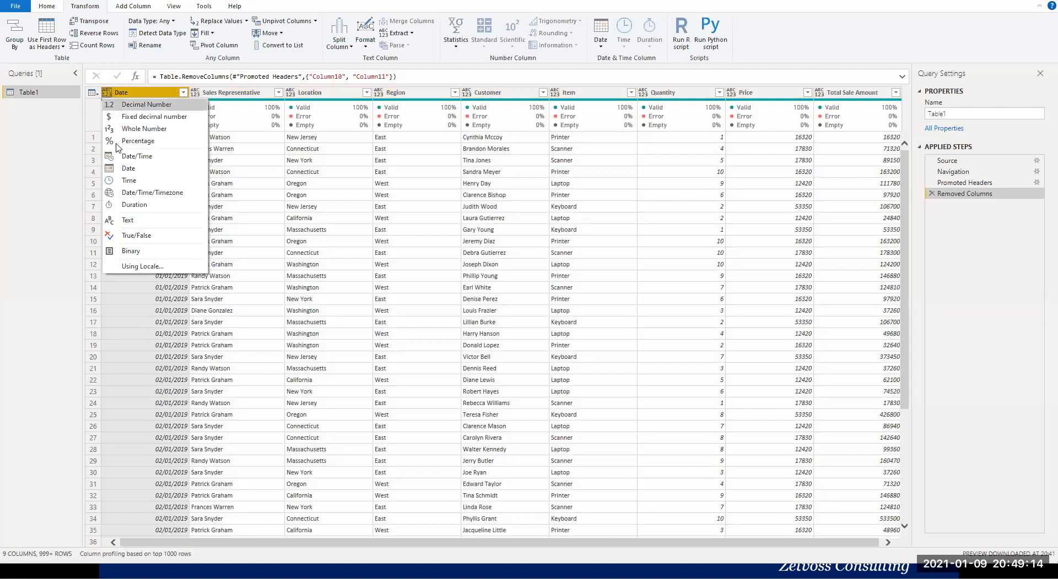
pyautogui.click(127, 168)
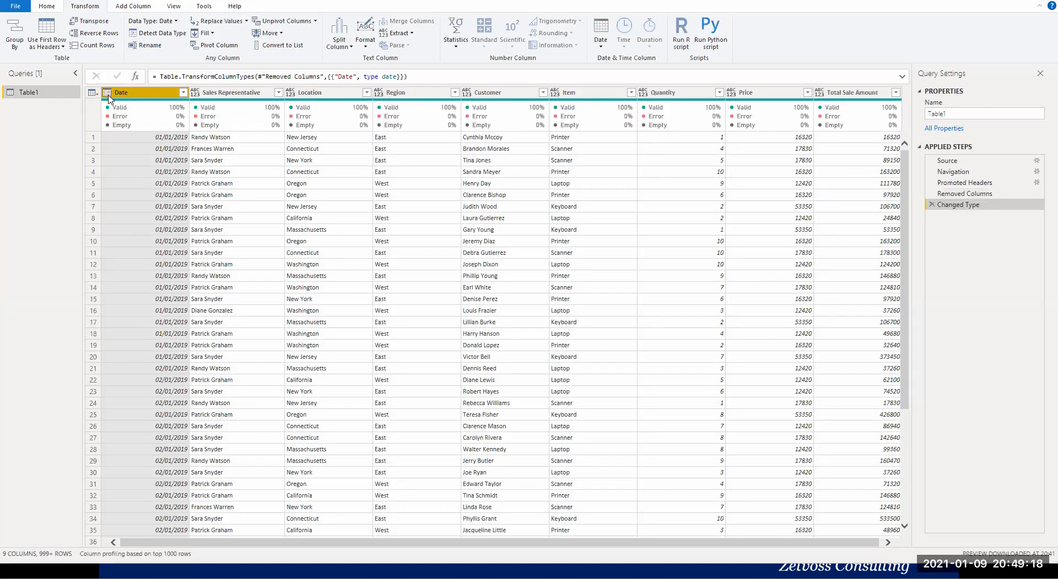
pyautogui.click(196, 93)
pyautogui.click(226, 303)
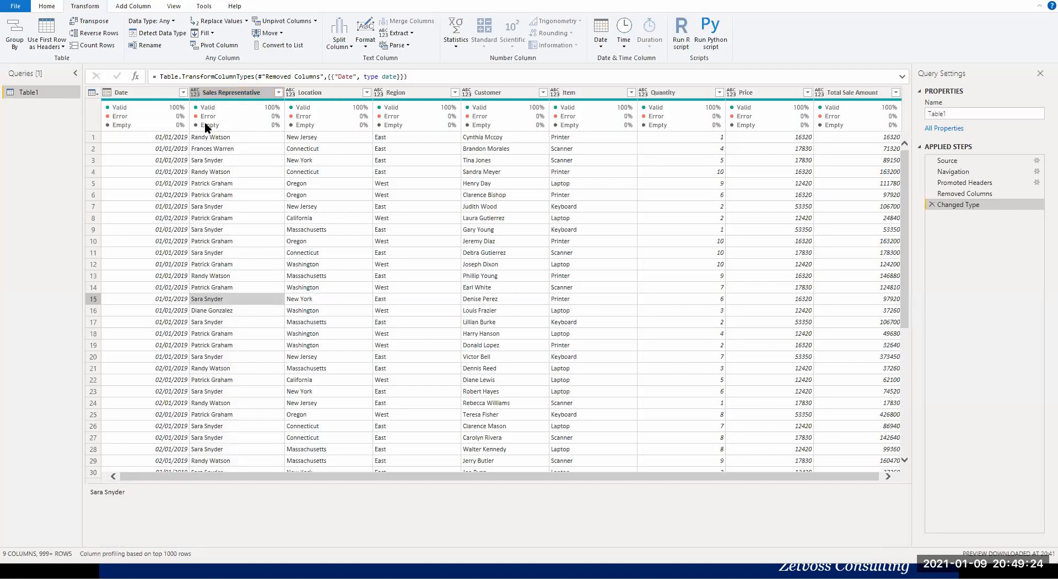
pyautogui.click(195, 93)
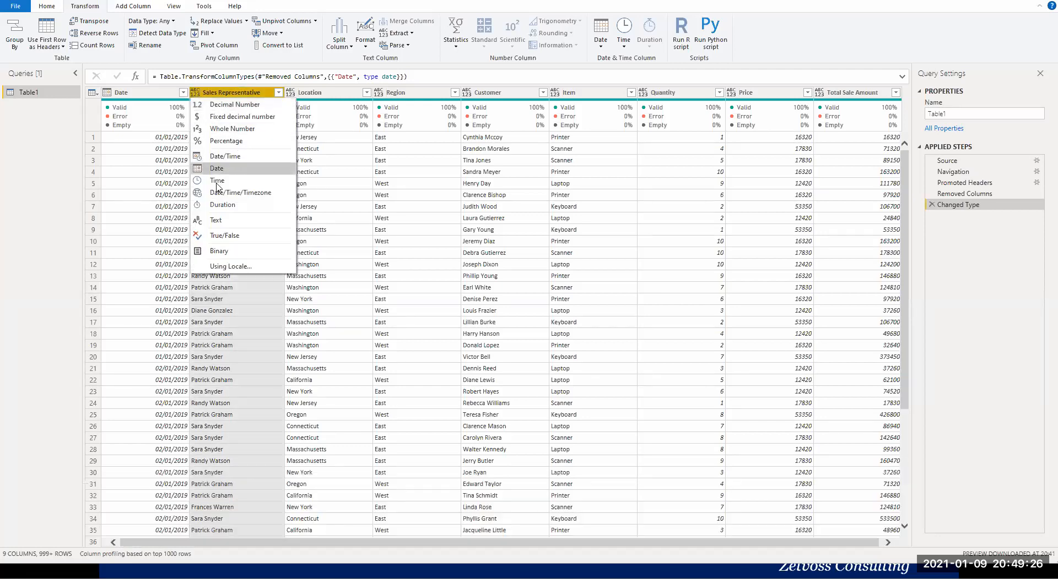
pyautogui.click(224, 219)
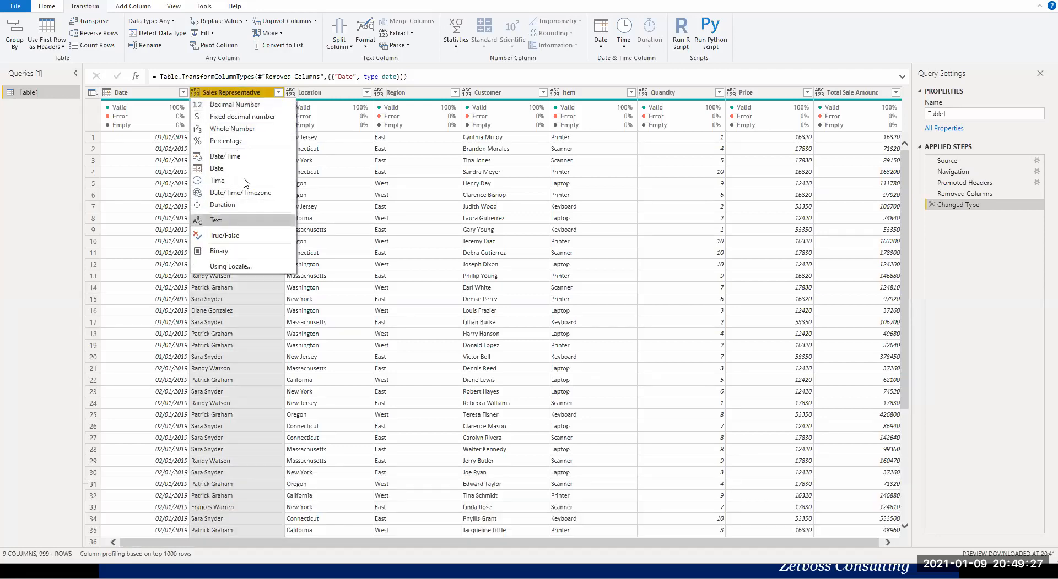
pyautogui.click(291, 93)
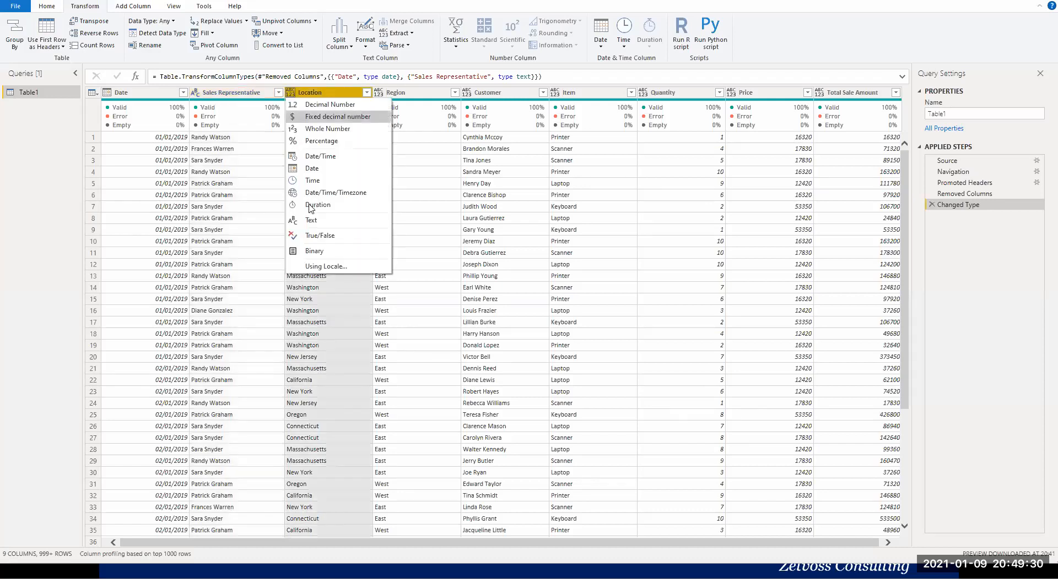
pyautogui.click(311, 221)
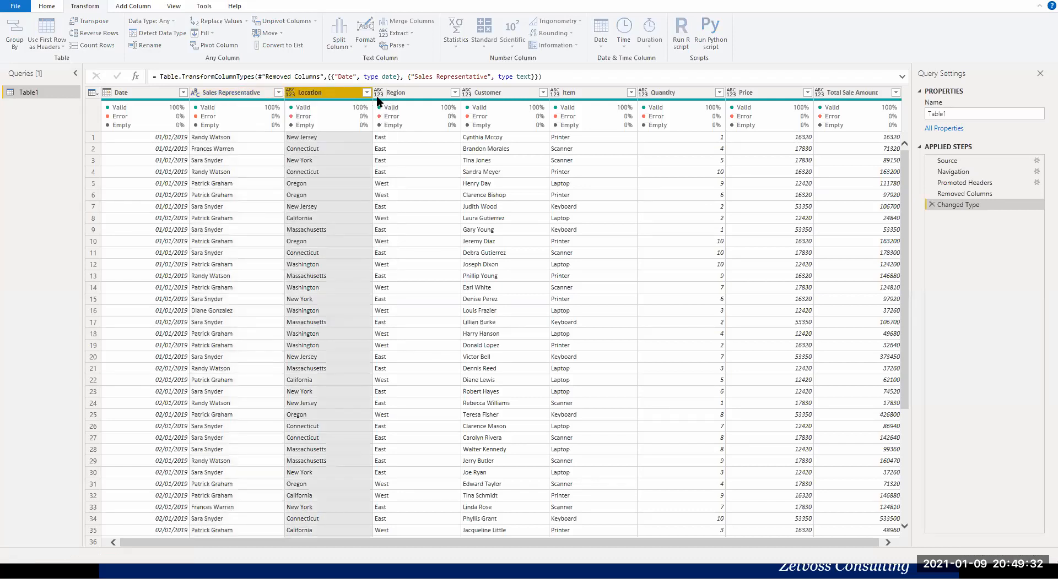
# Set the data type of the Region, Customer and Item columns to Text.
pyautogui.click(378, 93)
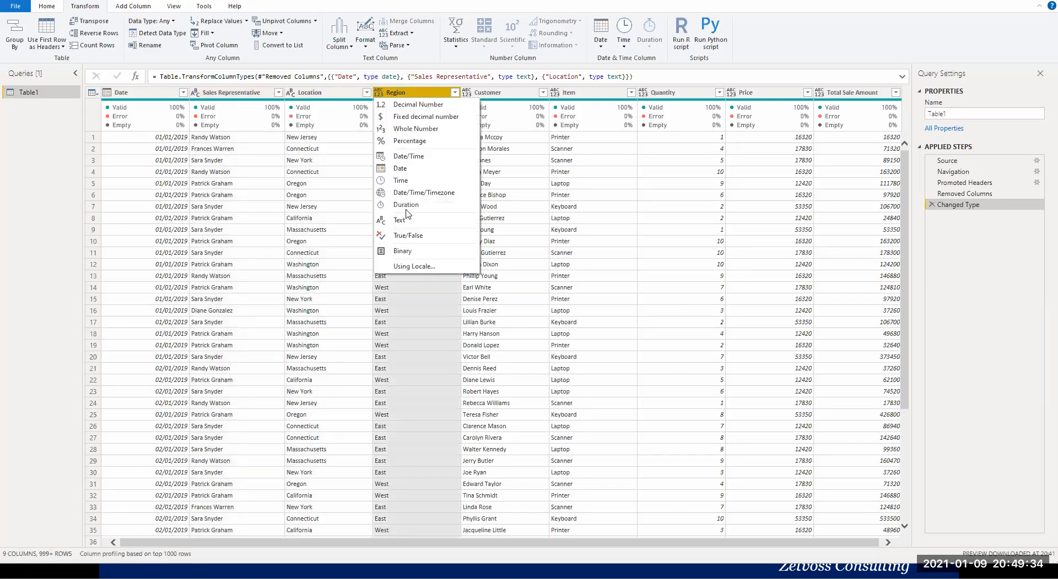
pyautogui.click(402, 220)
pyautogui.click(467, 93)
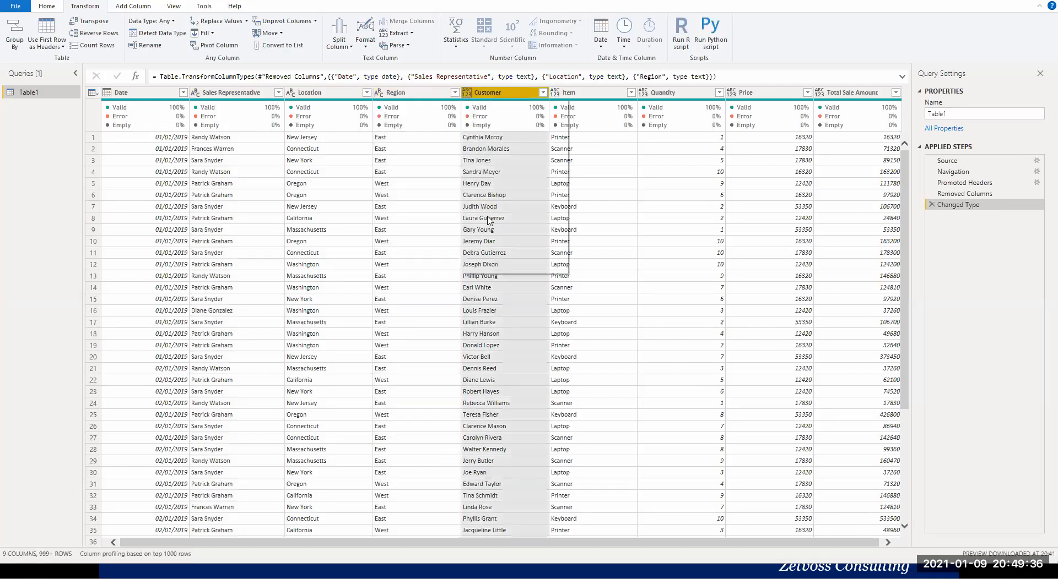
pyautogui.click(488, 236)
pyautogui.click(555, 93)
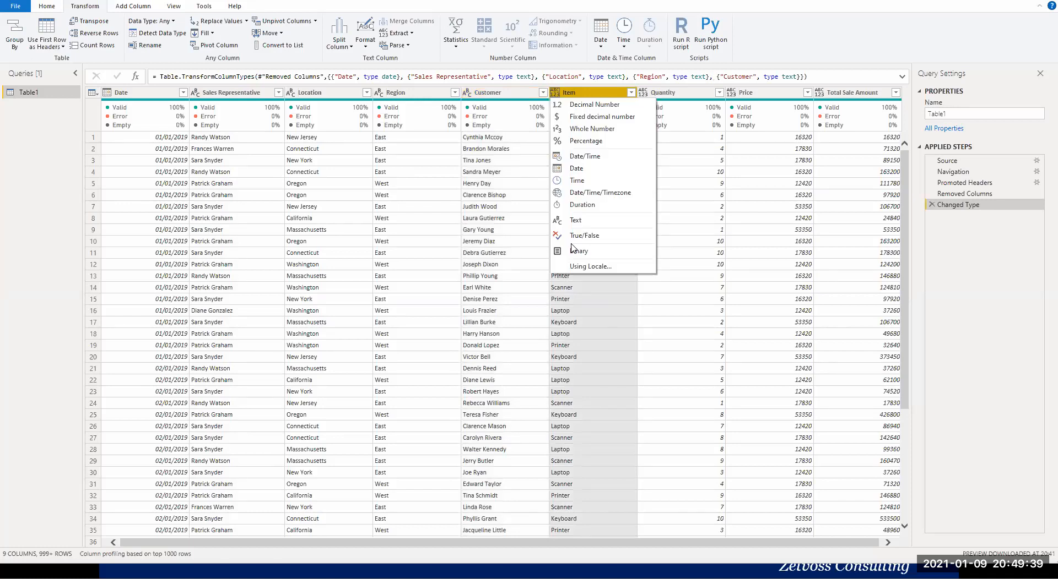
pyautogui.click(584, 220)
# Set the data type of the Quantity, Price and Total Sale Amount columns to Whole Number.
pyautogui.click(644, 94)
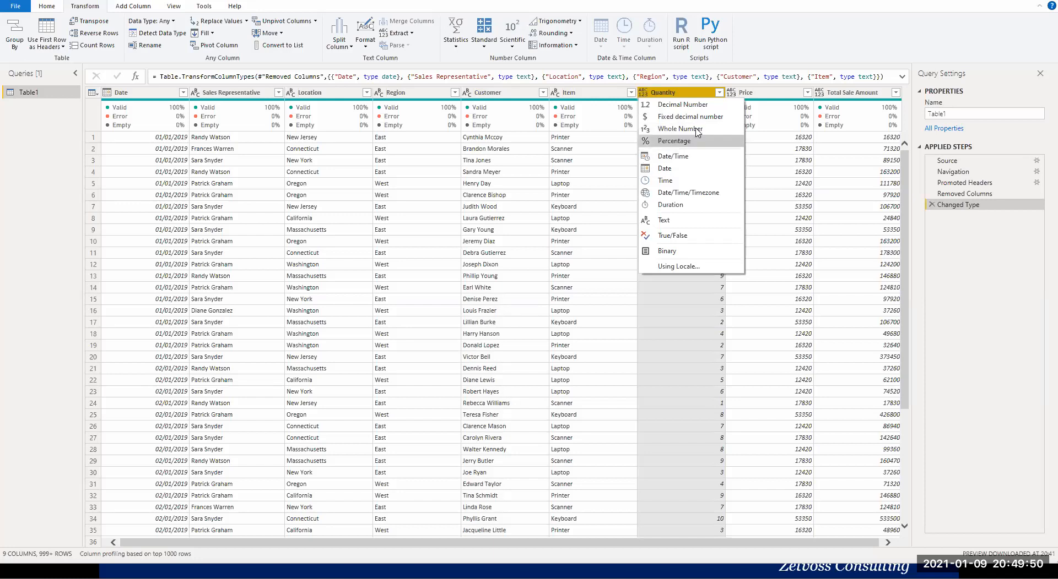
pyautogui.click(695, 129)
pyautogui.click(732, 93)
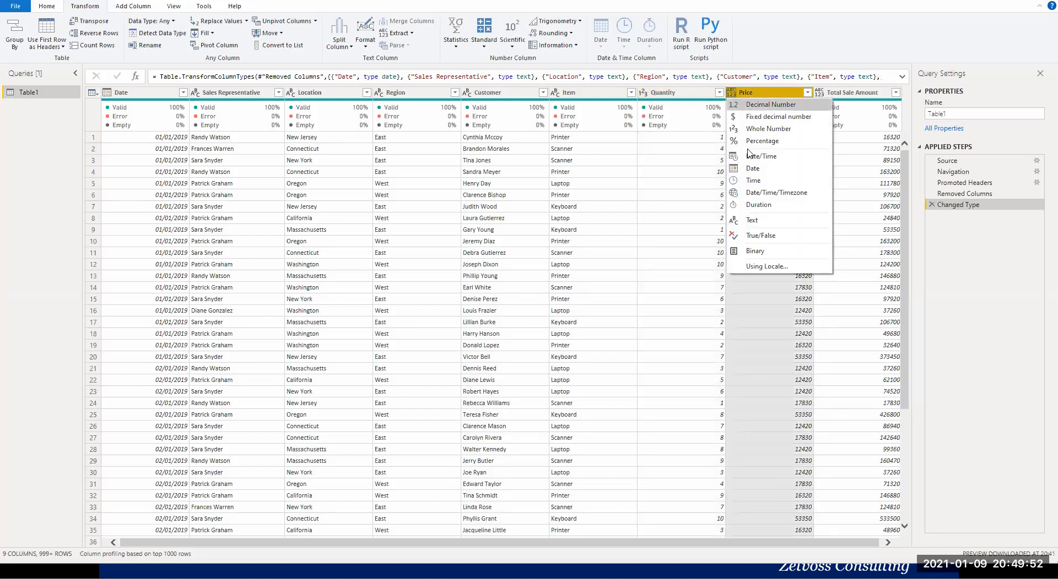
pyautogui.click(769, 320)
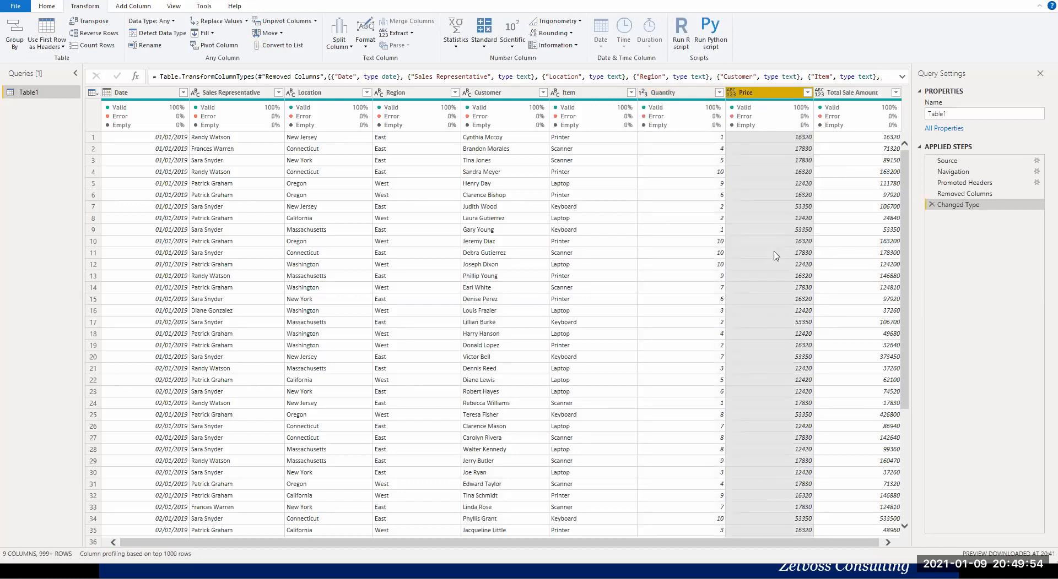
pyautogui.click(771, 323)
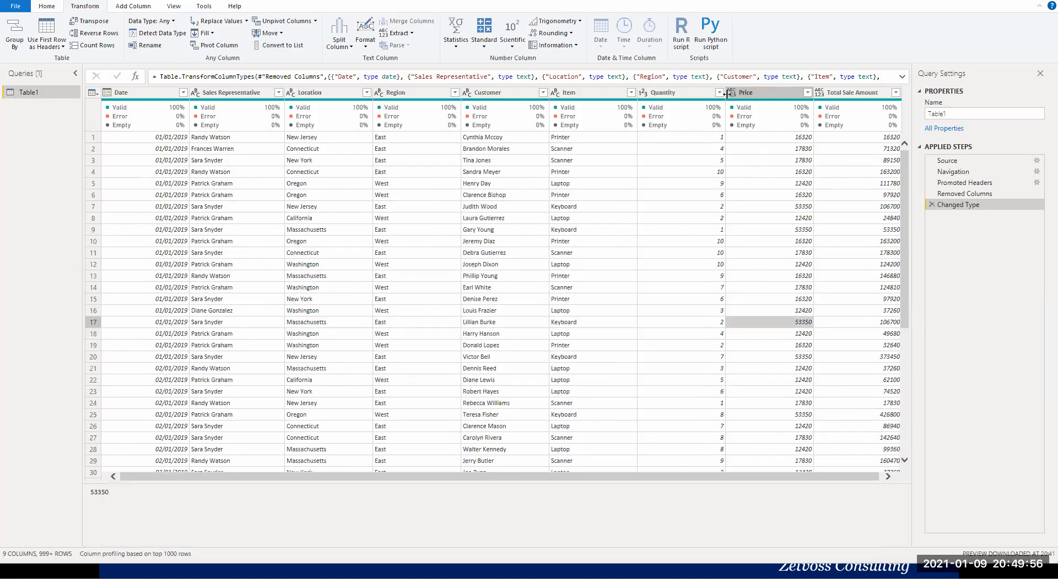
pyautogui.click(729, 93)
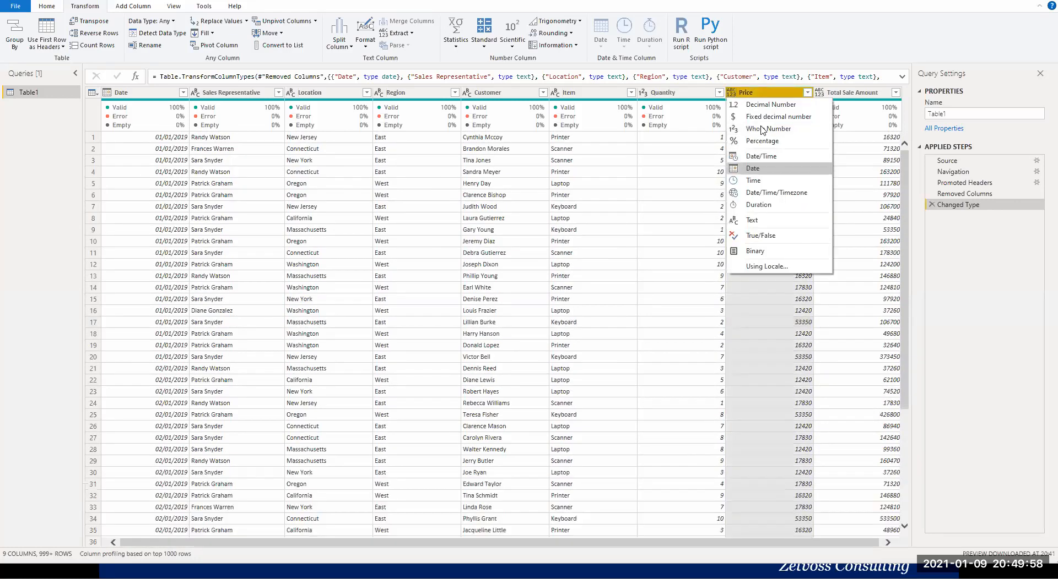
pyautogui.click(763, 129)
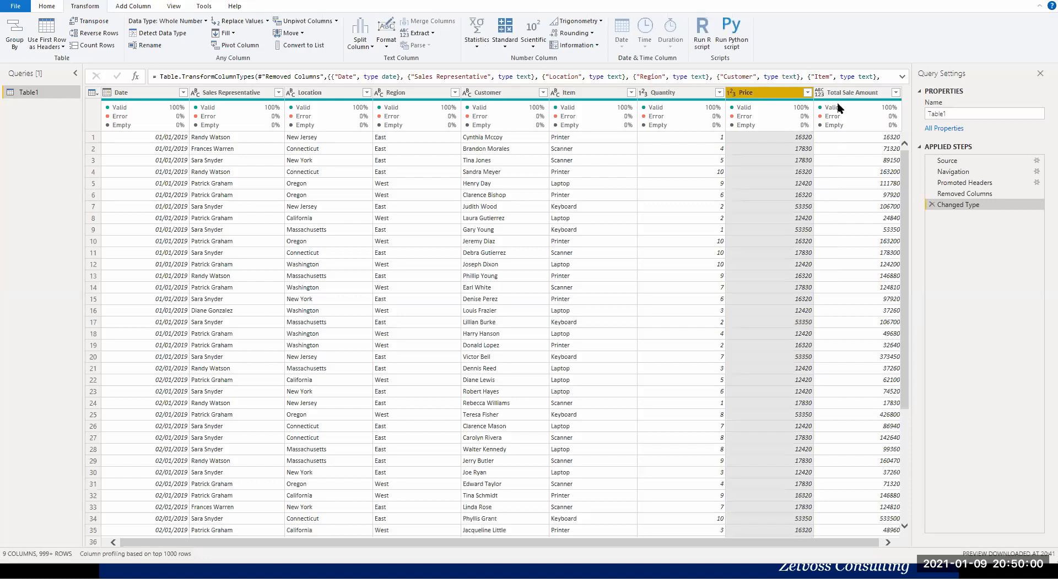
pyautogui.click(818, 93)
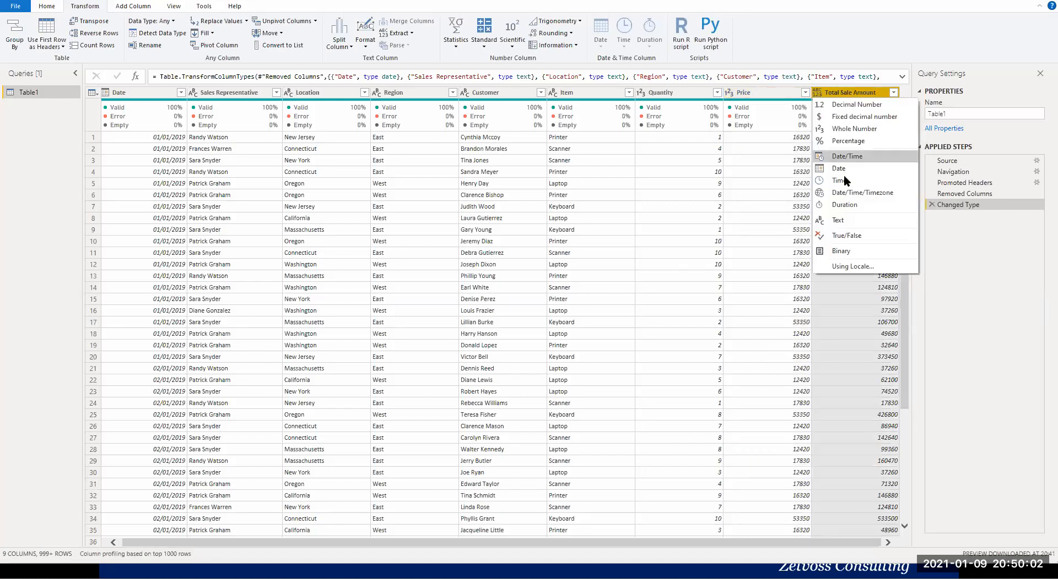
pyautogui.click(854, 129)
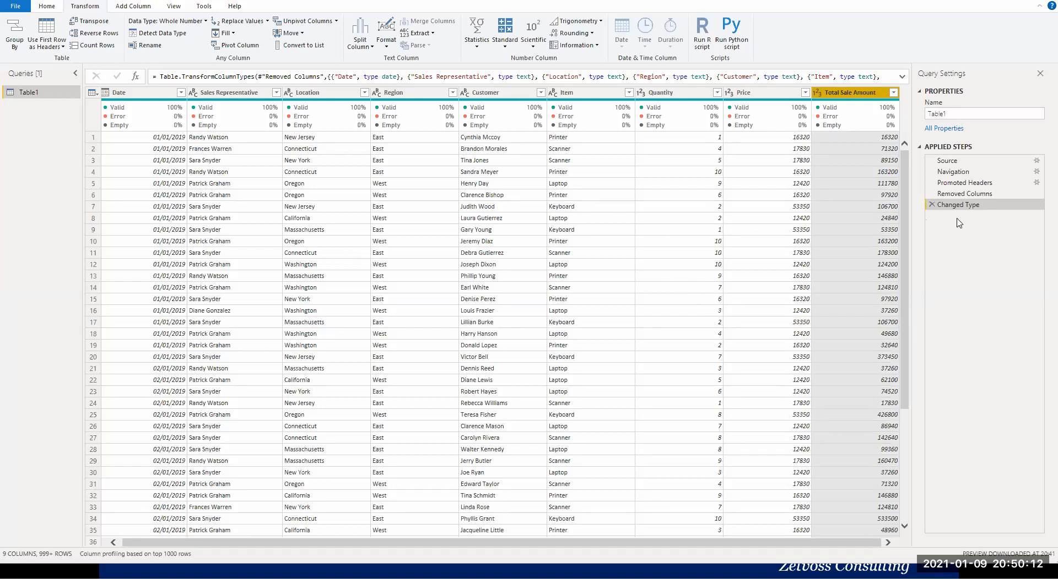
# Rename the Table1 query as Medallion Sales.
pyautogui.moveTo(971, 113); pyautogui.dragTo(924, 117)
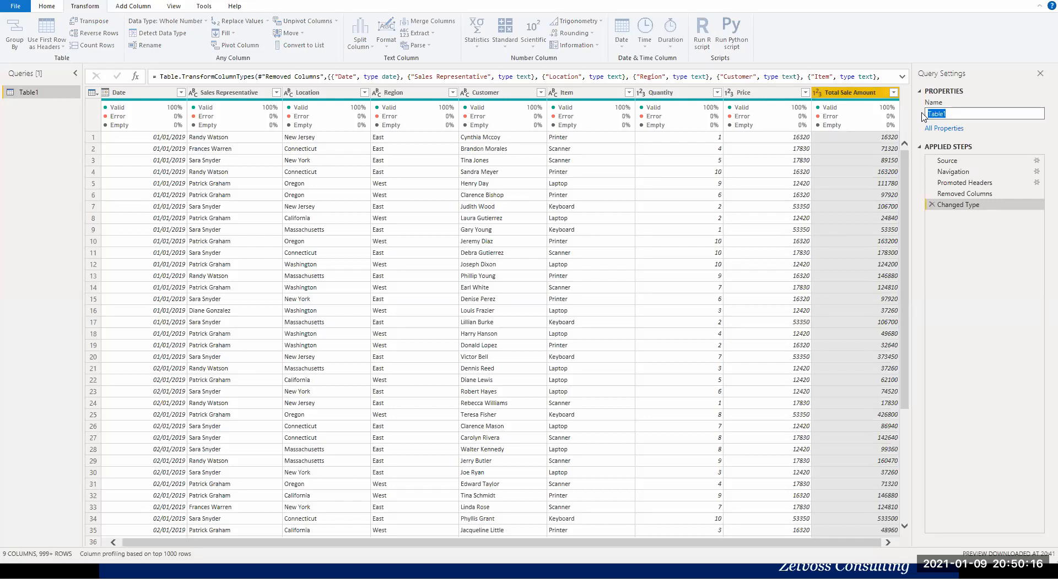
pyautogui.write('Medallion Sales')
pyautogui.press('Return')
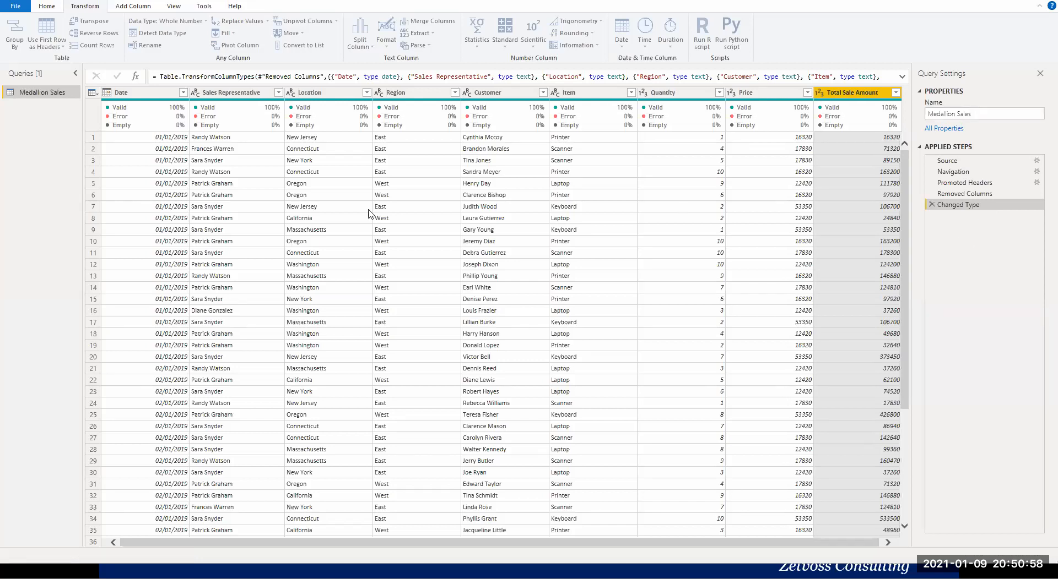
pyautogui.click(249, 176)
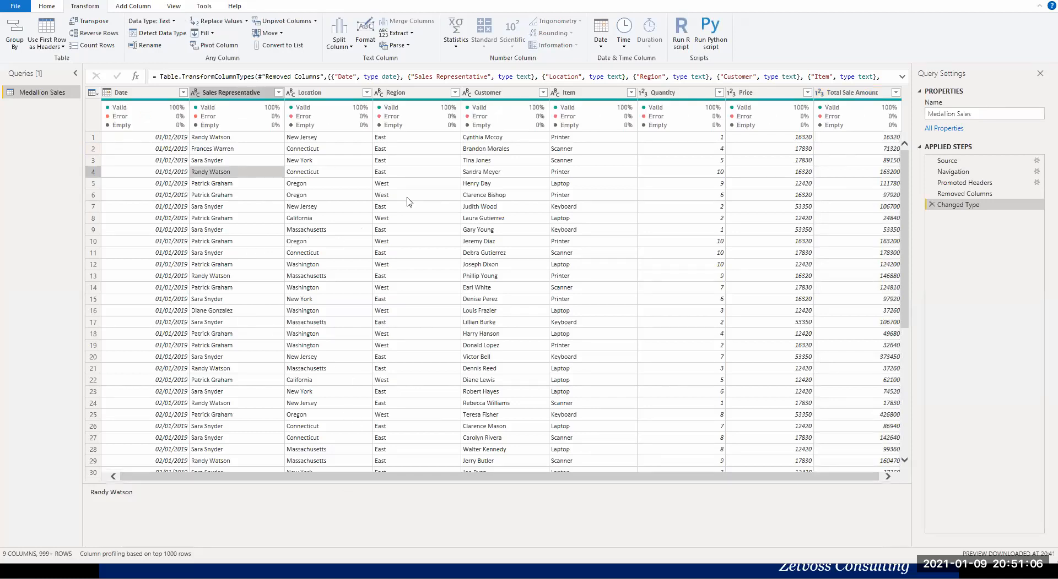
pyautogui.click(486, 183)
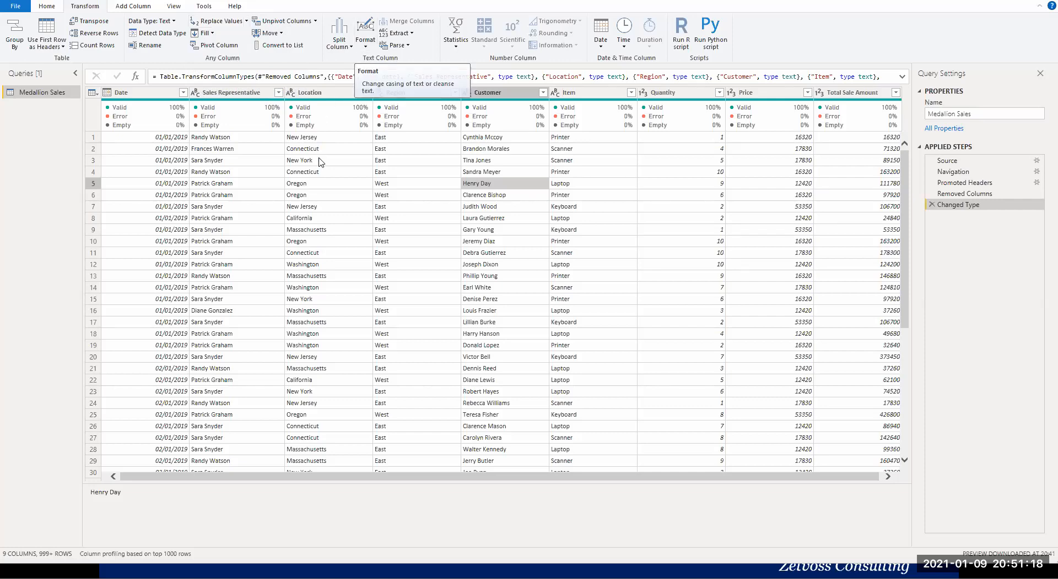
pyautogui.click(315, 219)
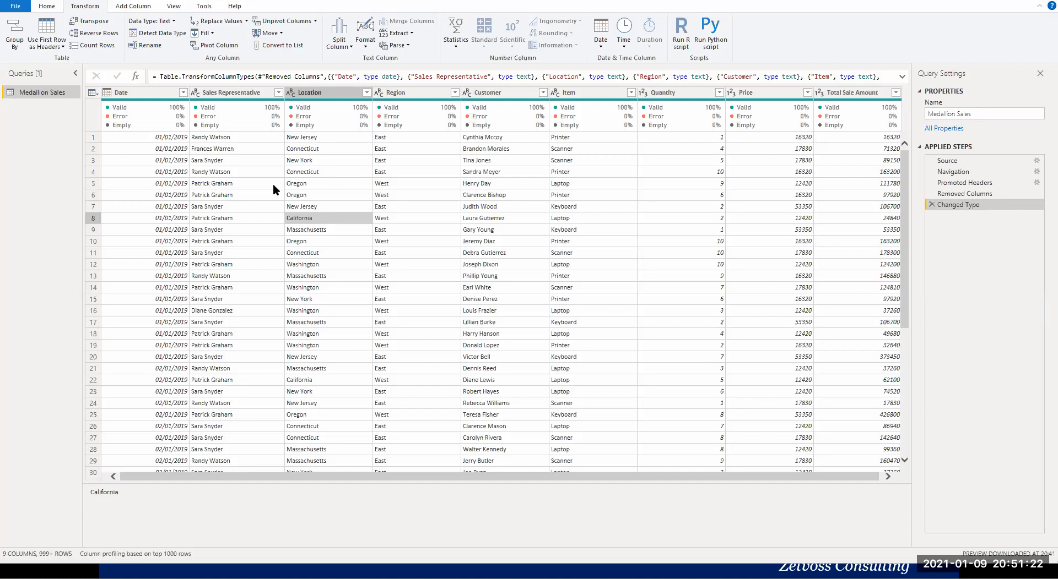
# Close the query editor and apply the pending changes to the Medallion Sales query.
pyautogui.click(16, 8)
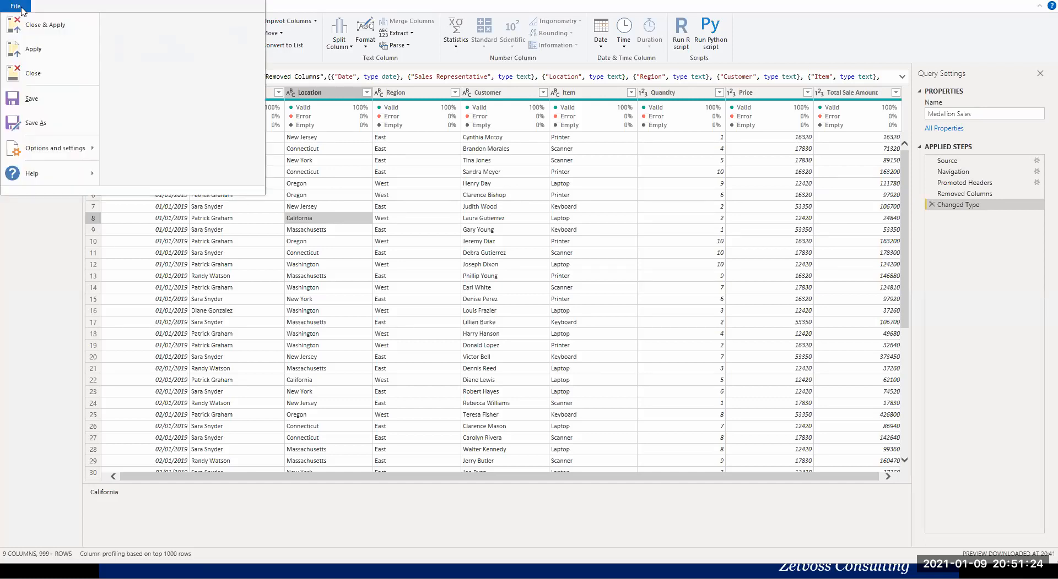
pyautogui.click(364, 278)
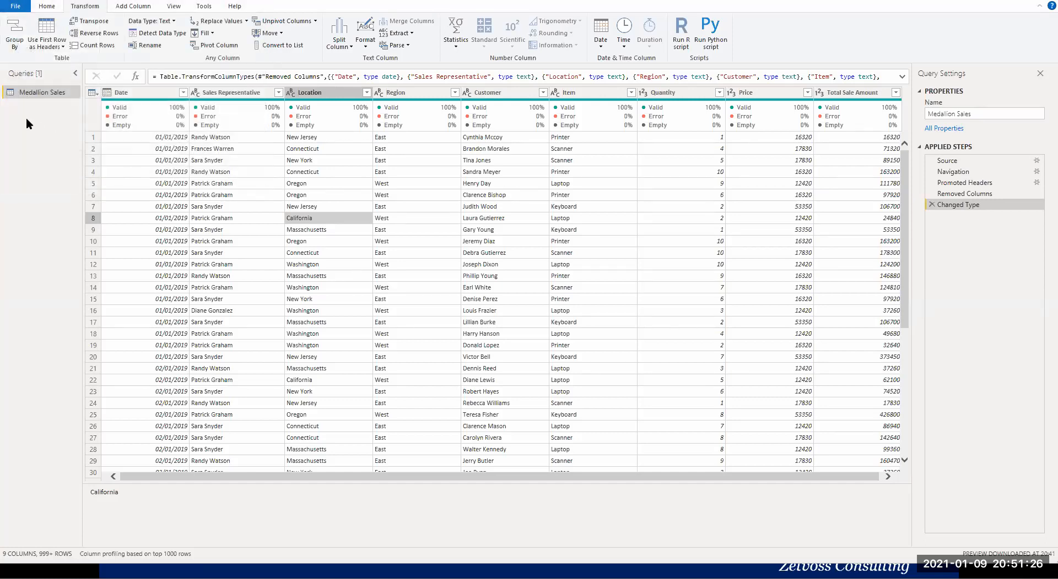
pyautogui.click(46, 6)
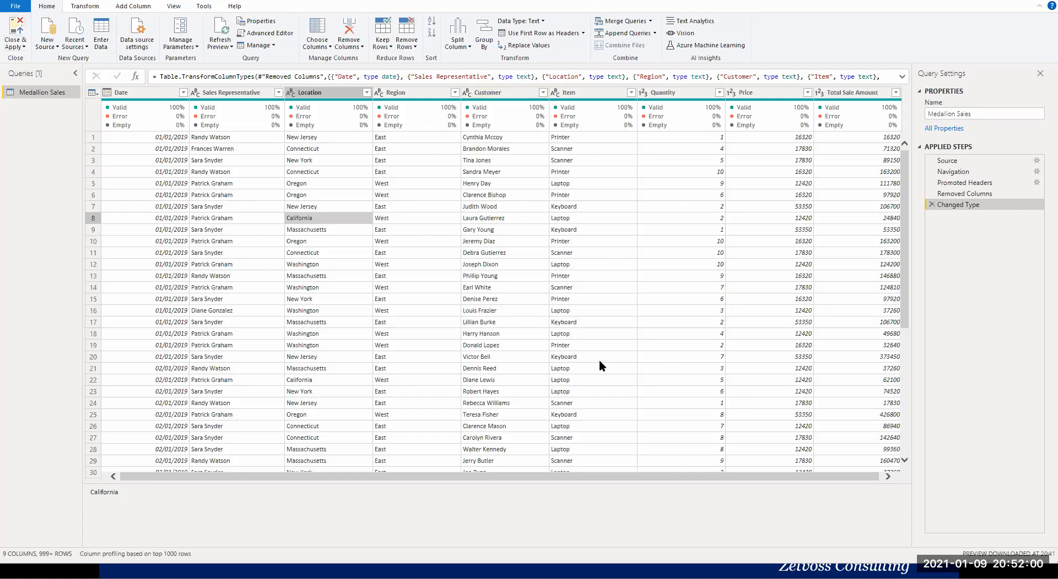
pyautogui.click(16, 48)
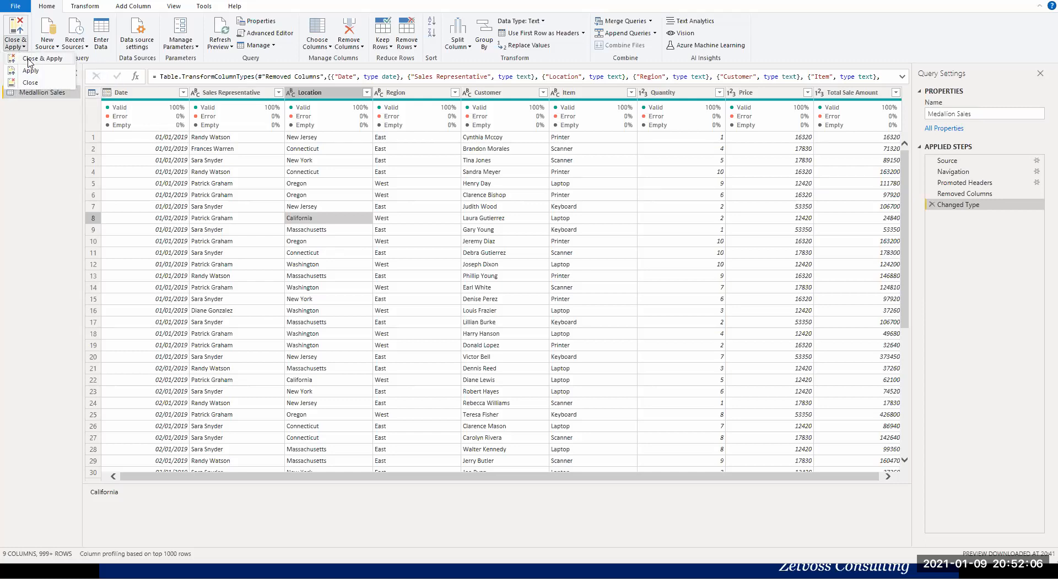
pyautogui.click(30, 60)
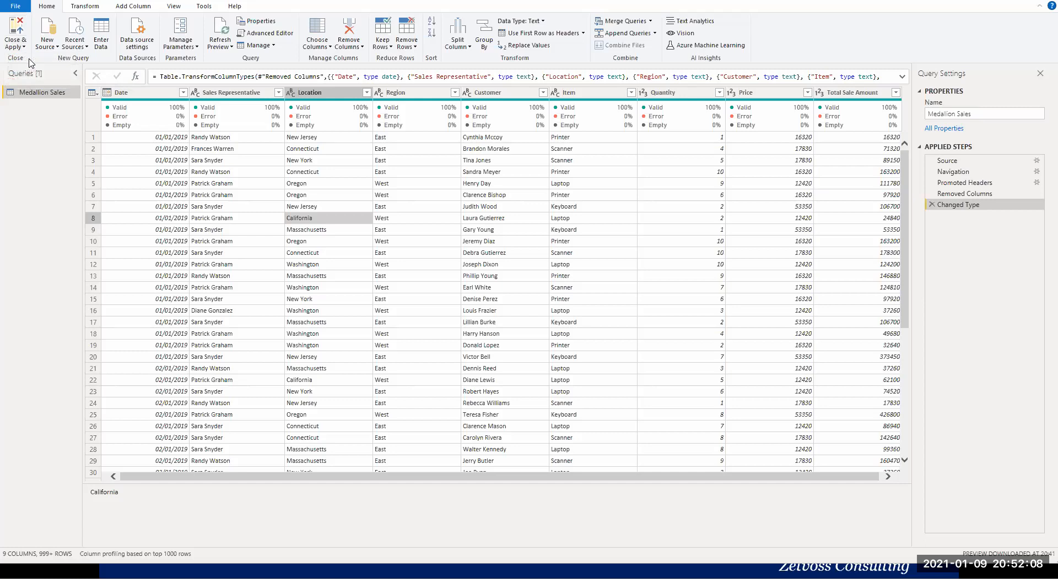
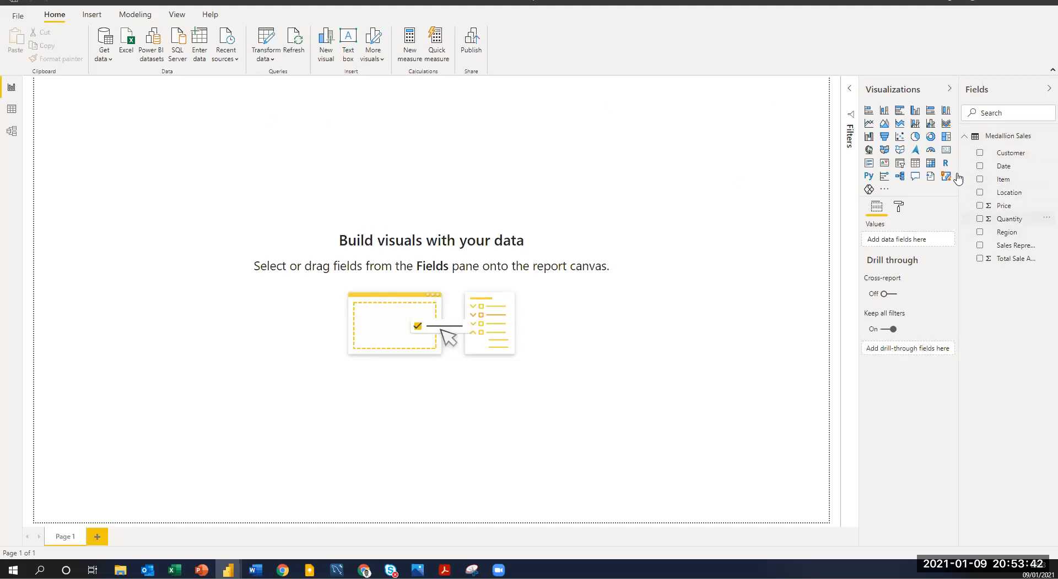
# Examine the loaded rows and columns of the Medallion Sales table in Data view.
pyautogui.click(12, 110)
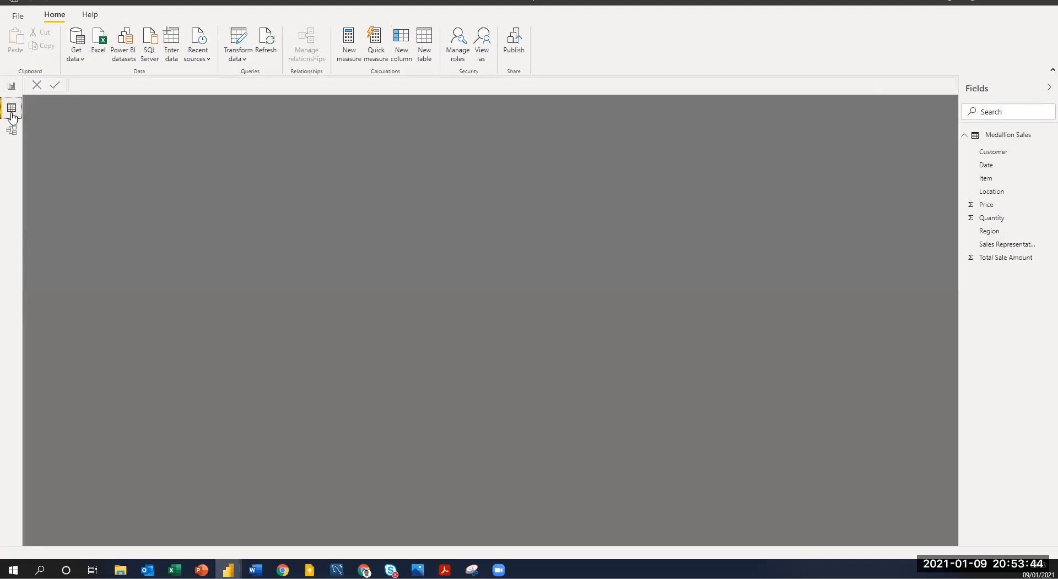
pyautogui.click(1011, 135)
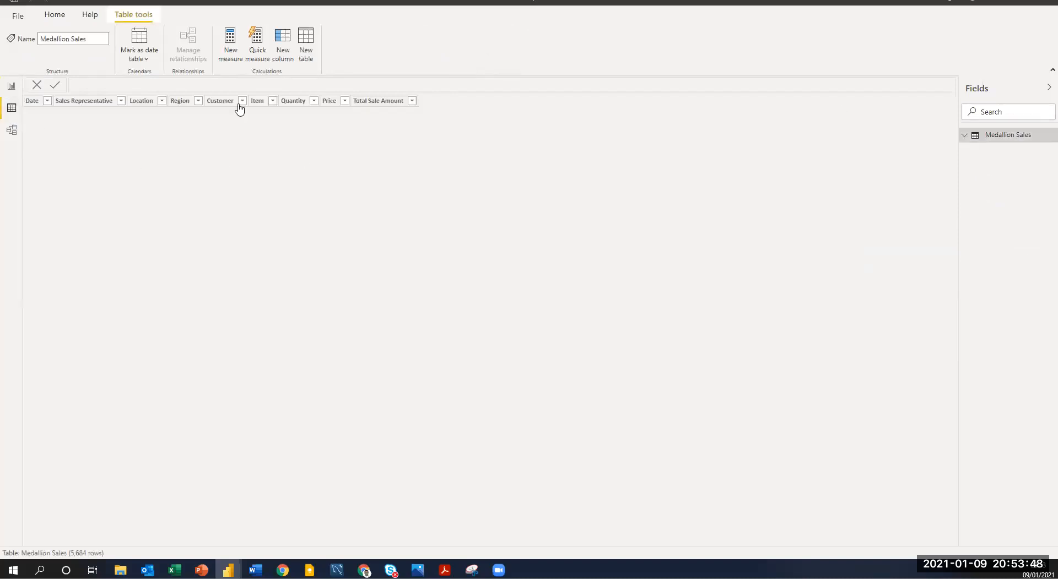
pyautogui.click(12, 110)
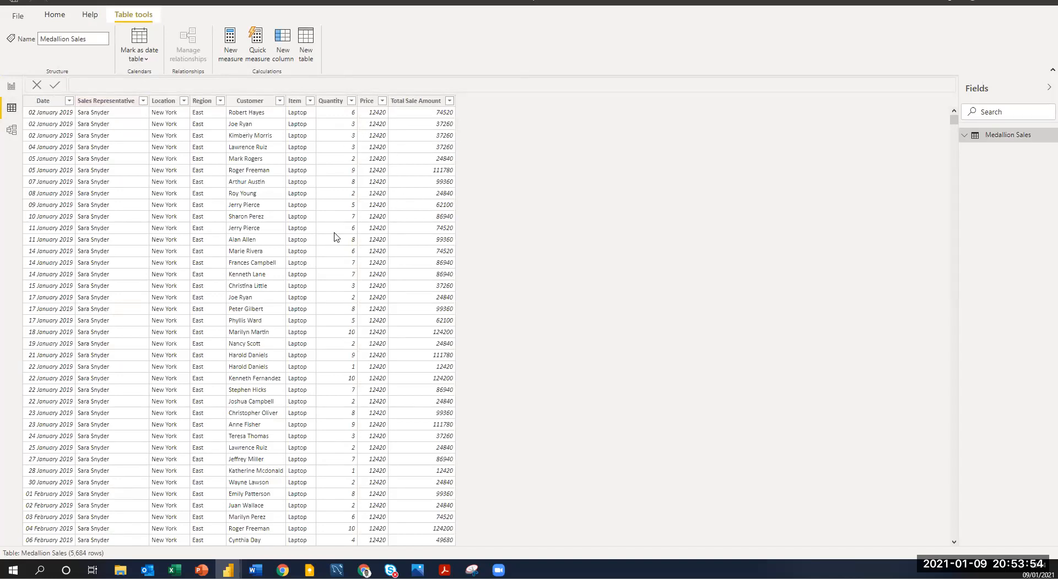
# Reposition the Medallion Sales table farther into the Model view canvas and return to Report view.
pyautogui.click(10, 132)
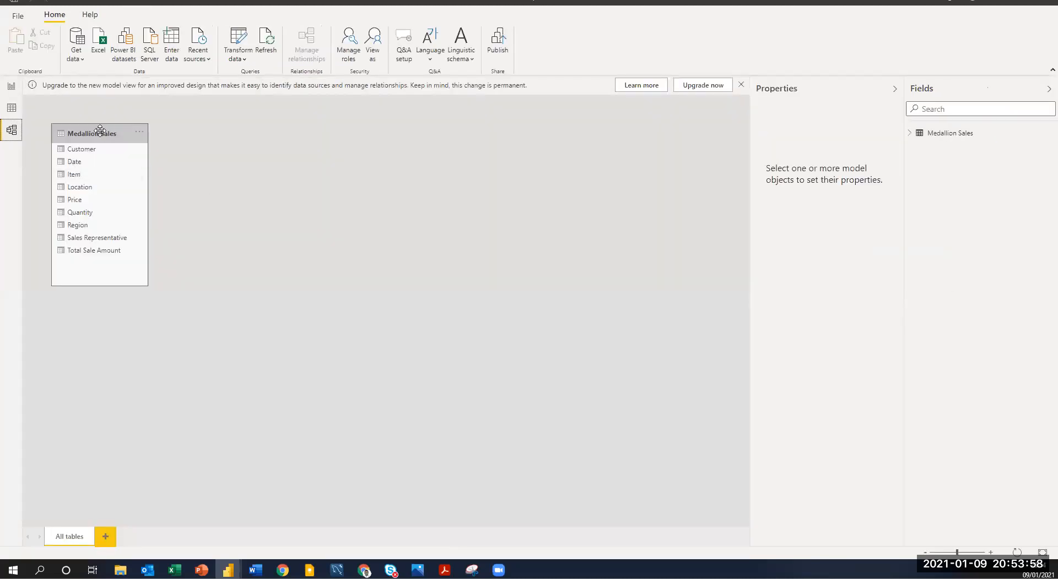
pyautogui.moveTo(86, 128); pyautogui.dragTo(252, 151)
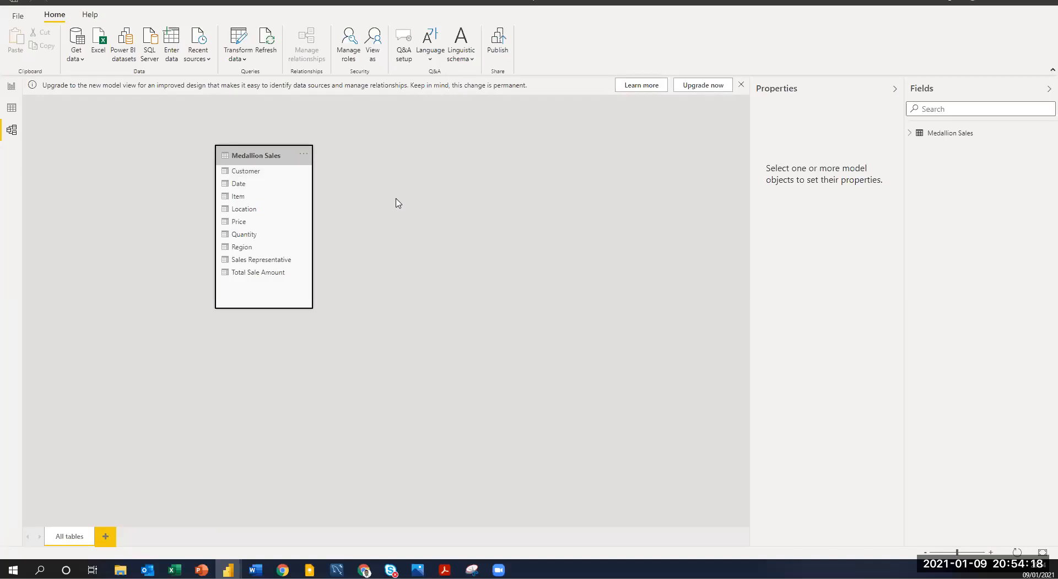
pyautogui.click(13, 88)
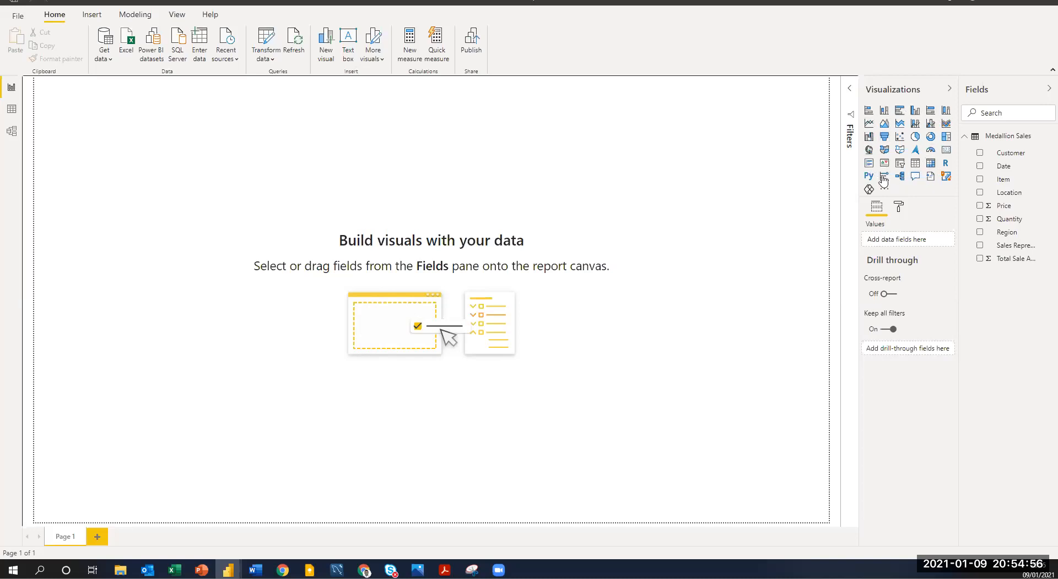
# Add a card visual showing Total Sale Amount to Page 1 and reduce the card's height.
pyautogui.click(946, 151)
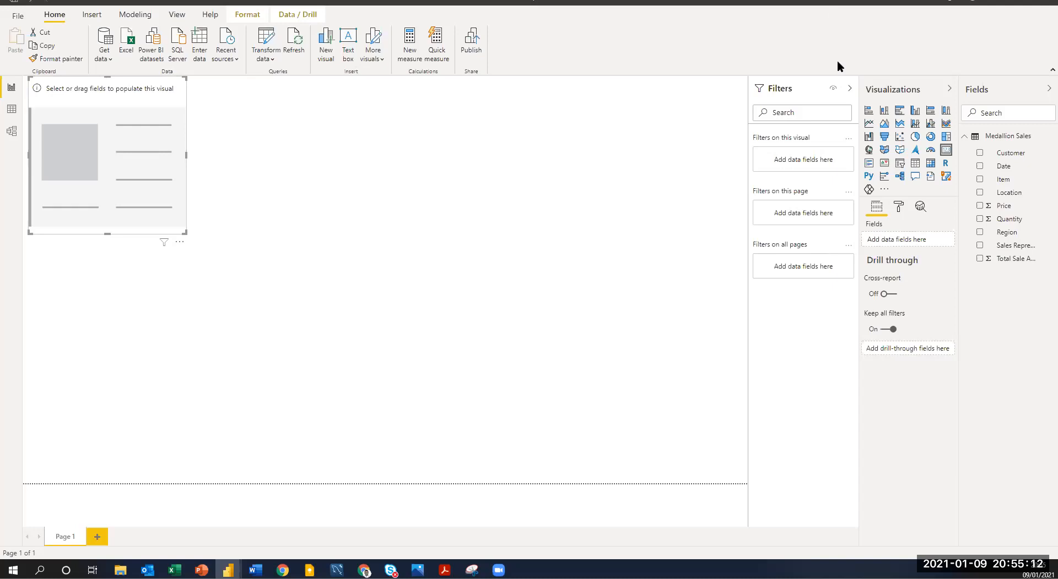
pyautogui.click(787, 101)
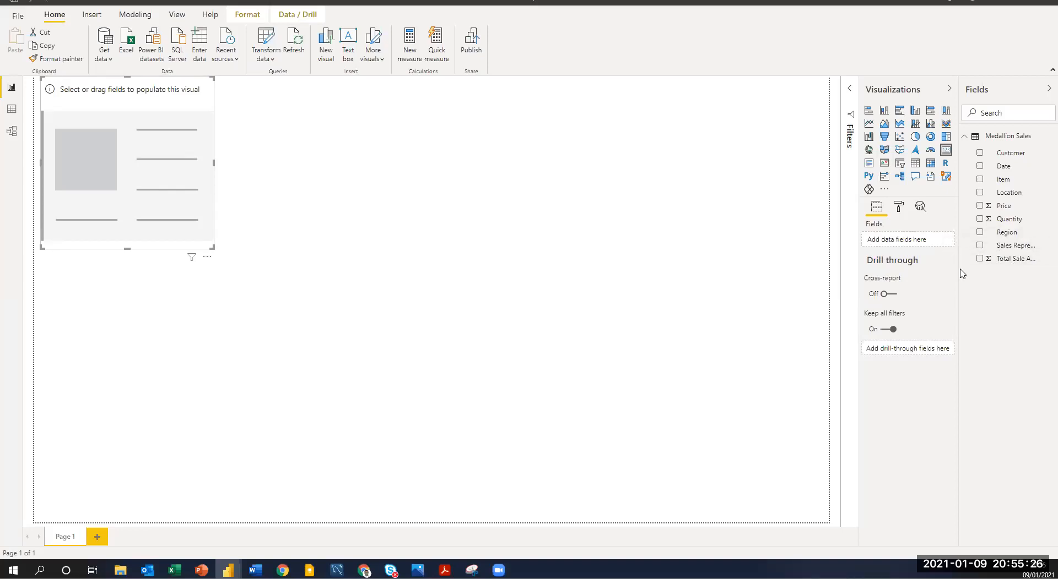
pyautogui.moveTo(961, 274); pyautogui.dragTo(930, 272)
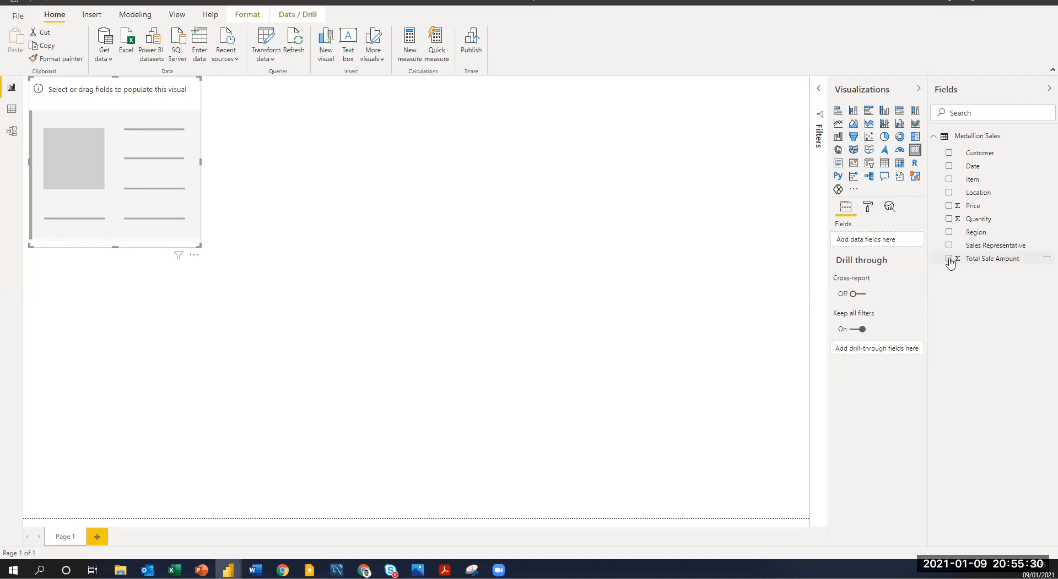
pyautogui.moveTo(950, 260); pyautogui.dragTo(857, 242)
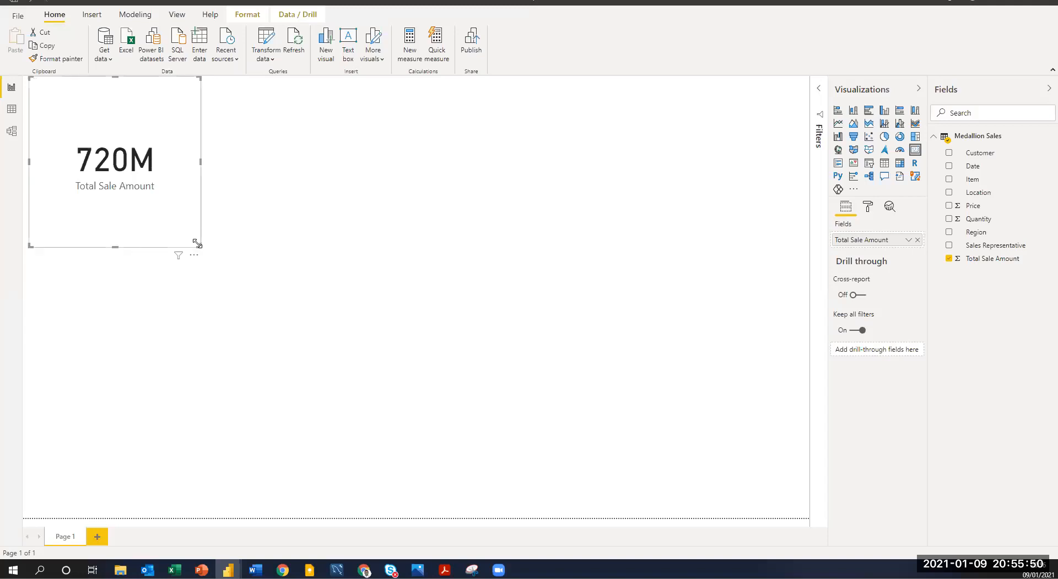
pyautogui.moveTo(200, 243); pyautogui.dragTo(200, 179)
pyautogui.click(286, 114)
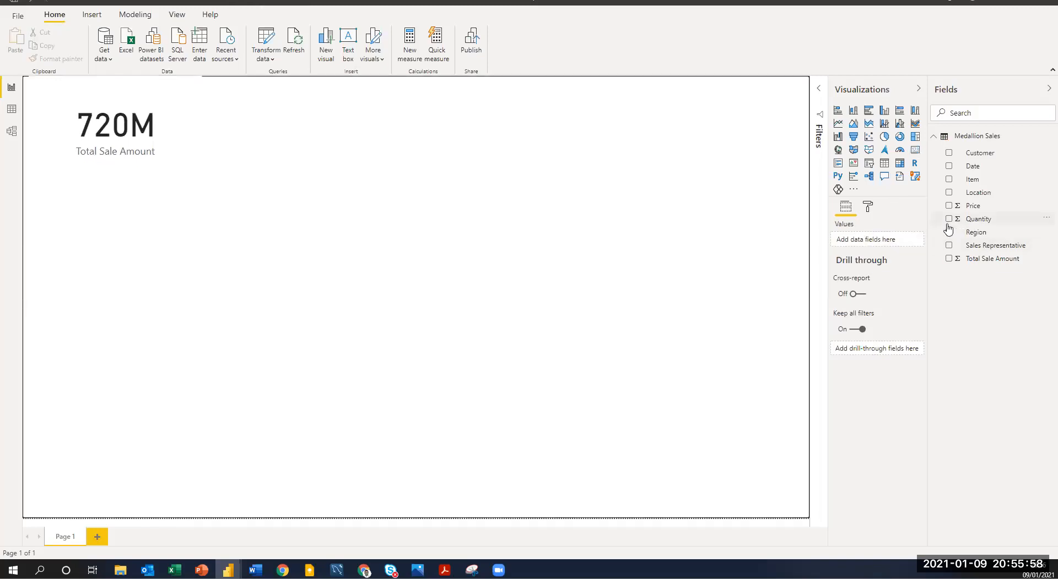
# Add a card visual for Quantity, shorten it slightly and place it directly beside the Total Sale Amount card.
pyautogui.click(913, 151)
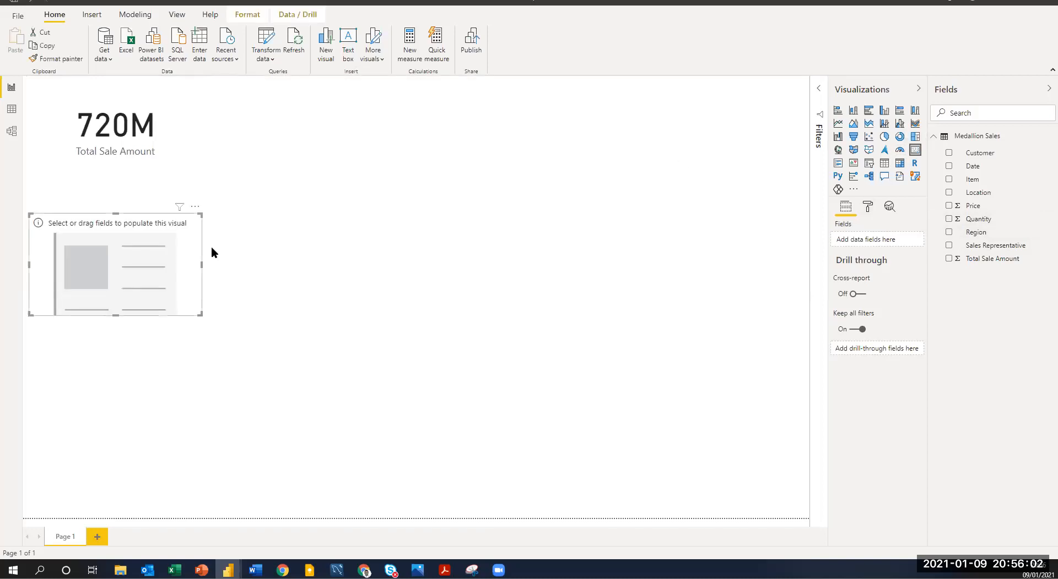
pyautogui.click(948, 219)
pyautogui.moveTo(184, 220); pyautogui.dragTo(339, 84)
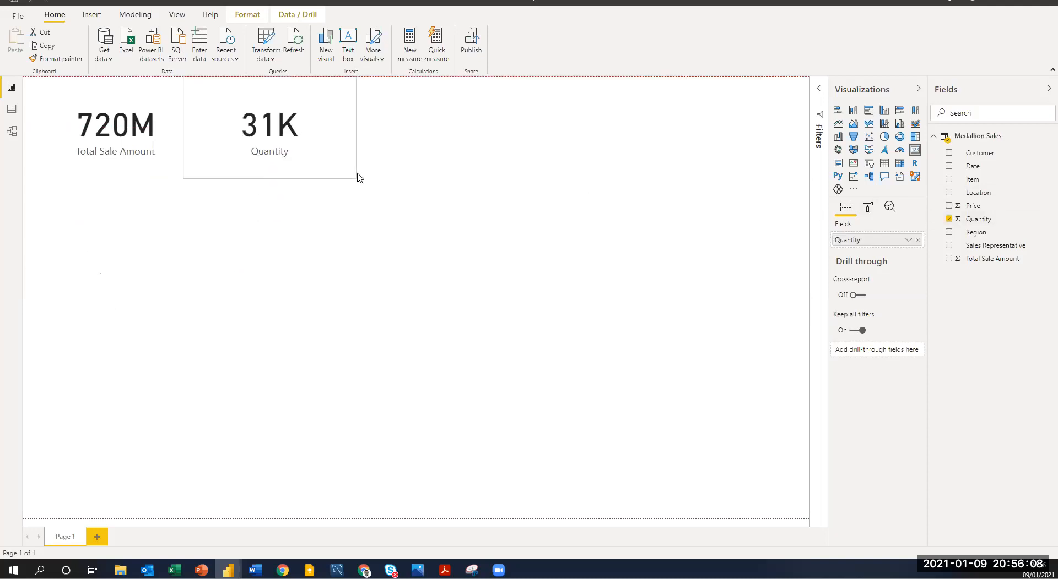
pyautogui.moveTo(357, 175); pyautogui.dragTo(355, 168)
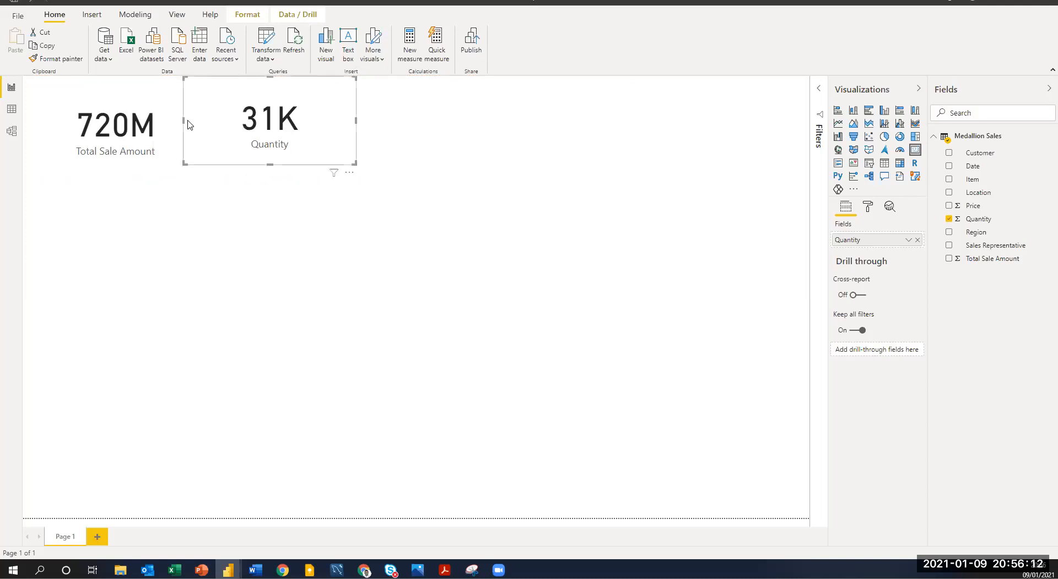
pyautogui.click(138, 175)
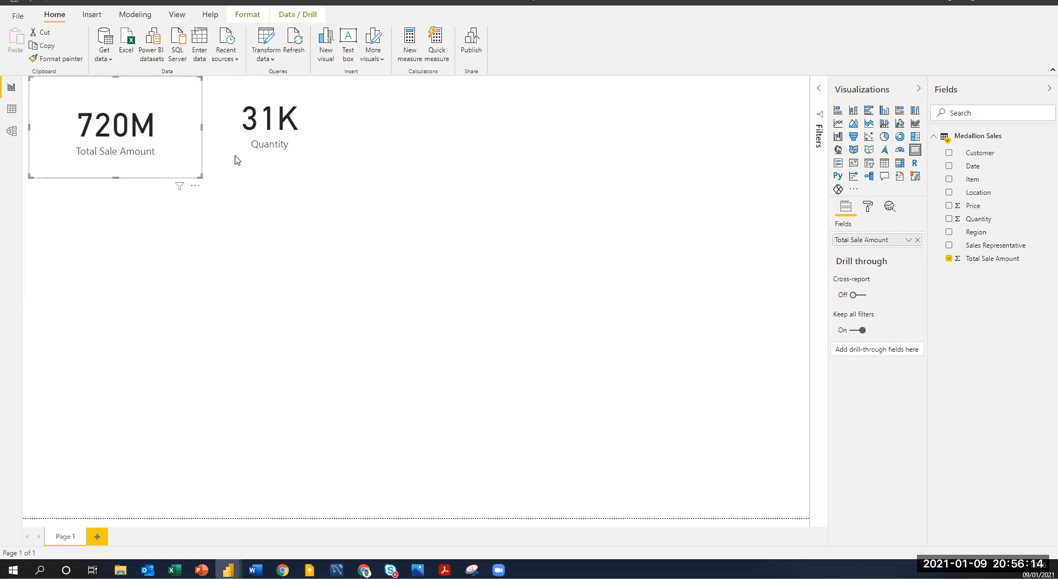
pyautogui.click(267, 163)
pyautogui.moveTo(302, 166); pyautogui.dragTo(321, 166)
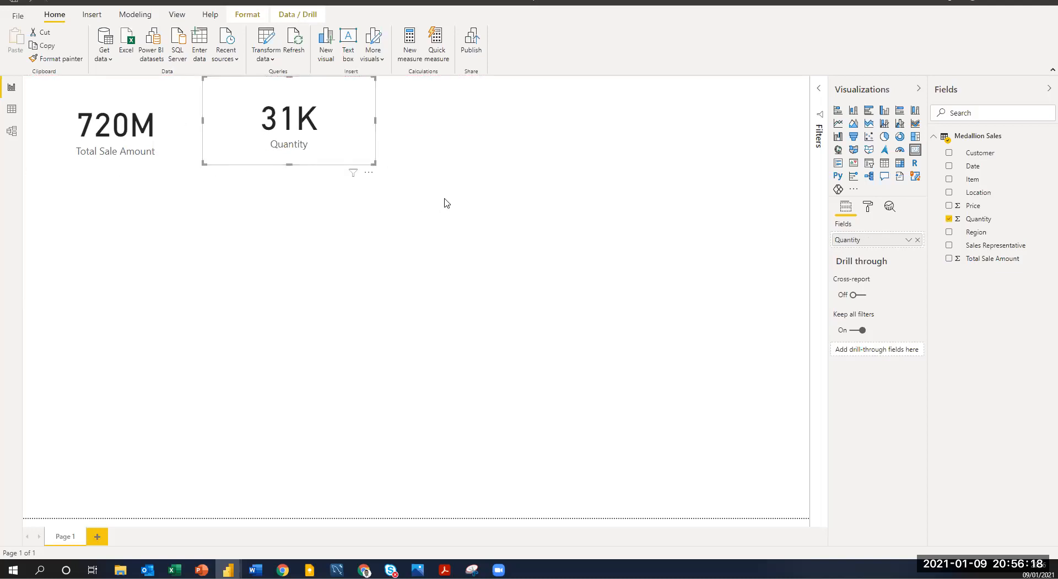
pyautogui.click(216, 233)
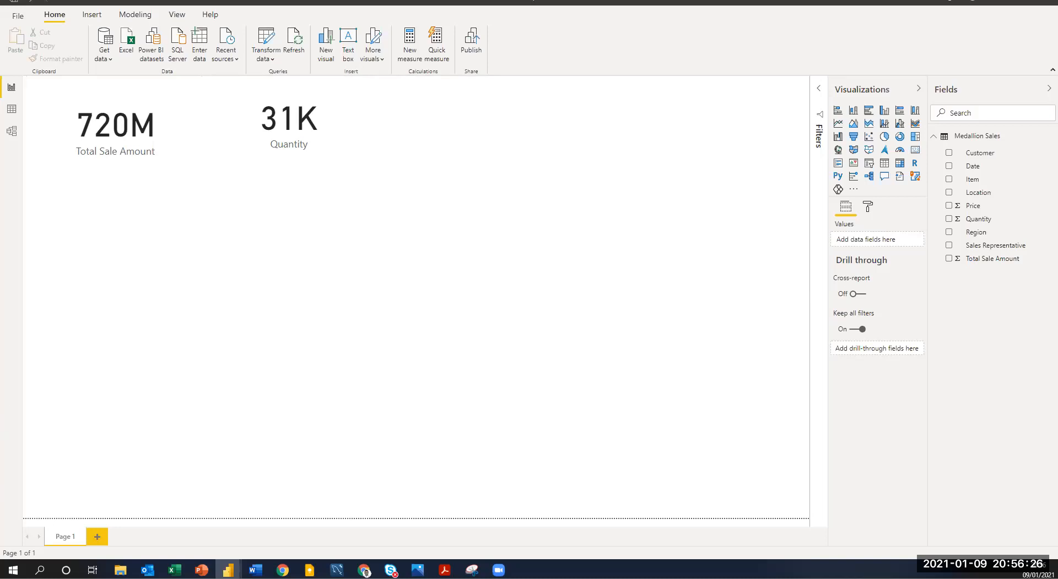
# Switch to the Medallion Sales data workbook in Excel, reread the Business Case questions and return to the Power BI report.
pyautogui.click(175, 571)
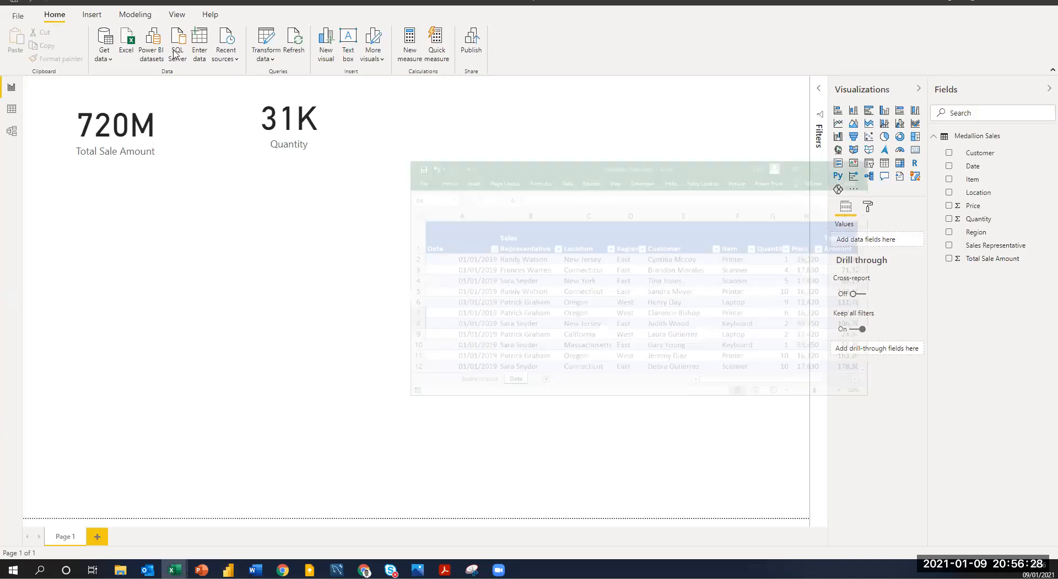
pyautogui.click(558, 336)
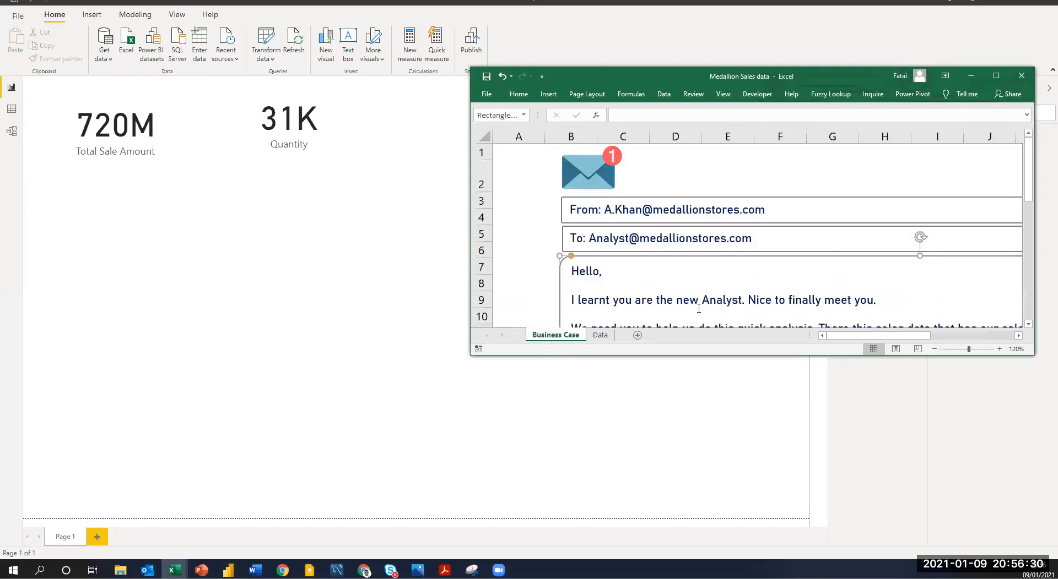
pyautogui.press('super+Up')
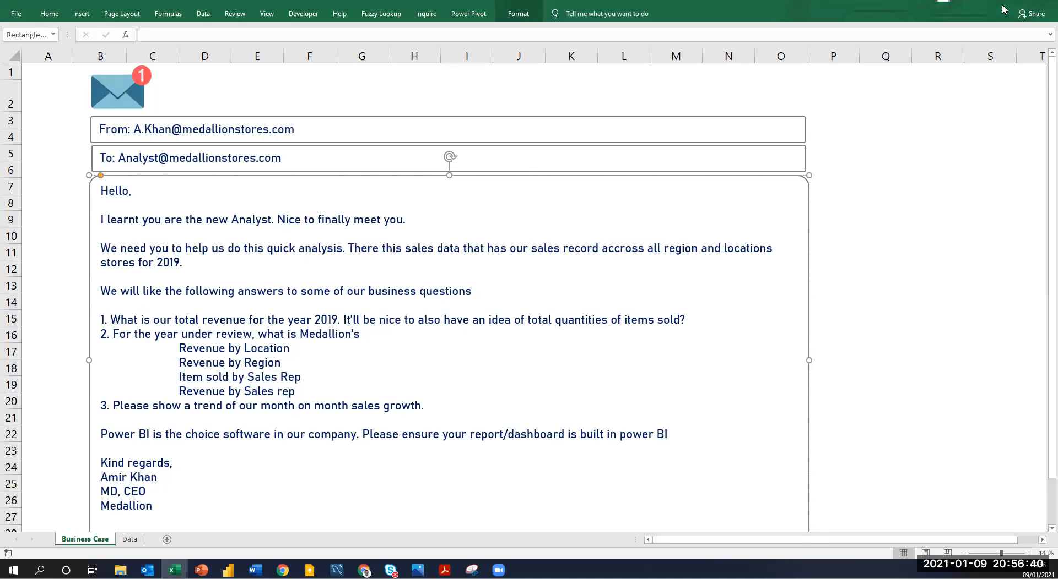
pyautogui.hotkey('alt', 'Tab')
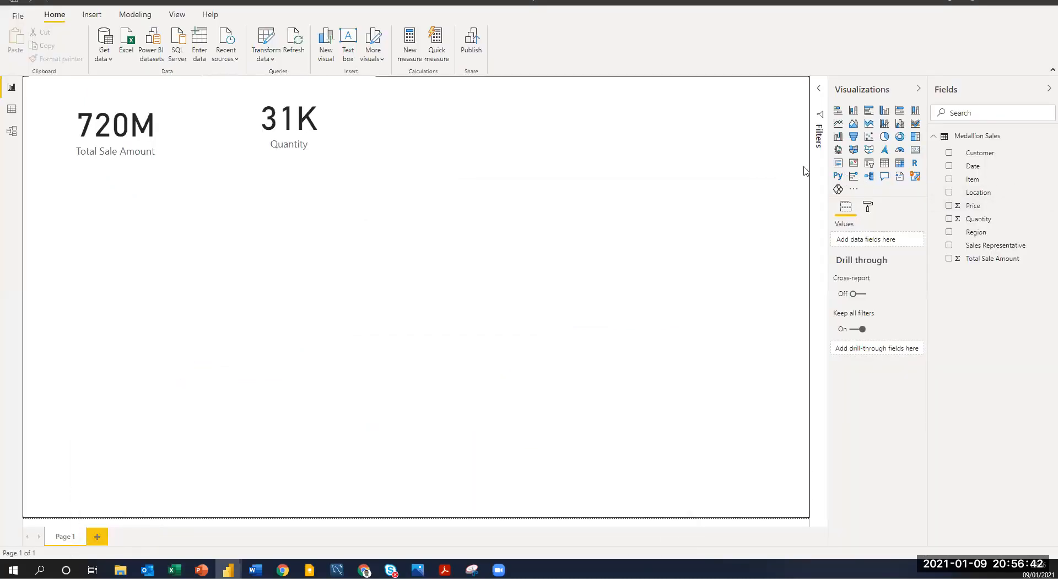
# Add an enlarged stacked bar chart below the cards with Sales Representative as axis and Total Sale Amount as values.
pyautogui.click(838, 112)
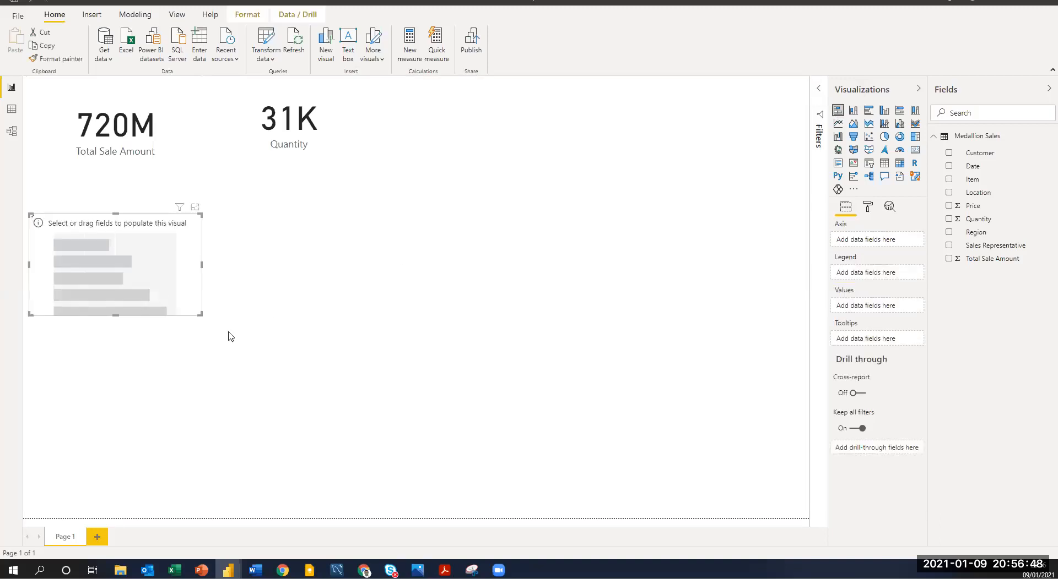
pyautogui.moveTo(200, 314); pyautogui.dragTo(252, 390)
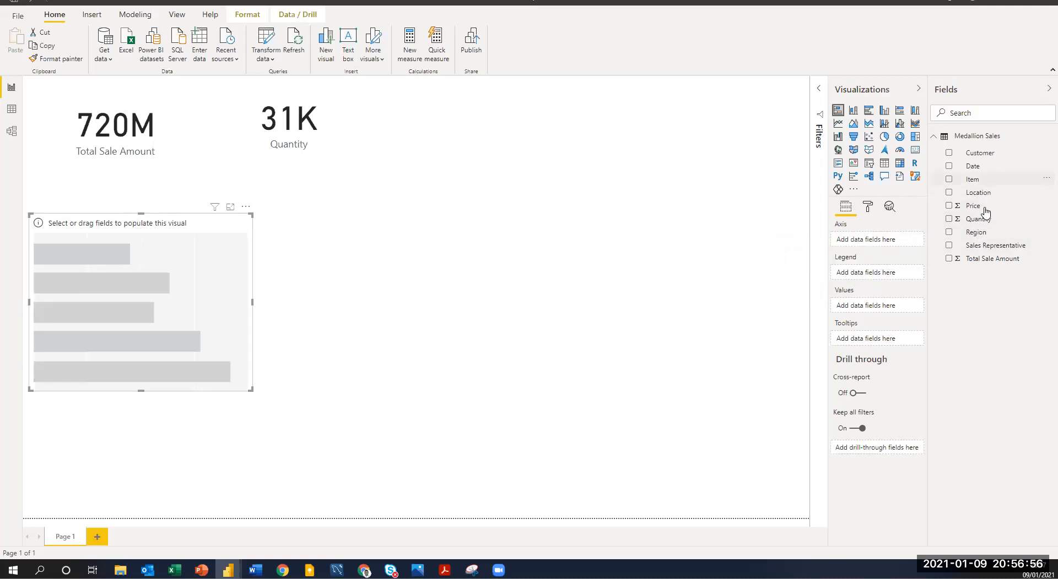
pyautogui.moveTo(975, 251); pyautogui.dragTo(875, 241)
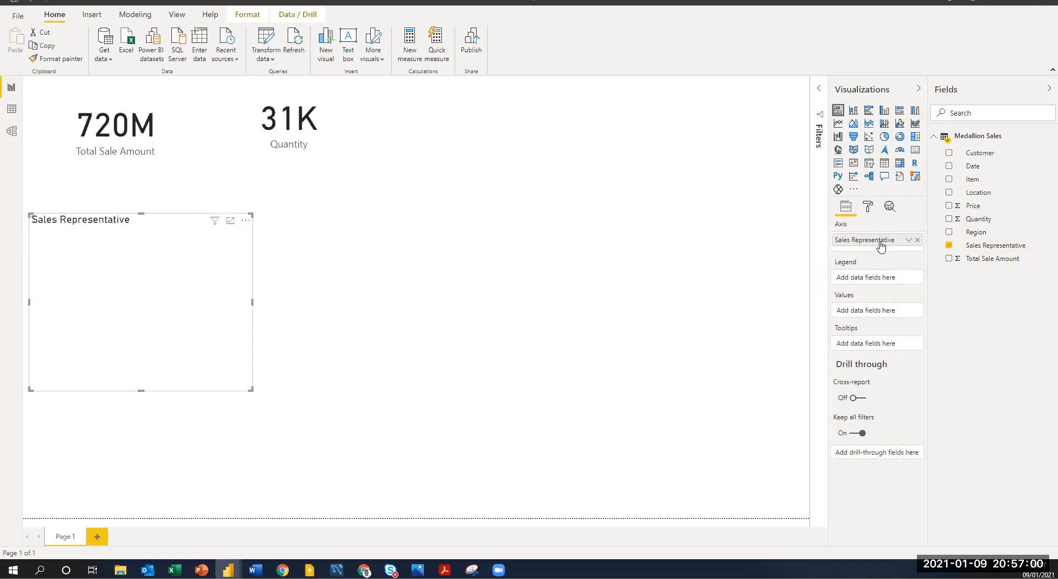
pyautogui.click(948, 259)
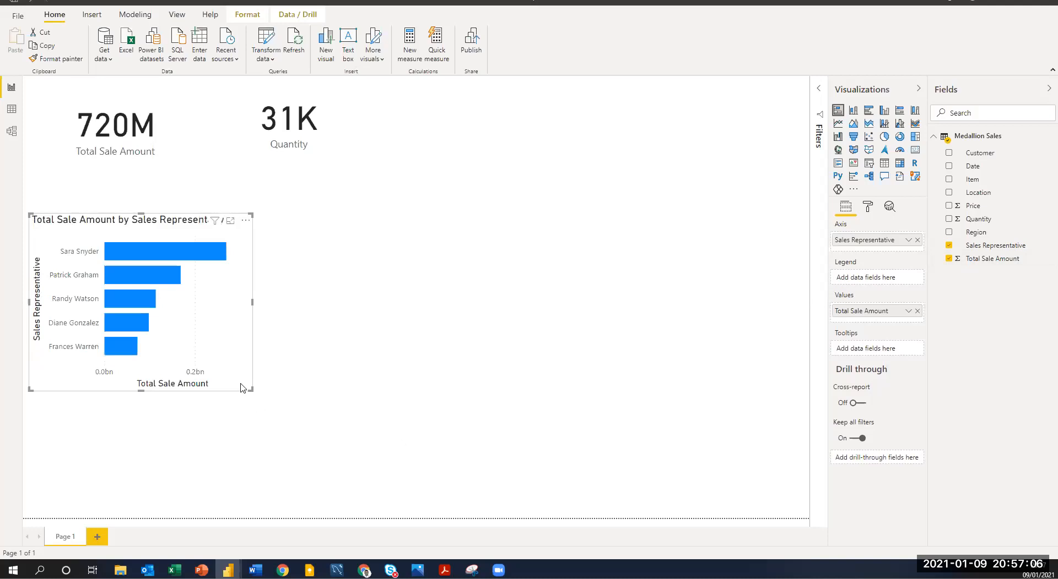
pyautogui.moveTo(297, 387); pyautogui.dragTo(306, 379)
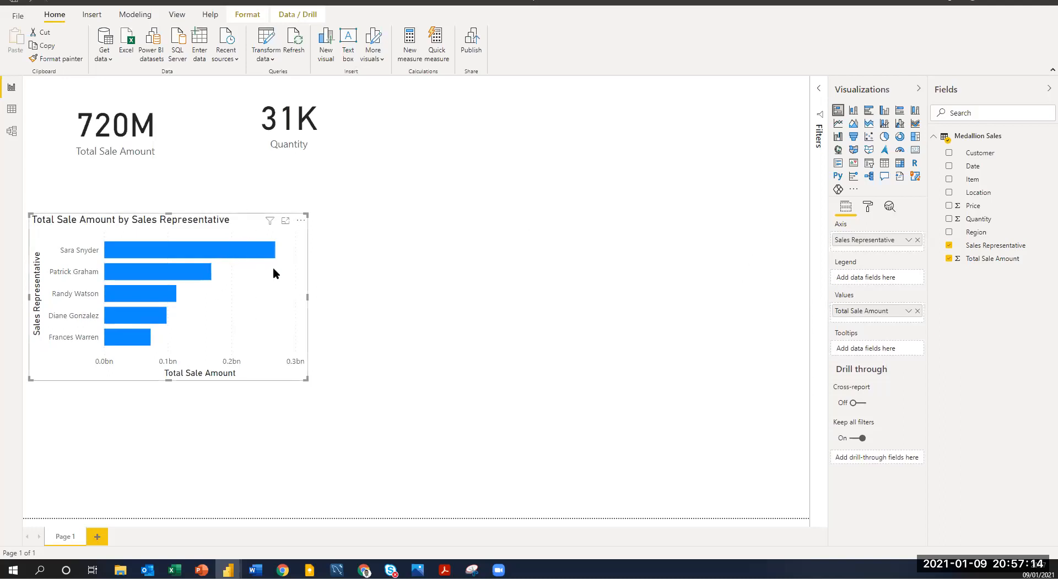
# Cross-filter the two cards by selecting each sales representative's bar in turn, and clear the selection.
pyautogui.click(247, 252)
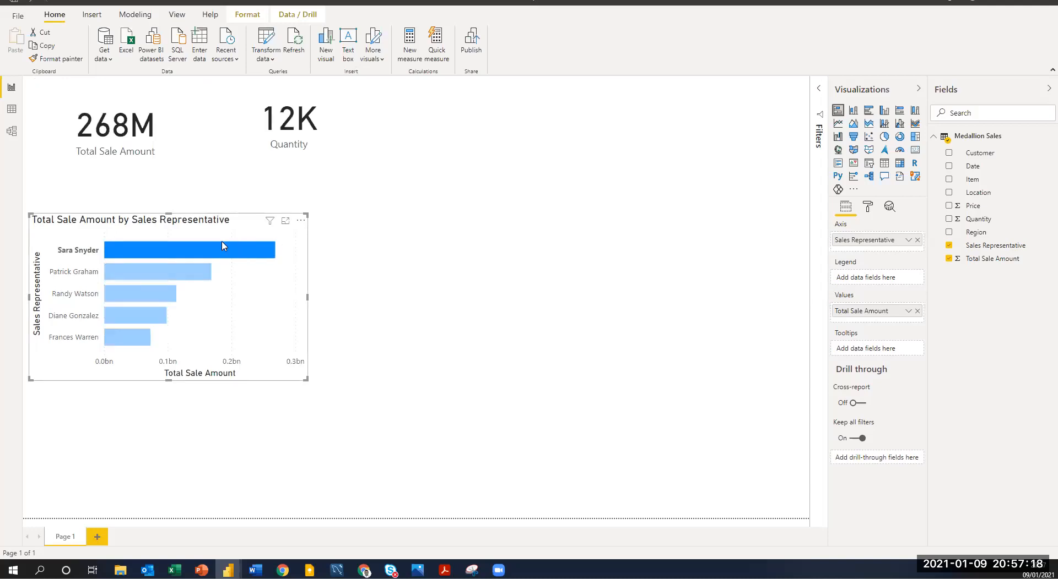
pyautogui.moveTo(224, 254)
pyautogui.click(136, 270)
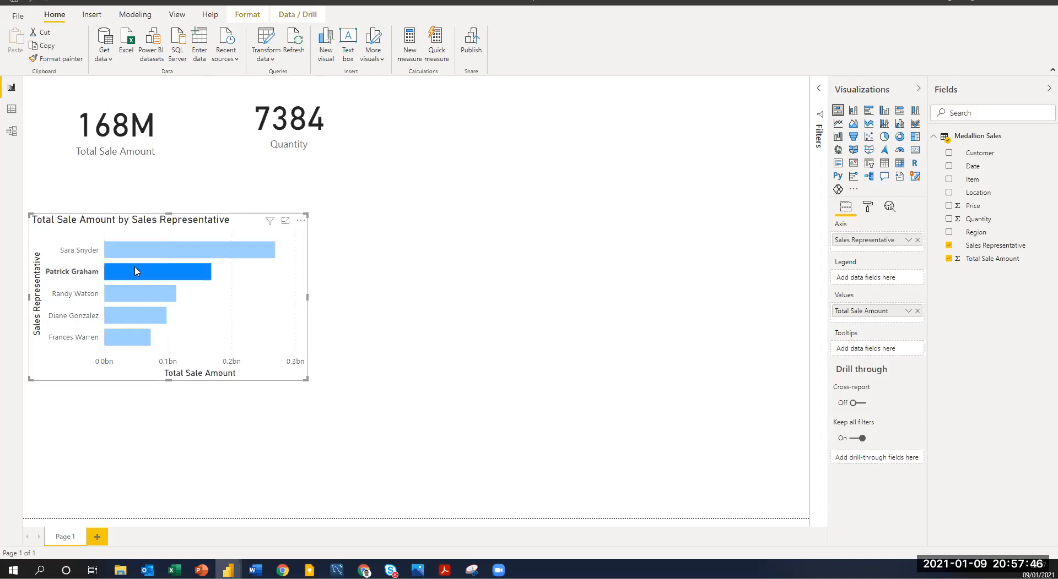
pyautogui.click(134, 299)
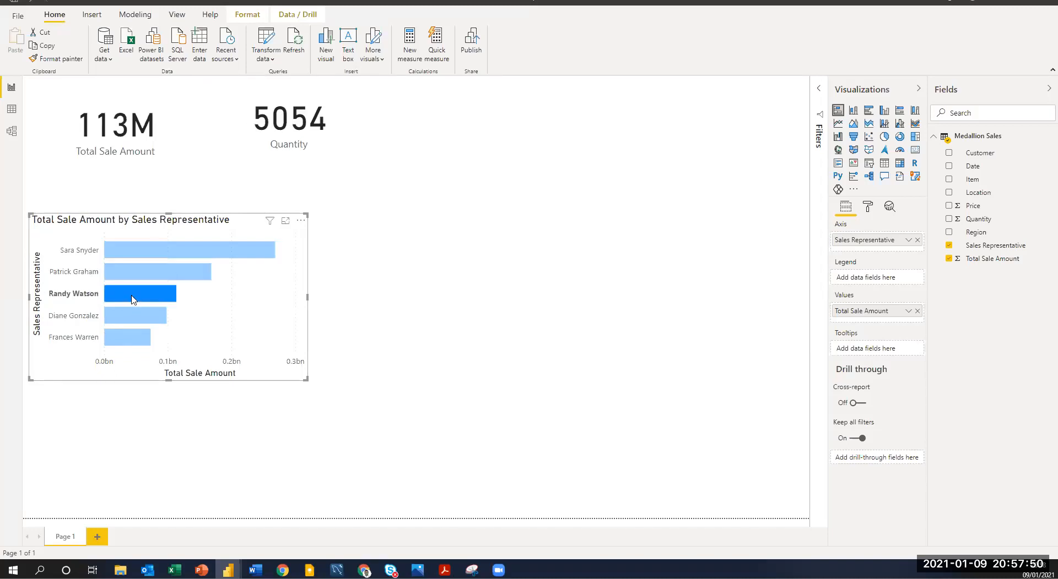
pyautogui.click(130, 315)
pyautogui.click(121, 340)
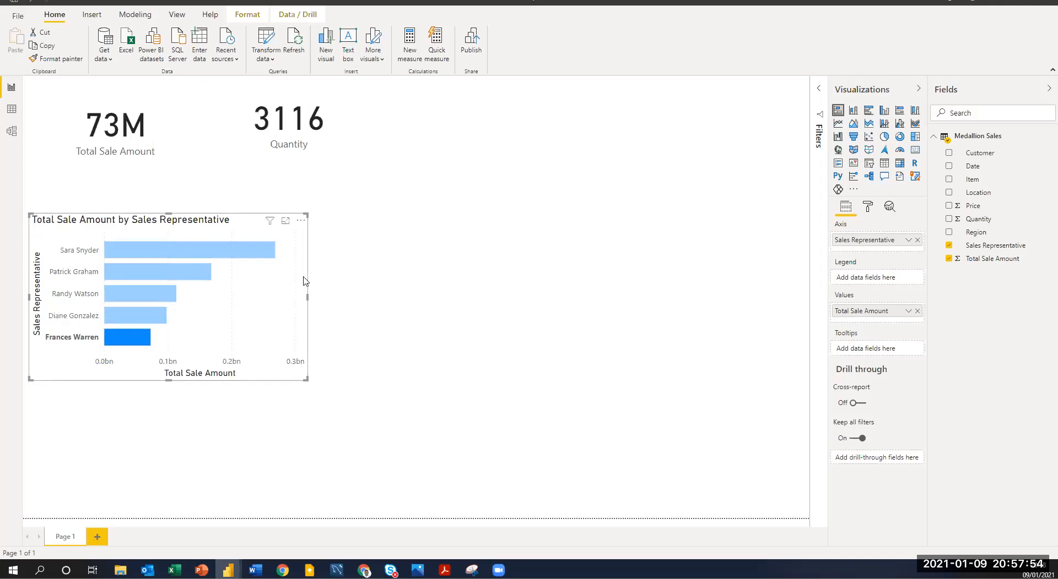
pyautogui.click(271, 223)
pyautogui.click(370, 322)
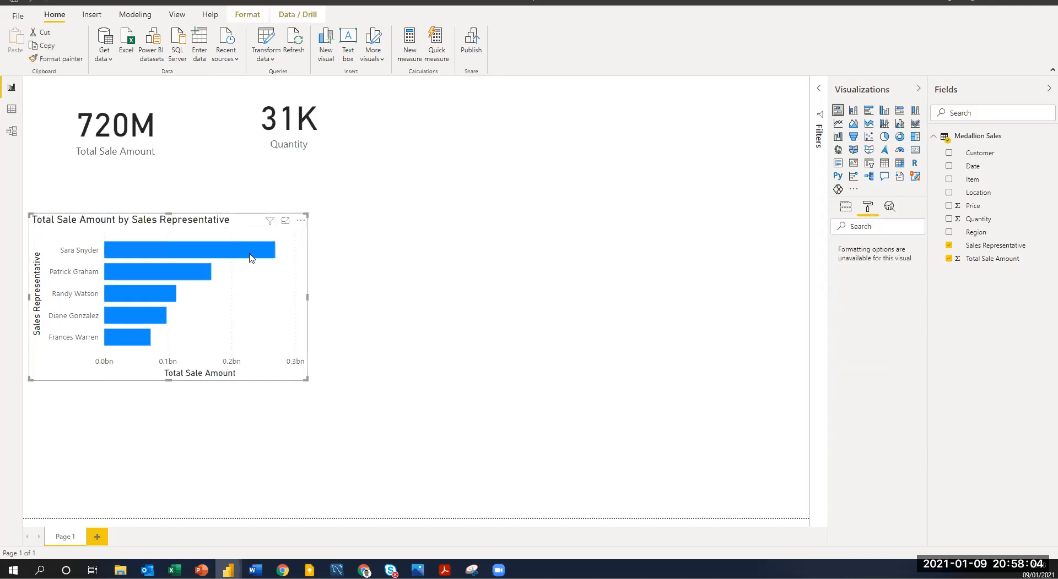
pyautogui.click(280, 256)
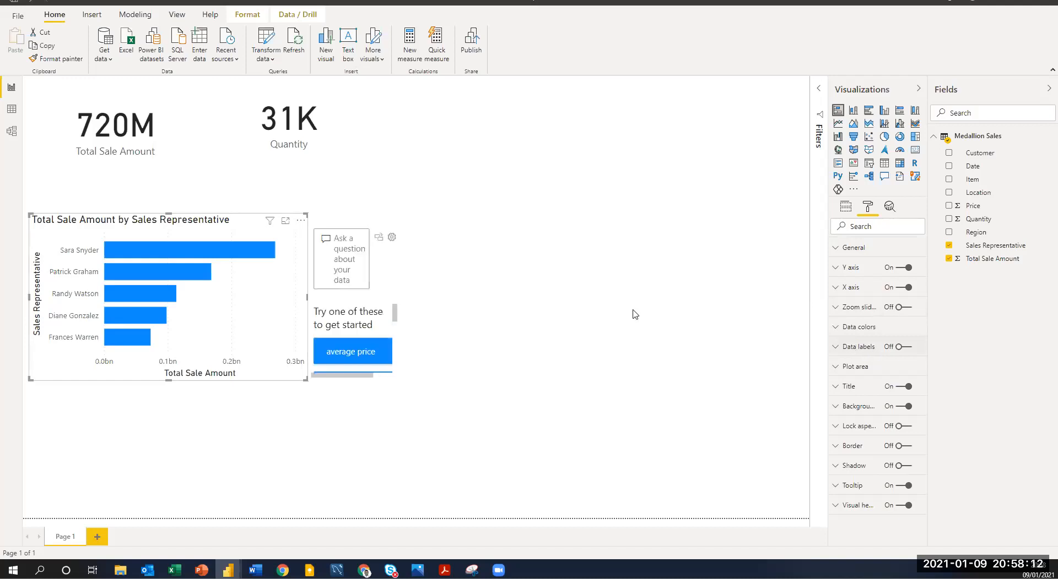
pyautogui.click(389, 277)
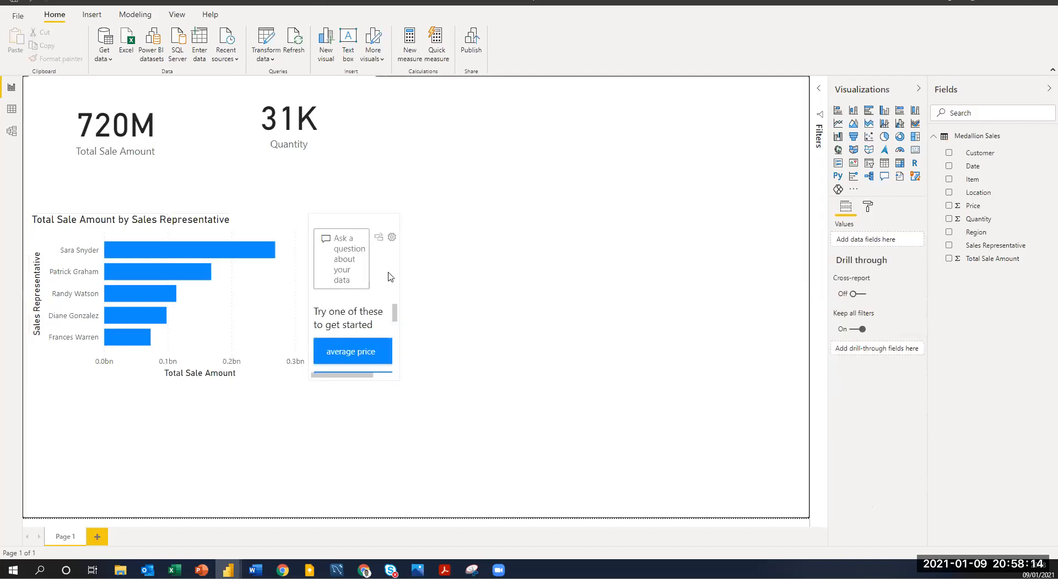
pyautogui.press('Delete')
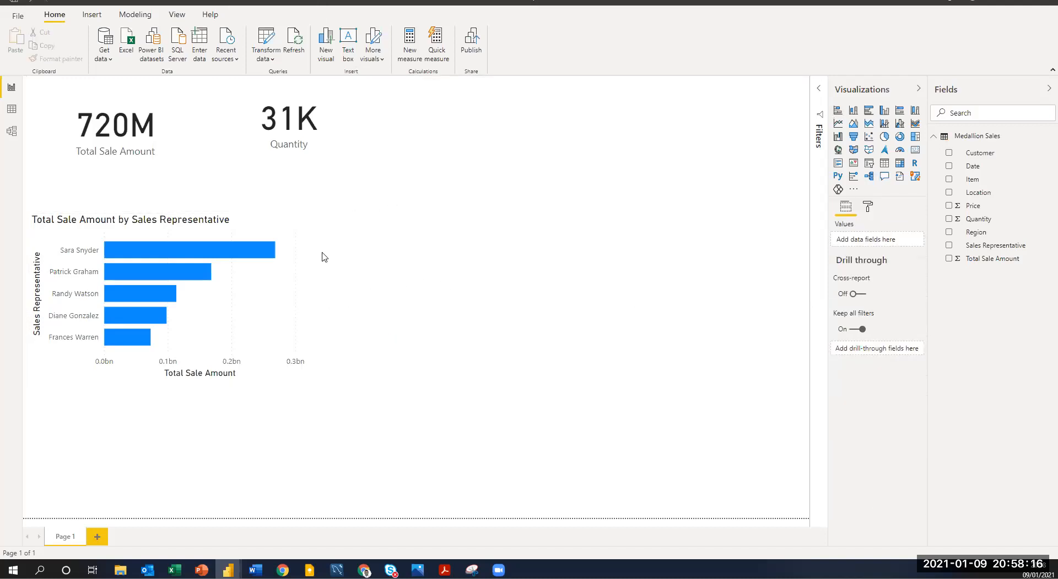
# View the Total Sale Amount by Sales Representative chart in focus mode, return to the report and turn on its data labels.
pyautogui.click(286, 222)
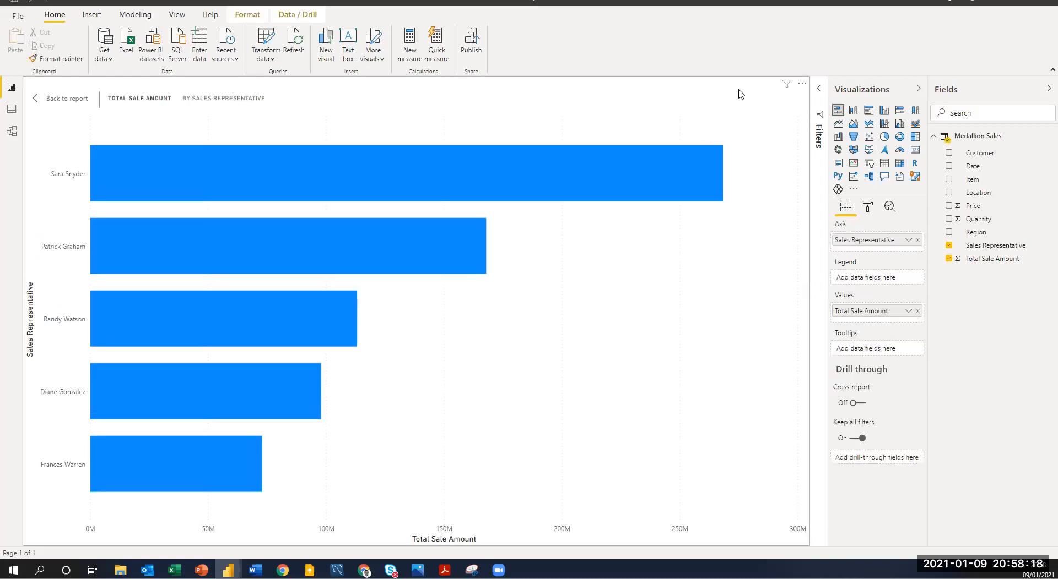
pyautogui.click(55, 99)
pyautogui.click(868, 209)
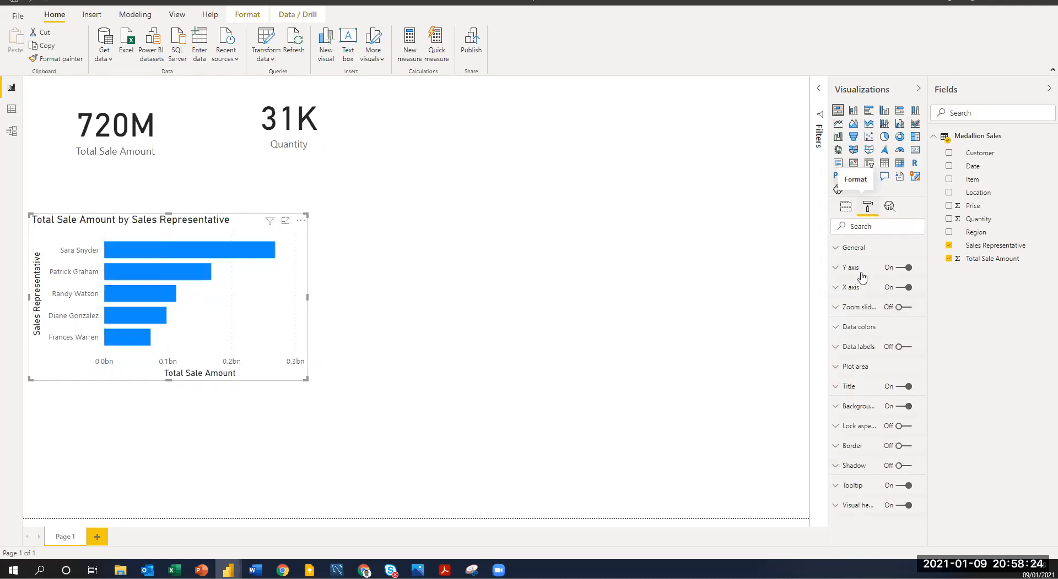
pyautogui.click(903, 347)
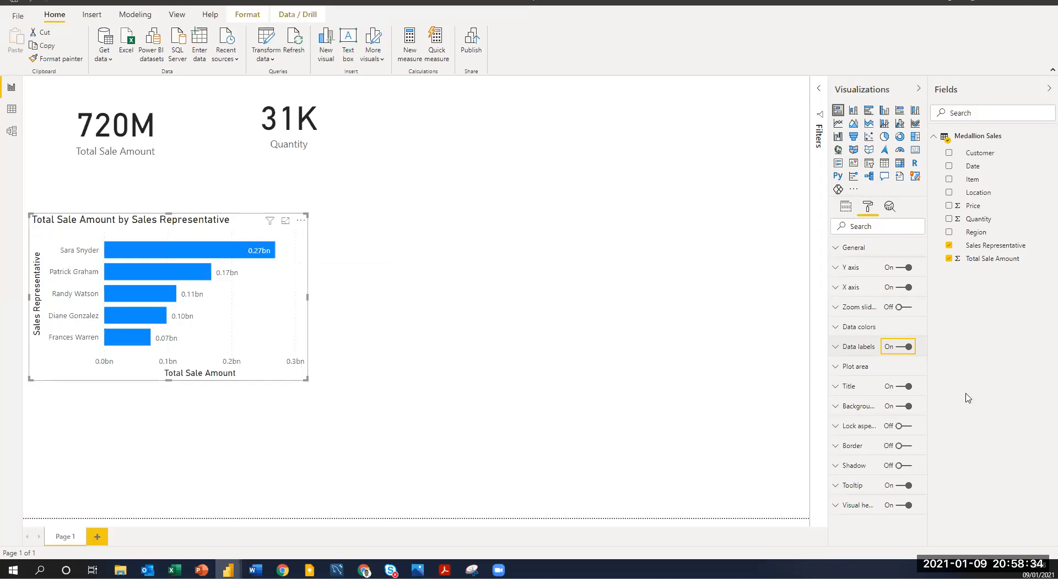
# Set the display units of the sales representative chart's data labels to Millions and deselect the chart.
pyautogui.click(837, 353)
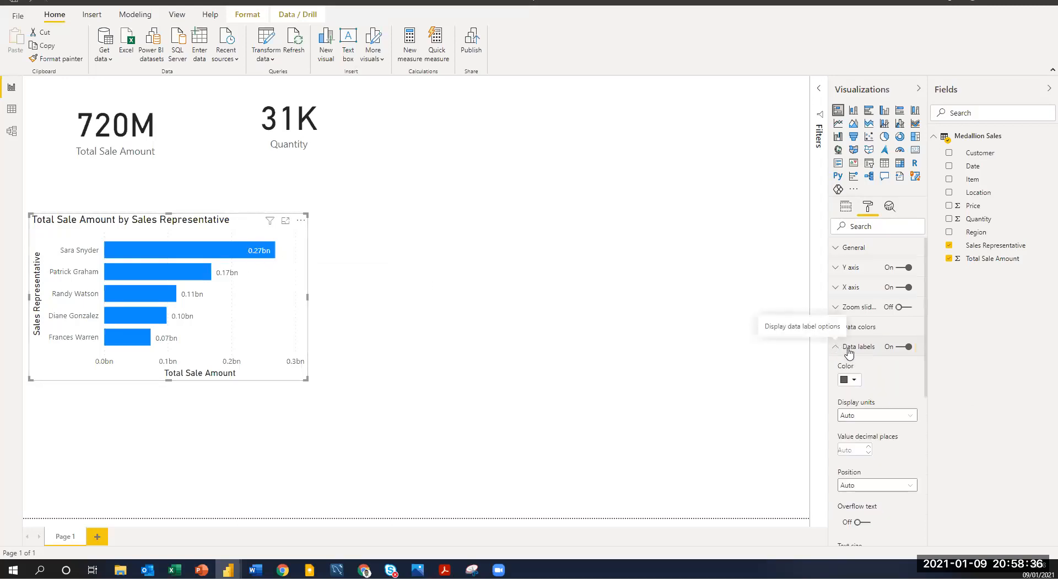
pyautogui.scroll(-1, 880, 372)
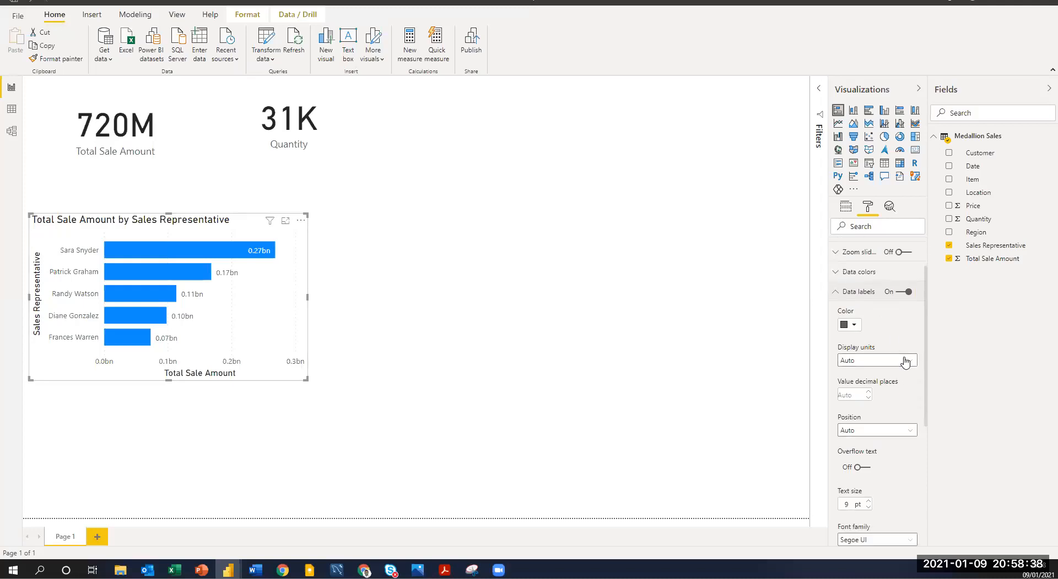
pyautogui.click(909, 361)
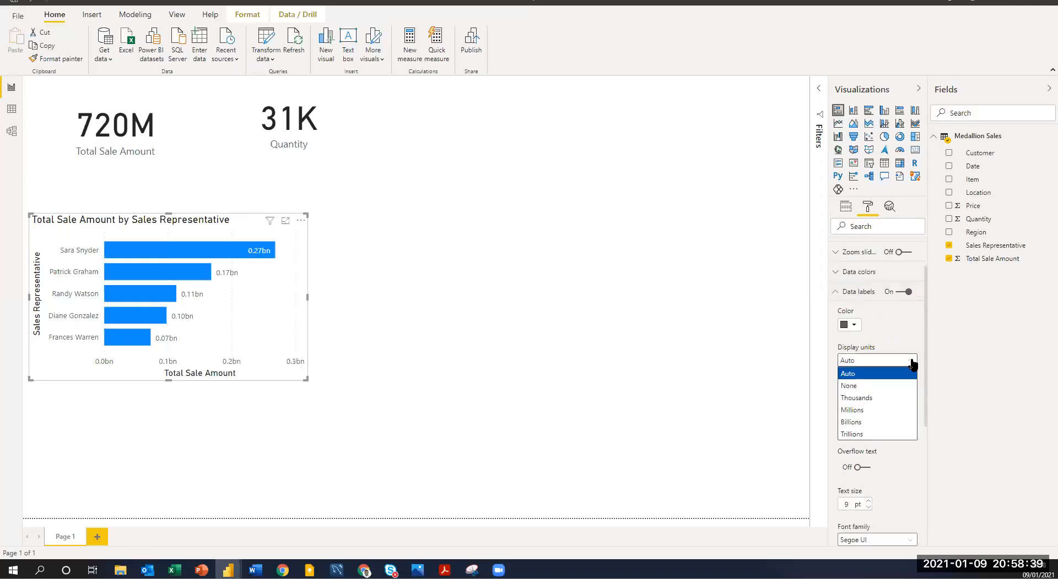
pyautogui.click(890, 411)
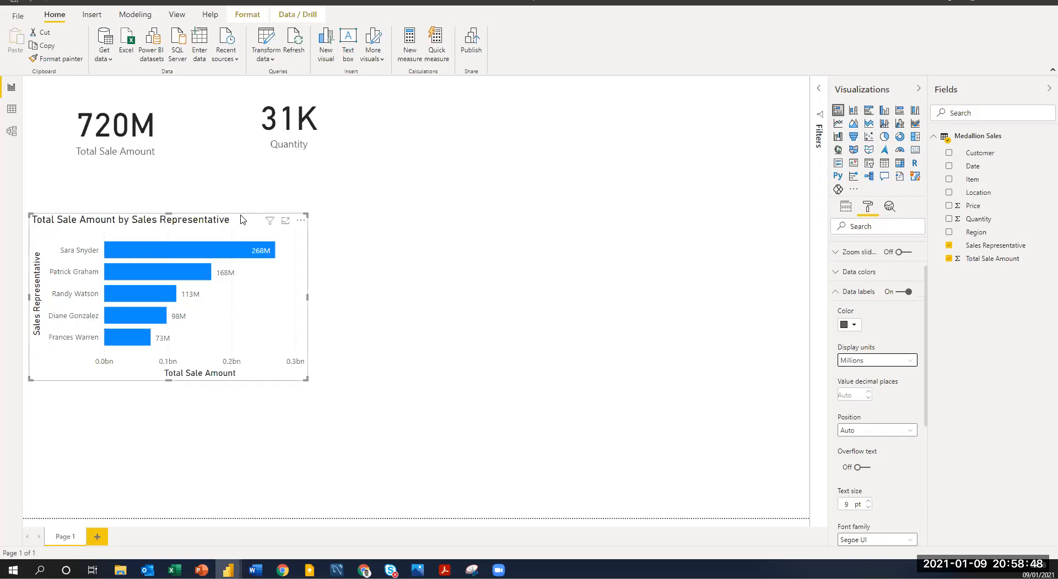
pyautogui.click(349, 279)
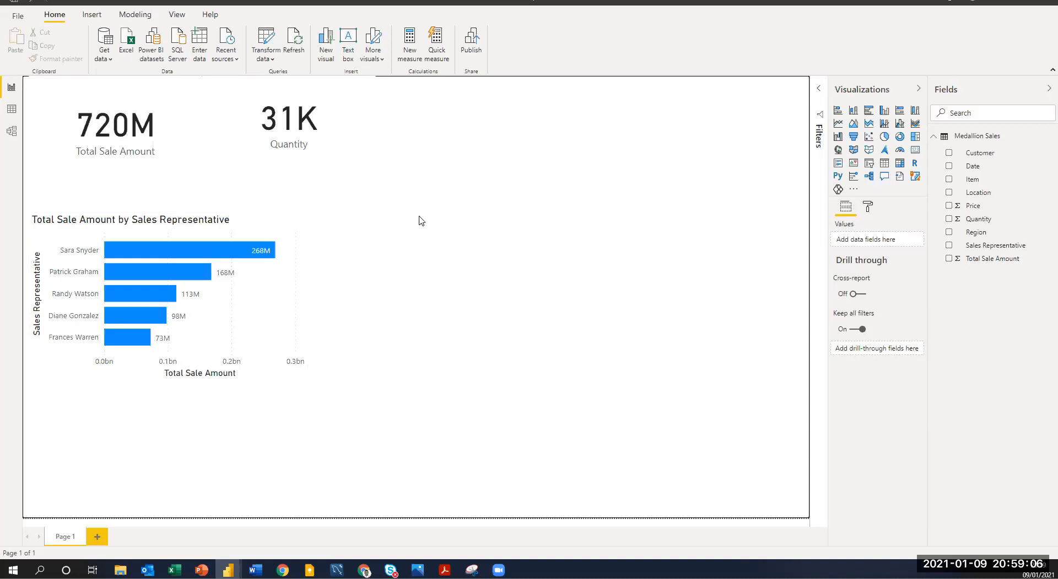
# Try a Q&A visual asking "total sales by location" beside the sales representative chart, and delete the visual.
pyautogui.doubleClick(430, 235)
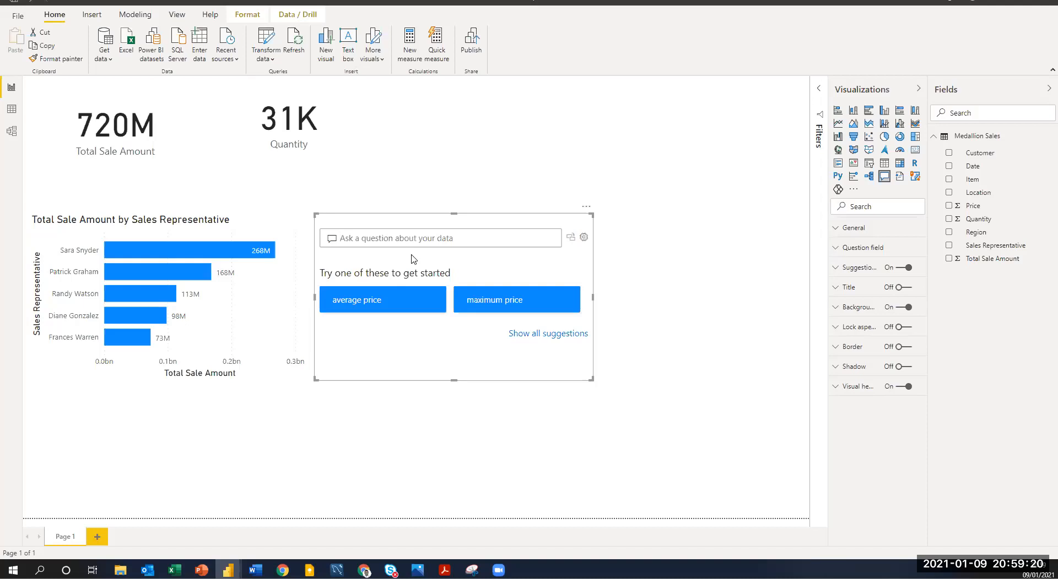
pyautogui.write('to')
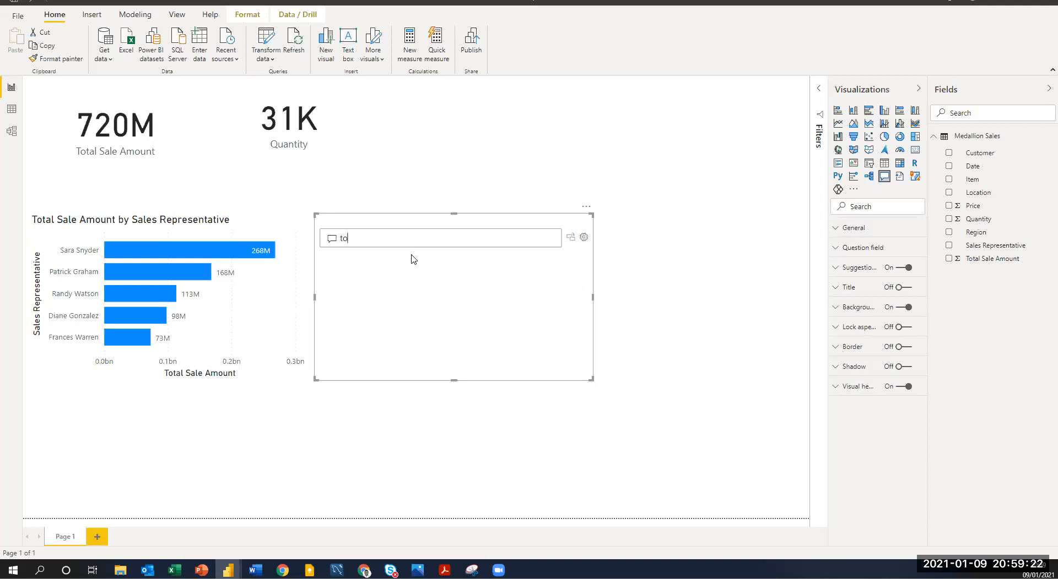
pyautogui.write('tal sales by location')
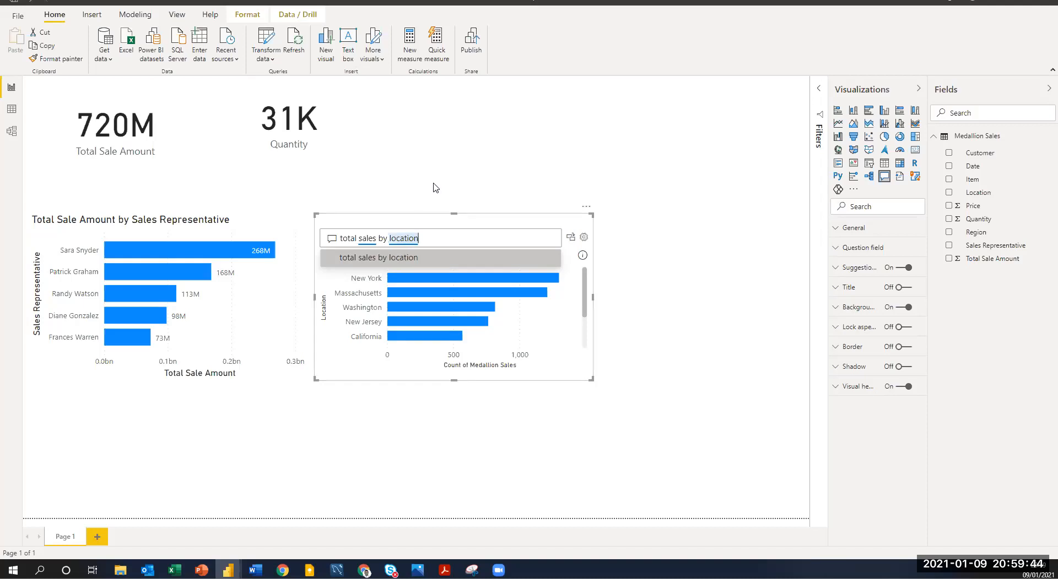
pyautogui.press('Return')
pyautogui.click(447, 199)
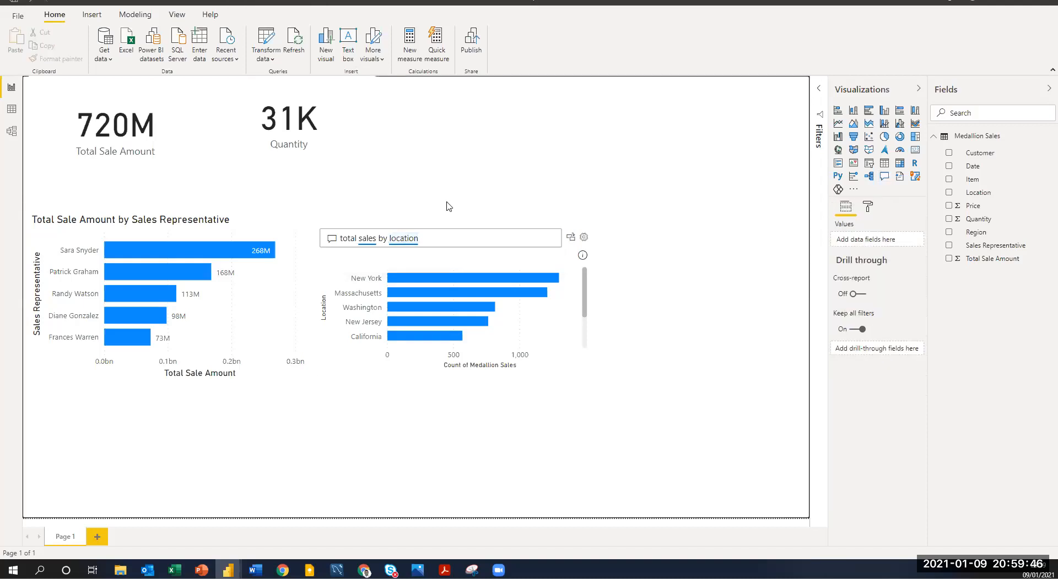
pyautogui.click(527, 228)
pyautogui.press('Delete')
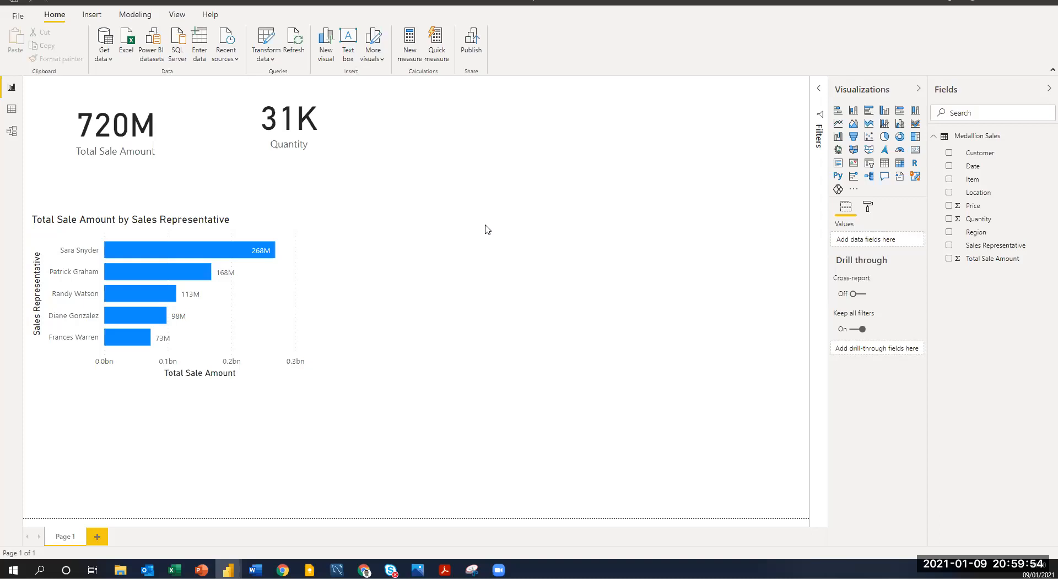
# Add a Q&A visual beside the sales representative chart and ask it "total sales by location".
pyautogui.click(885, 178)
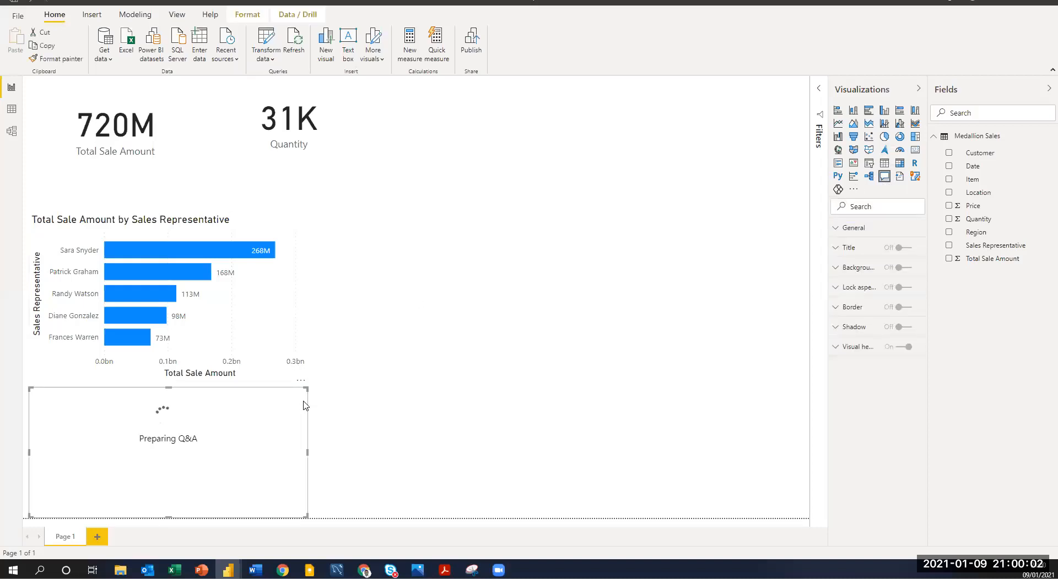
pyautogui.moveTo(263, 396); pyautogui.dragTo(557, 205)
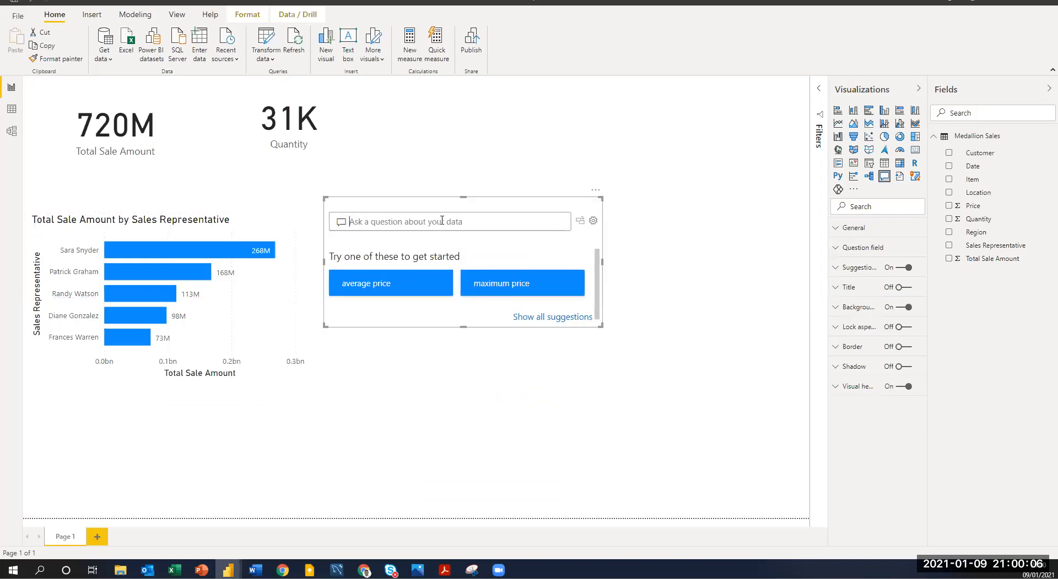
pyautogui.click(442, 221)
pyautogui.write('to')
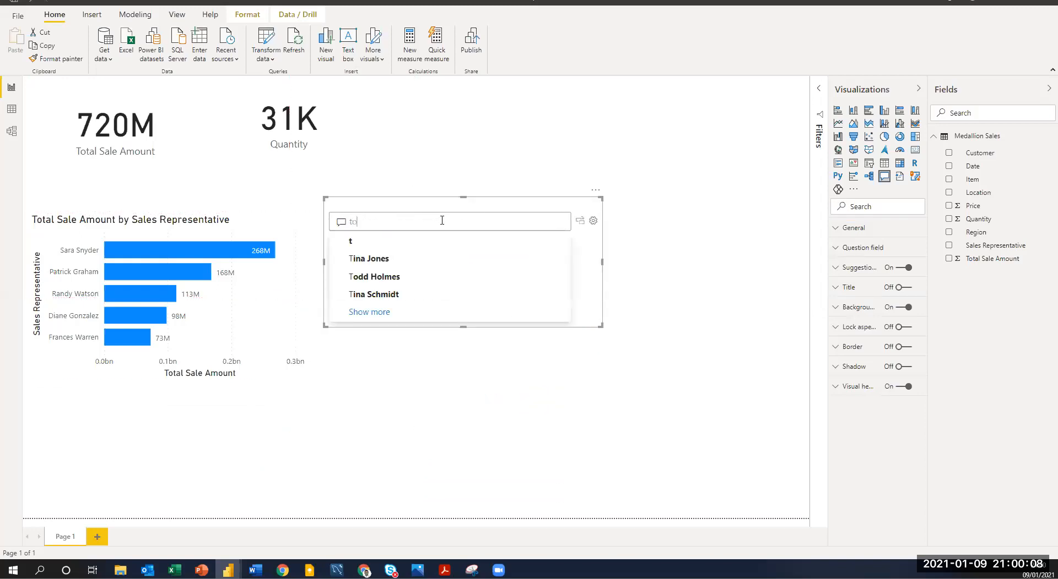
pyautogui.write('tal')
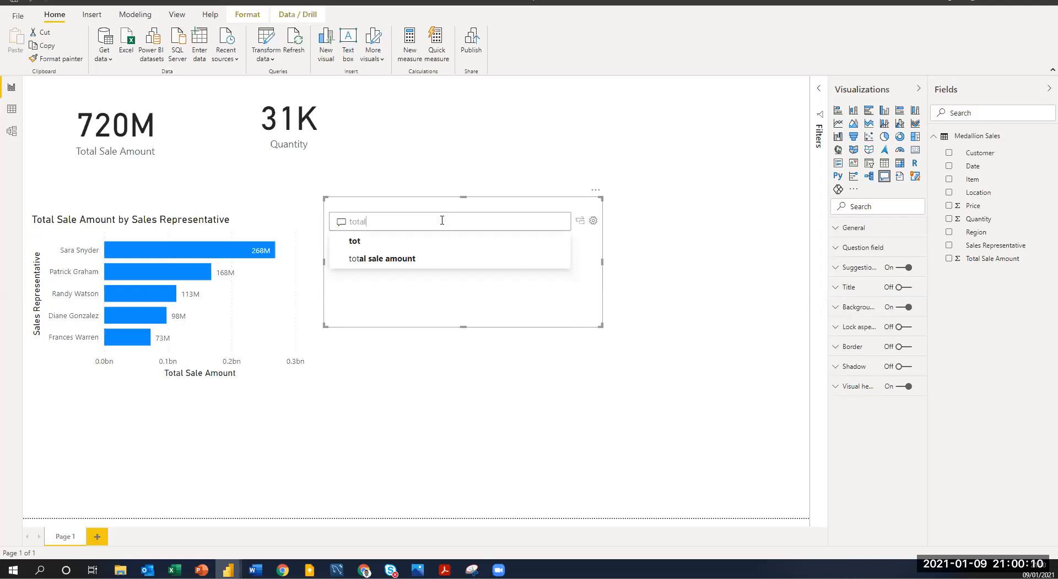
pyautogui.write(' sales ')
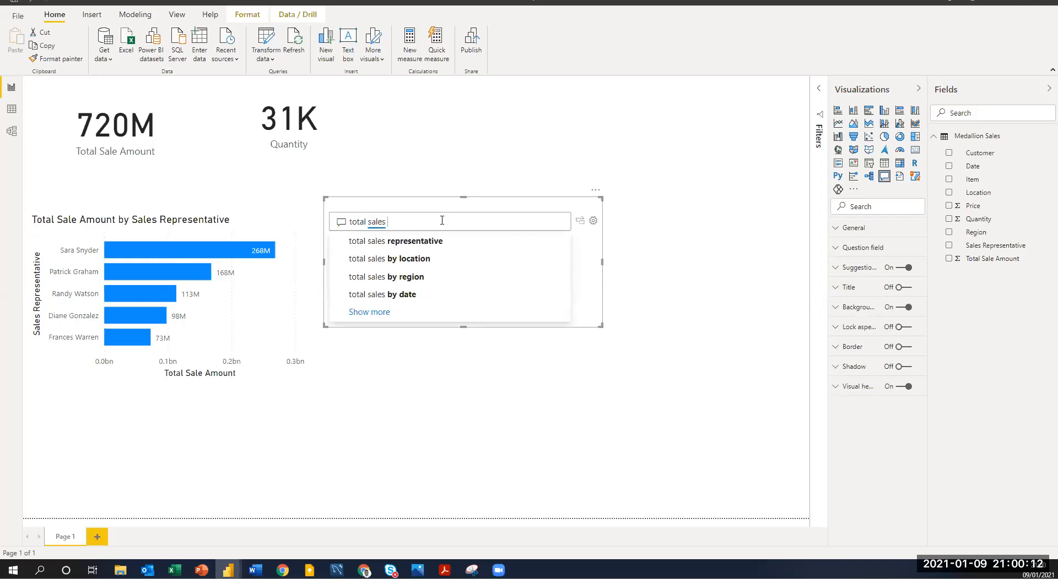
pyautogui.write('by location')
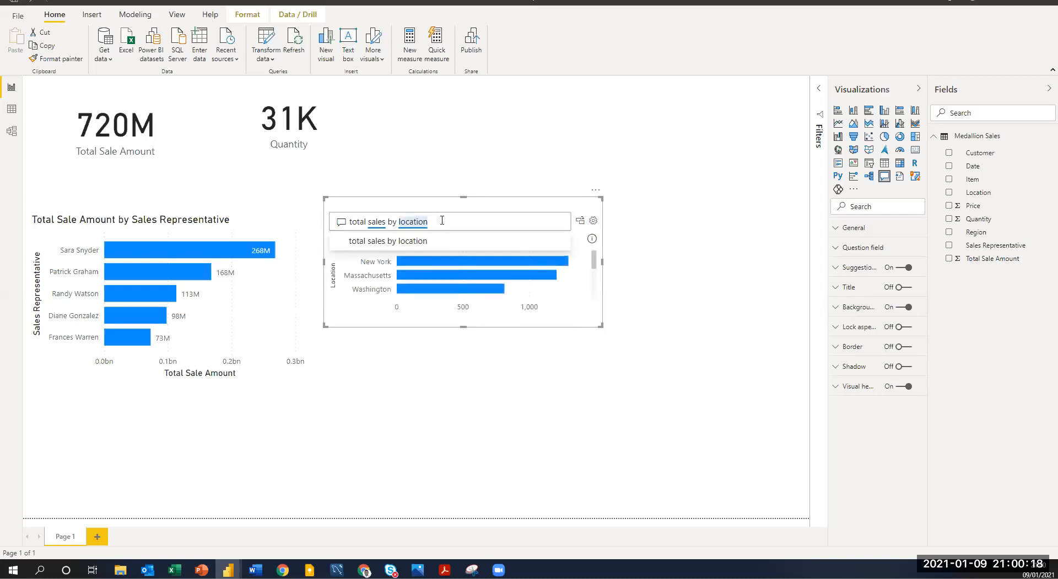
# Reword the Q&A question to "total sales amount by location" and enlarge the visual until all location bars fit.
pyautogui.press('BackSpace')
pyautogui.press('BackSpace')
pyautogui.press('BackSpace')
pyautogui.press('BackSpace')
pyautogui.press('BackSpace')
pyautogui.press('BackSpace')
pyautogui.press('BackSpace')
pyautogui.press('BackSpace')
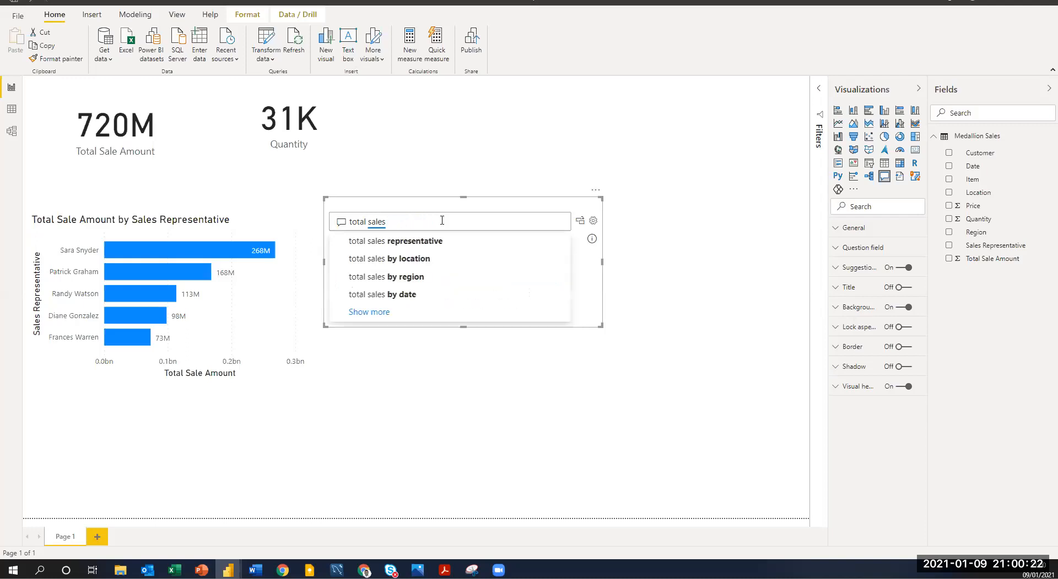
pyautogui.press('BackSpace')
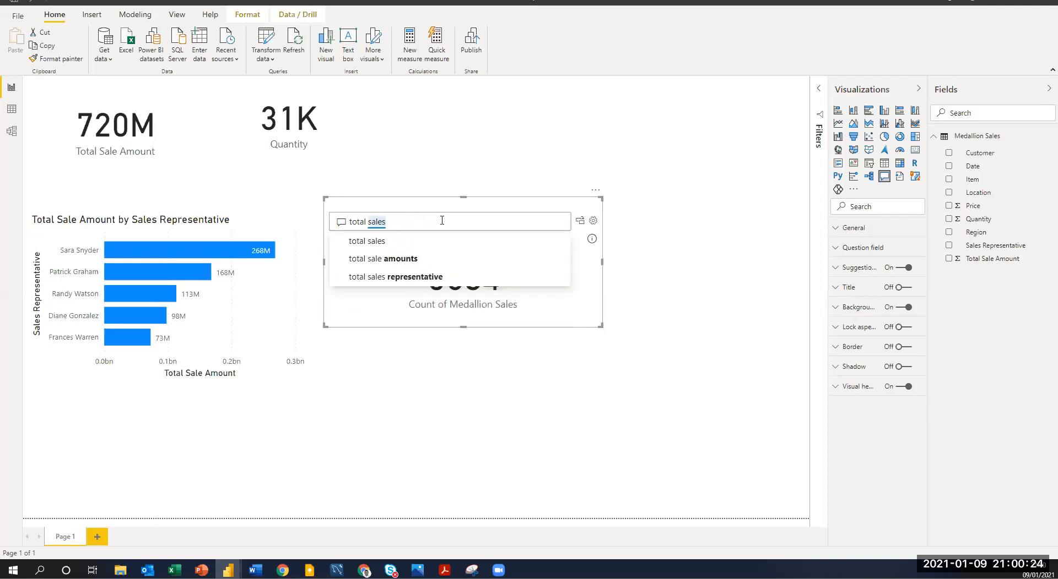
pyautogui.write('a')
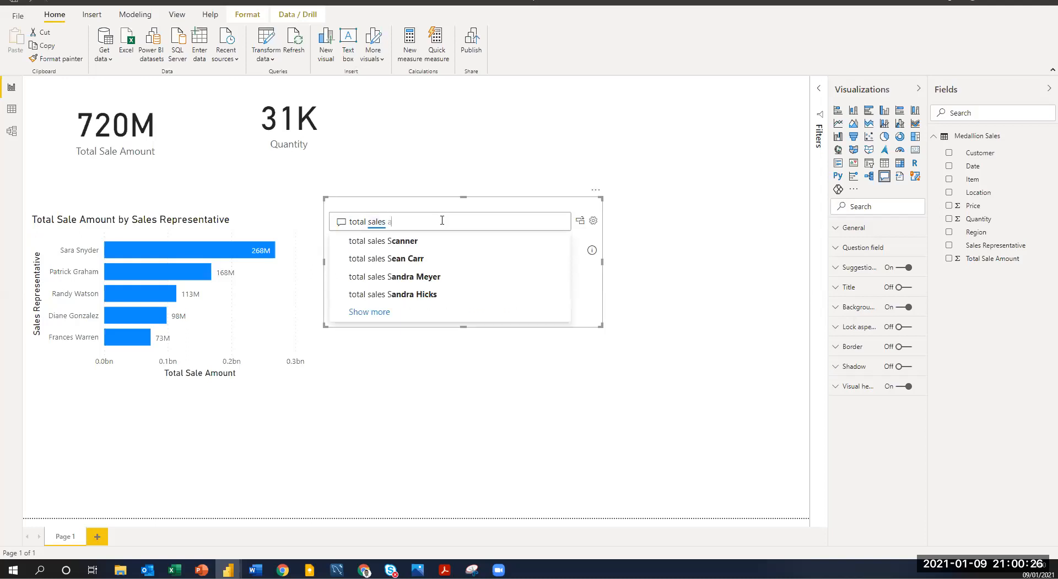
pyautogui.write('mount')
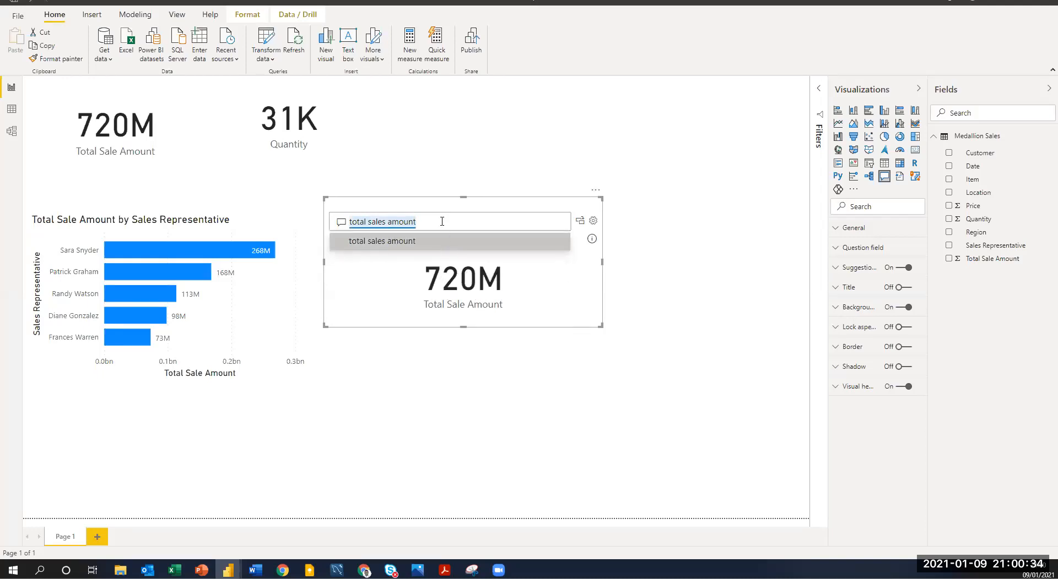
pyautogui.write('by')
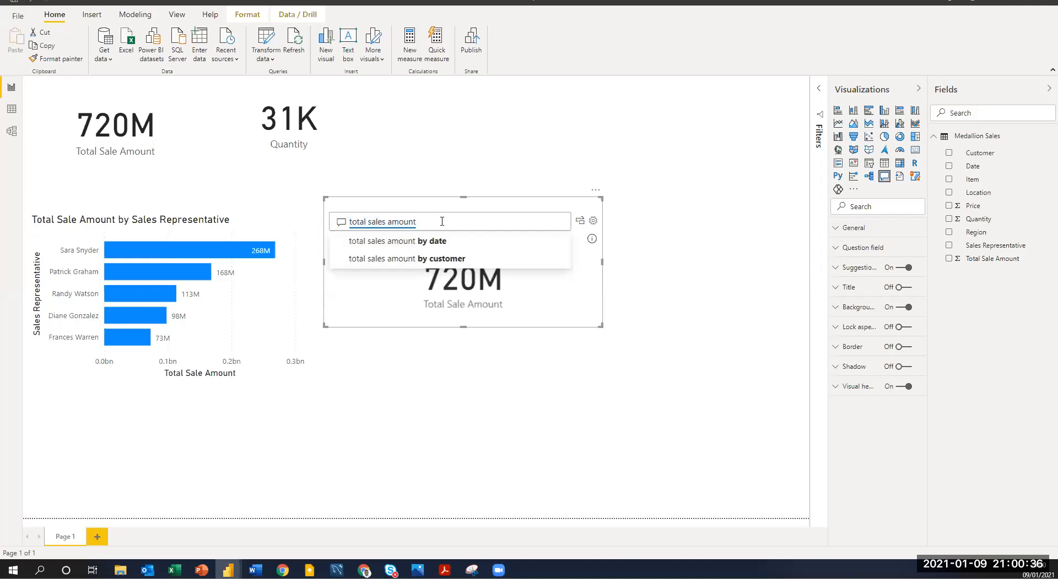
pyautogui.write(' location')
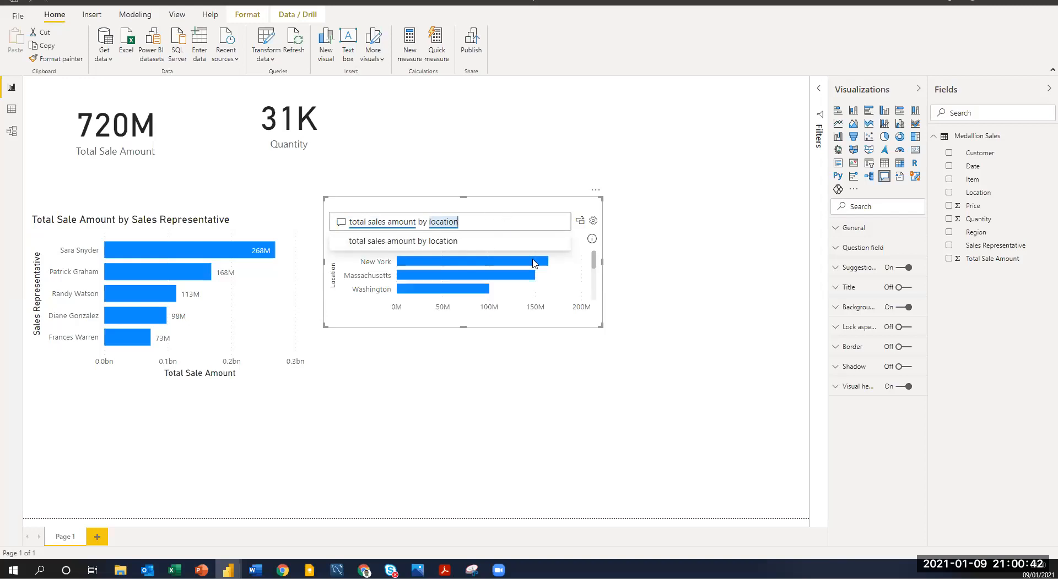
pyautogui.moveTo(600, 320); pyautogui.dragTo(645, 390)
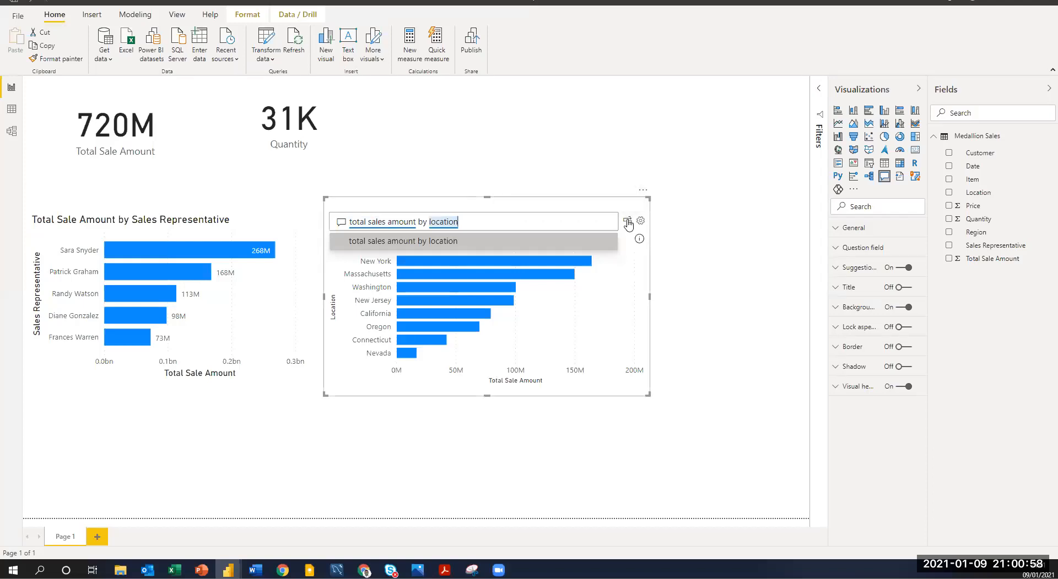
# Convert the Q&A result into a standard bar chart and turn on its data labels.
pyautogui.click(628, 223)
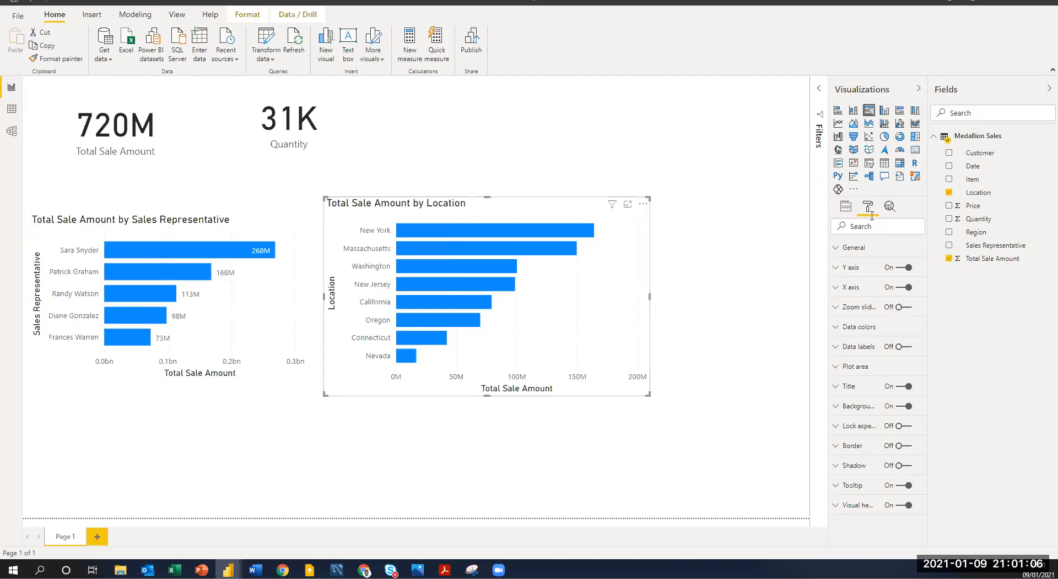
pyautogui.click(907, 348)
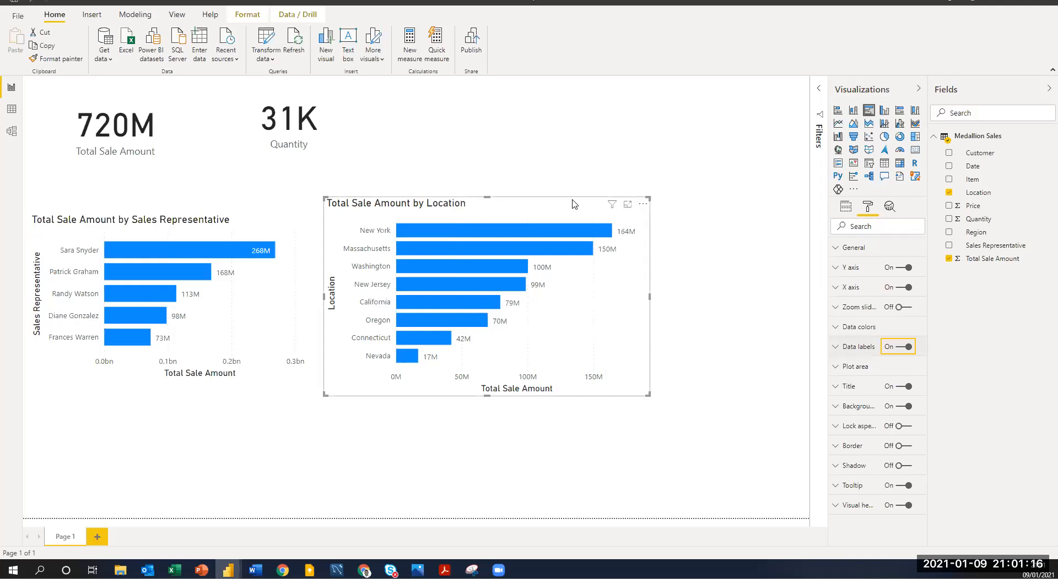
pyautogui.click(679, 215)
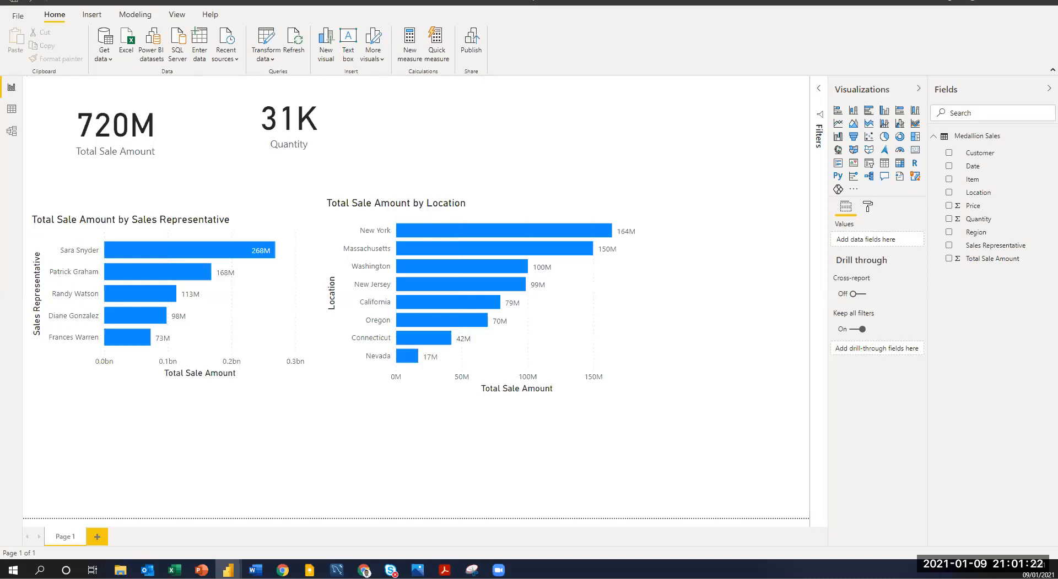
# Switch to the Excel workbook, check the remaining Business Case questions and return to the Power BI report.
pyautogui.hotkey('alt', 'Tab')
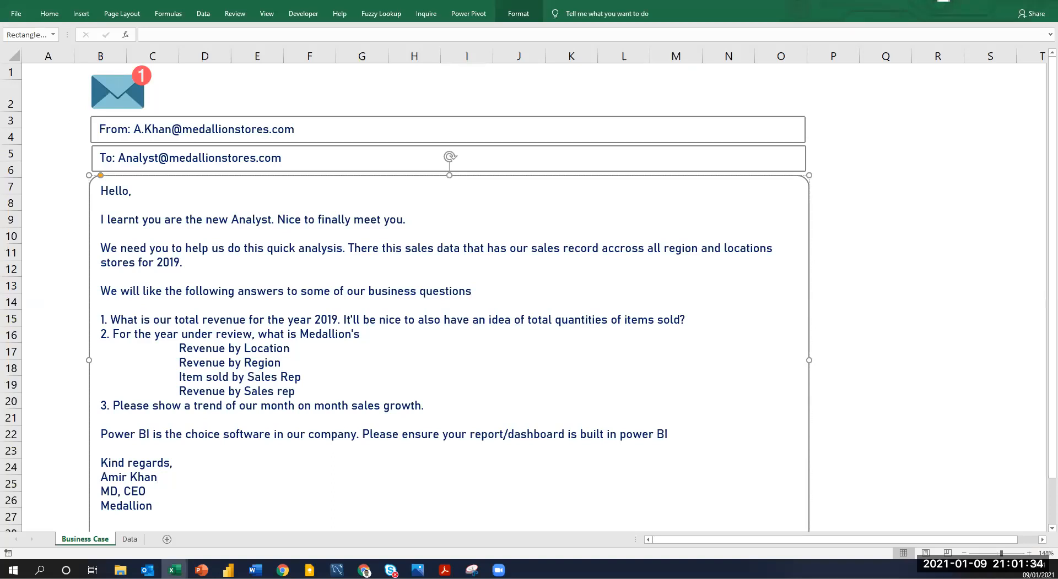
pyautogui.hotkey('alt', 'Tab')
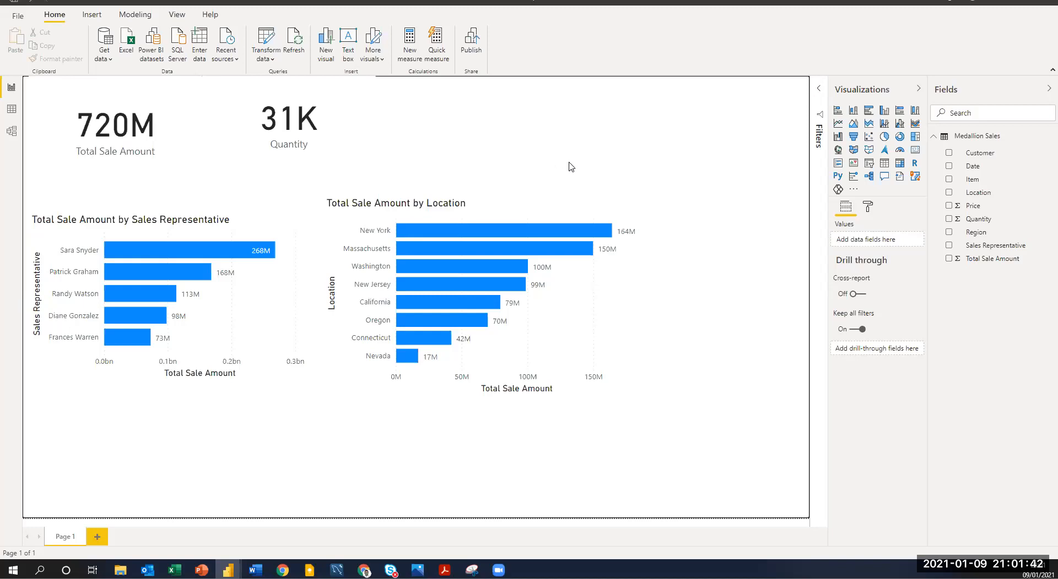
# Add a Q&A visual above the location chart and start its question with "total sales by".
pyautogui.doubleClick(570, 159)
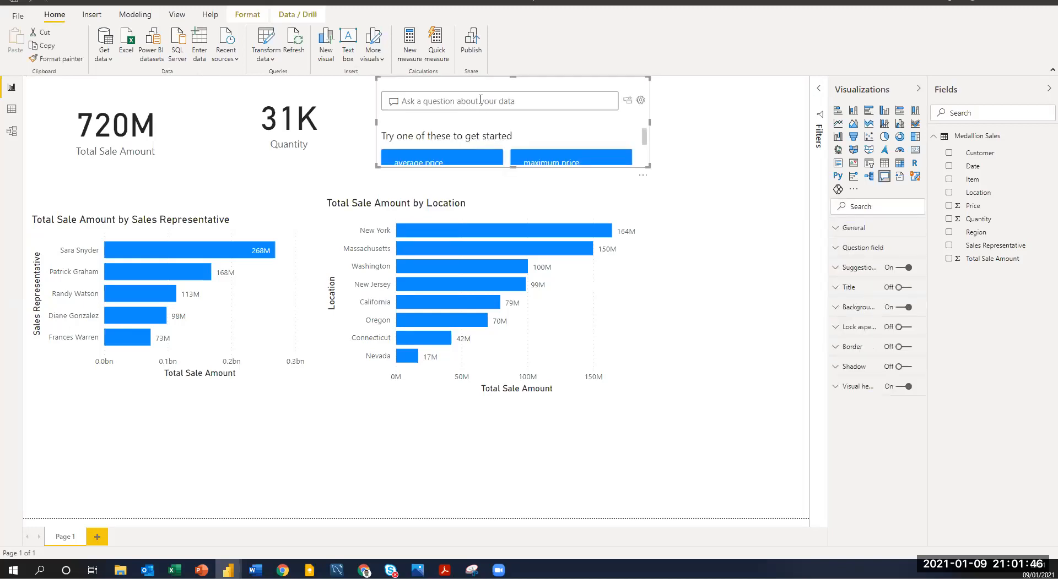
pyautogui.write('tot')
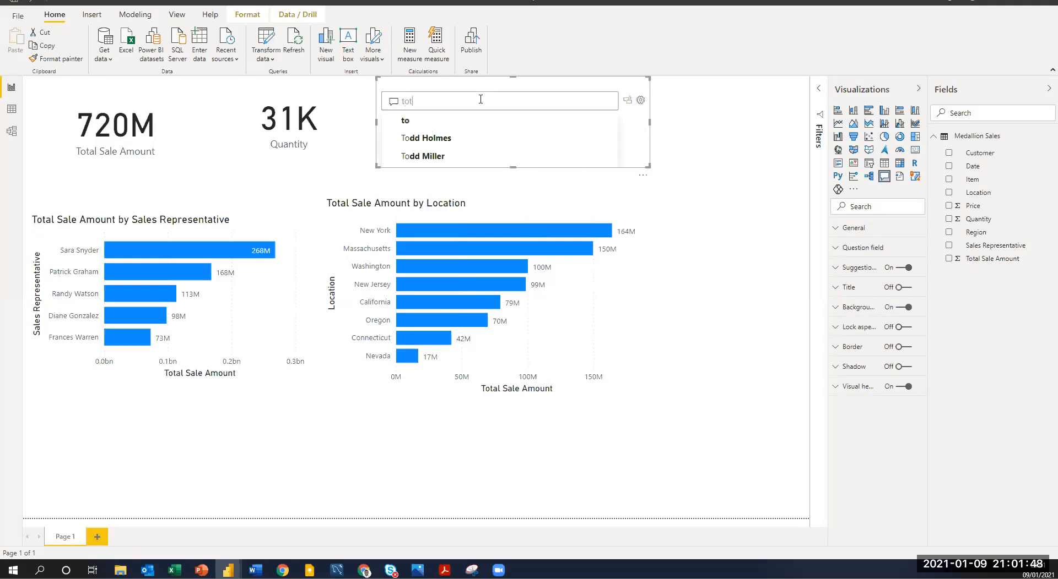
pyautogui.write('a')
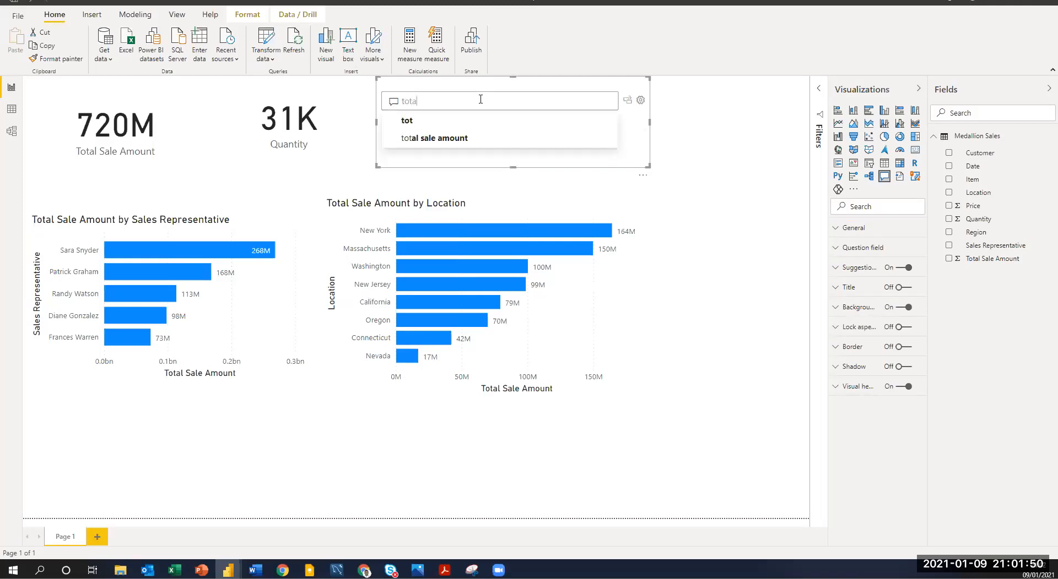
pyautogui.write('l sales')
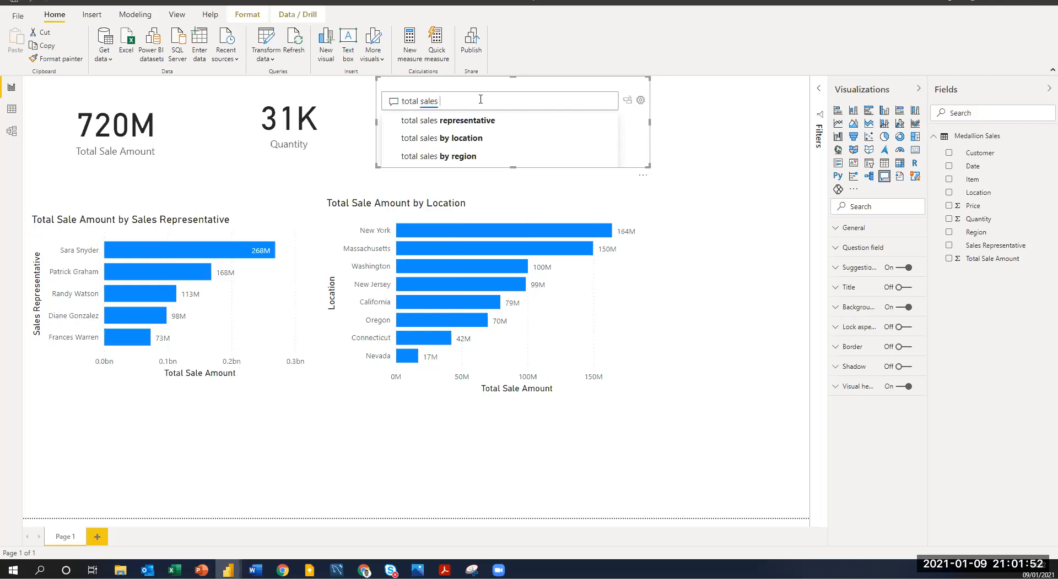
pyautogui.write(' by egon')
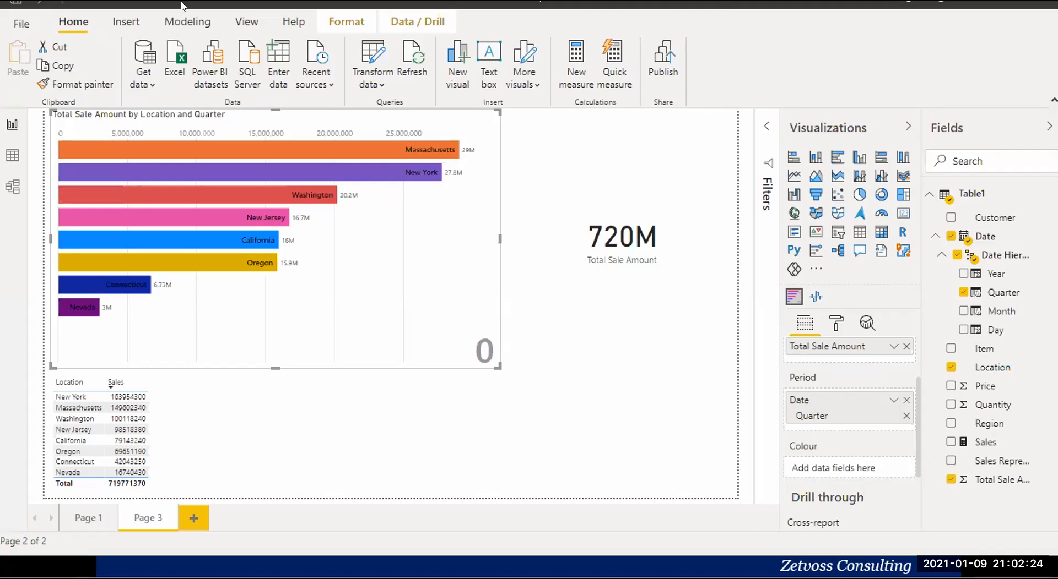
# Switch from the other Power BI report back to the untitled Medallion report and maximize its window.
pyautogui.press('super+Left')
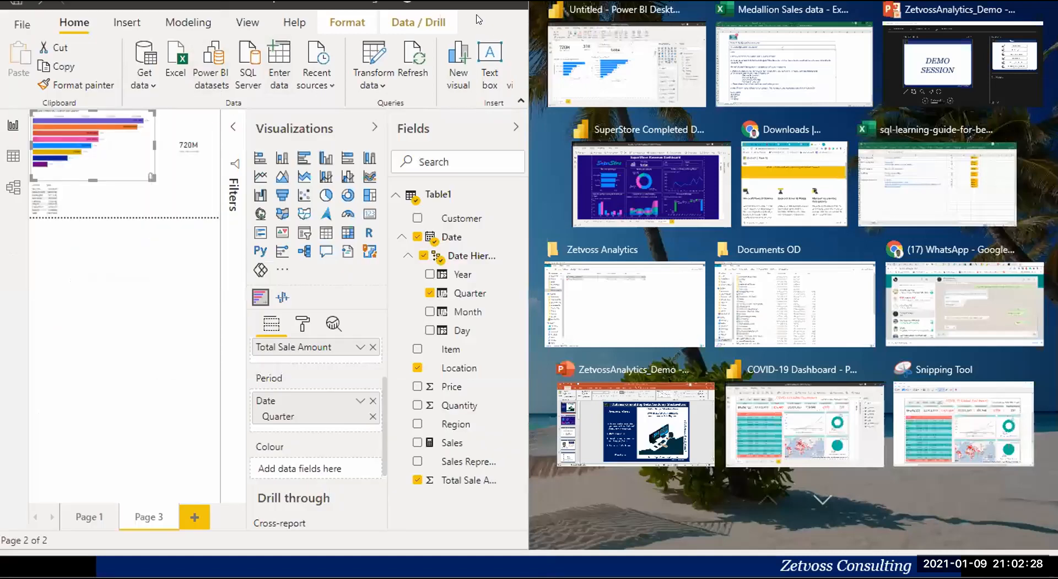
pyautogui.click(626, 63)
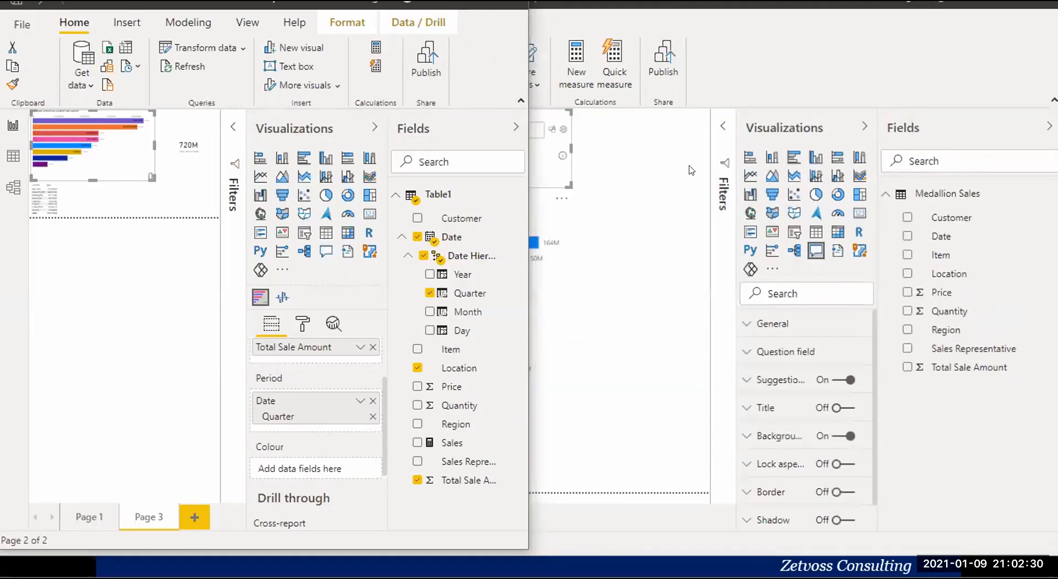
pyautogui.press('super+Up')
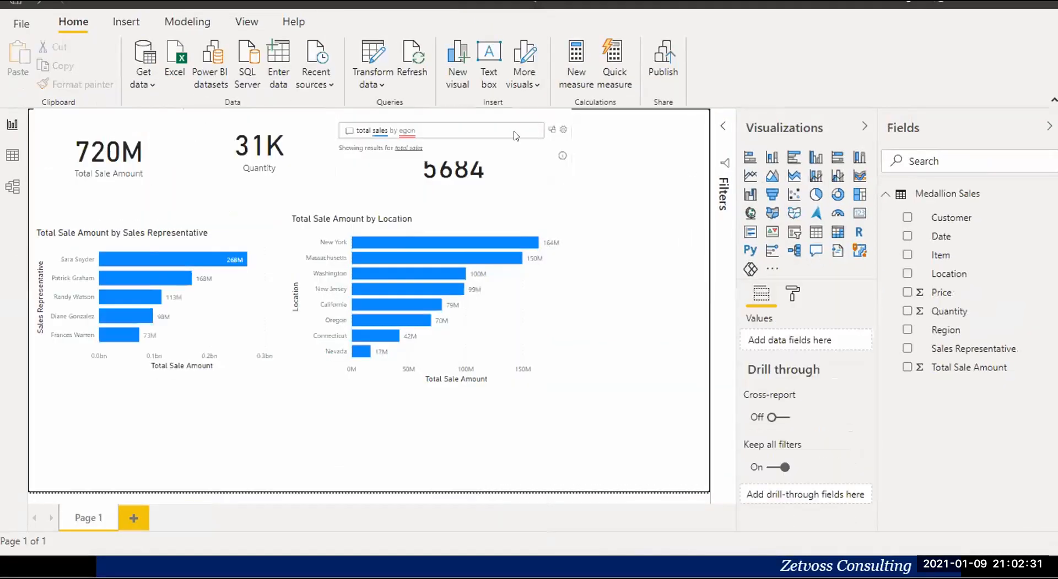
# Correct the Q&A question to "total sales by region" and enlarge the visual until the region bars fit.
pyautogui.click(418, 126)
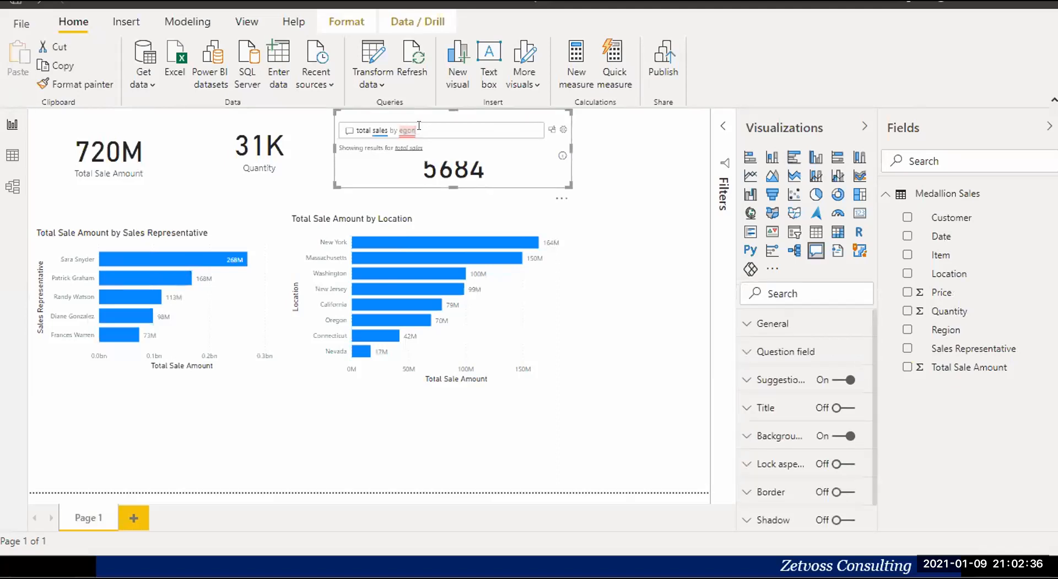
pyautogui.press('BackSpace')
pyautogui.press('BackSpace')
pyautogui.press('BackSpace')
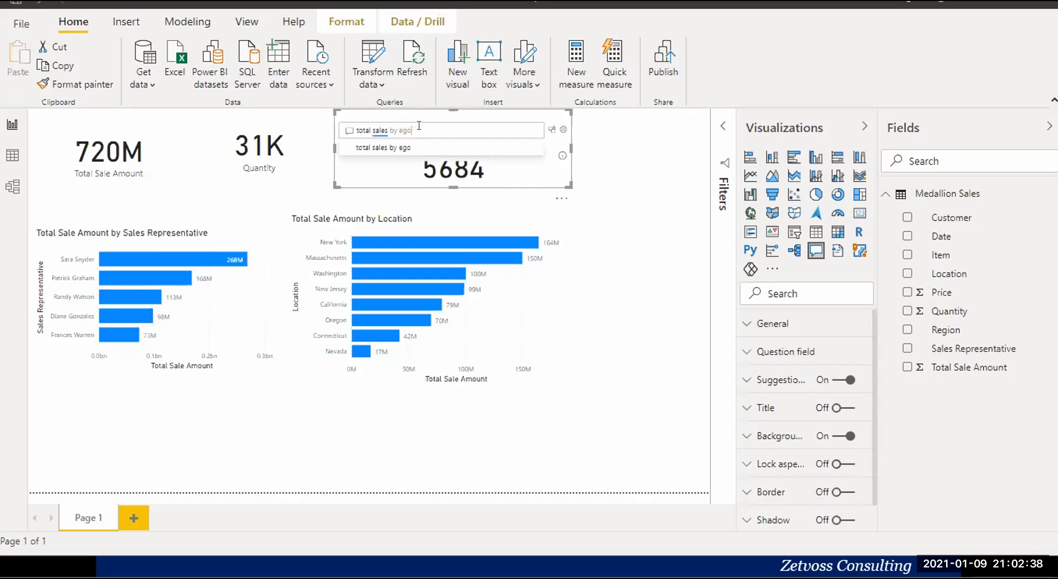
pyautogui.press('BackSpace')
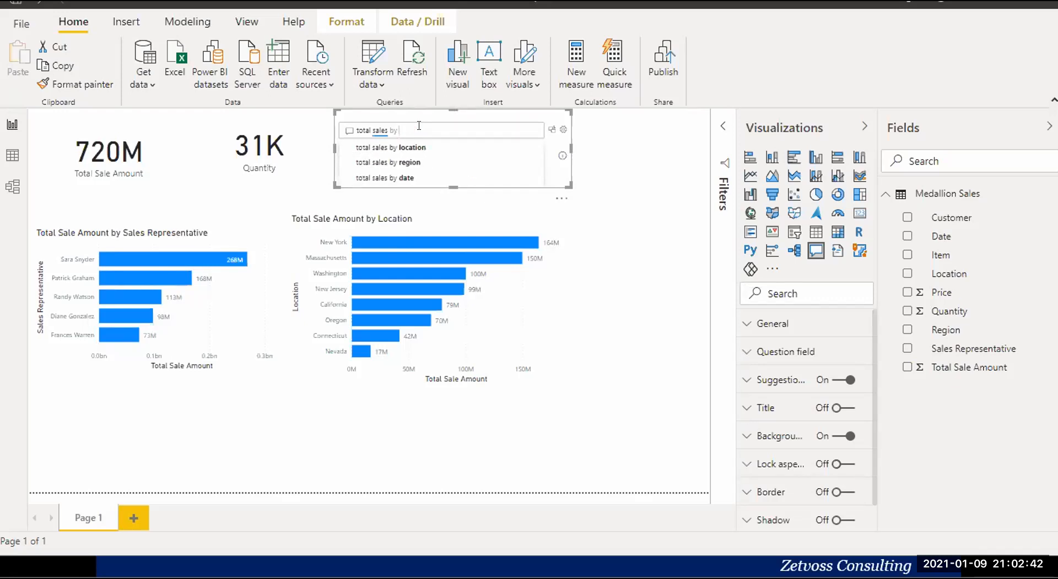
pyautogui.write('regio')
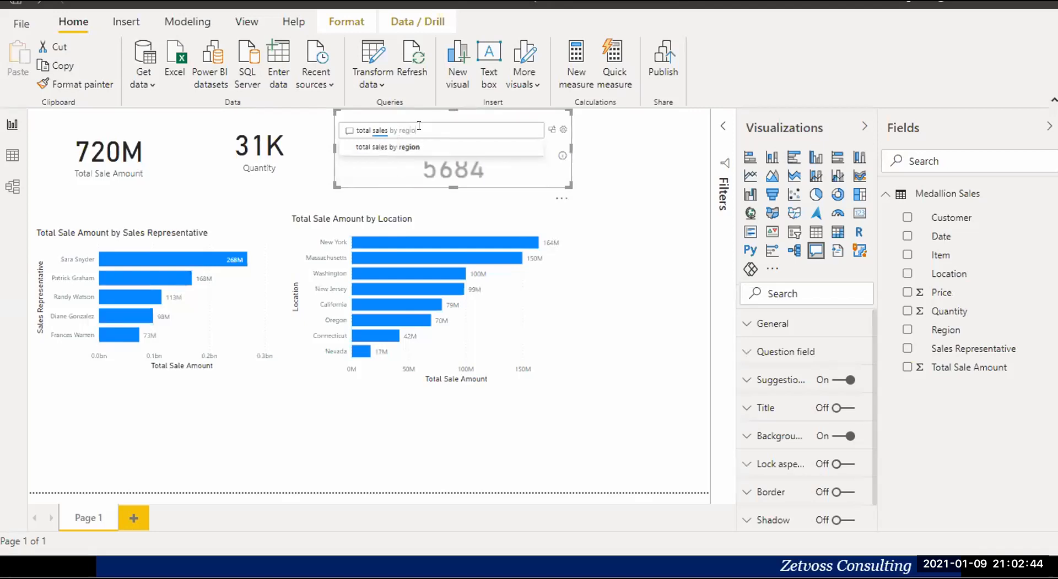
pyautogui.write('n')
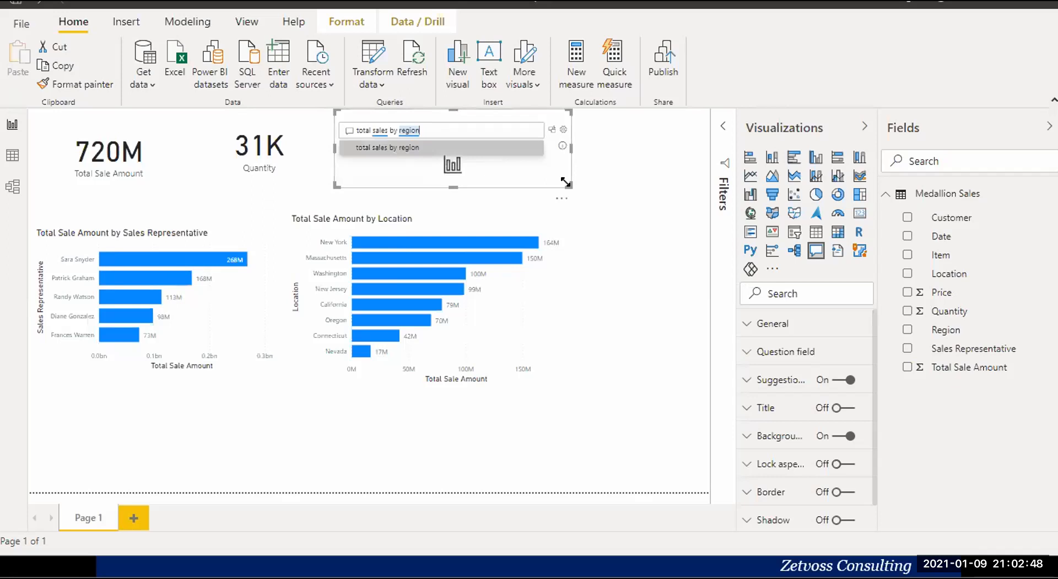
pyautogui.moveTo(615, 243); pyautogui.dragTo(645, 256)
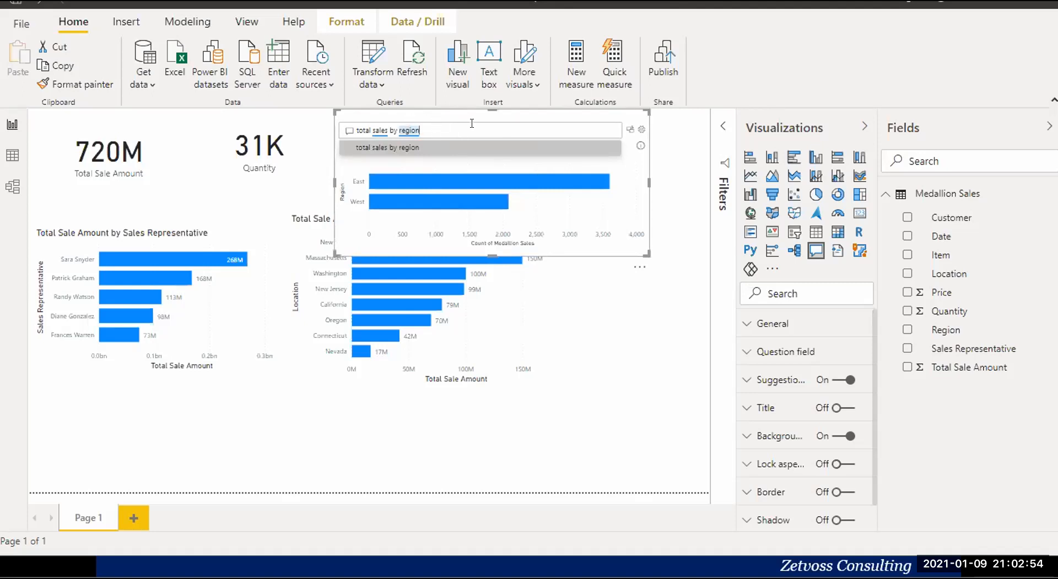
# Convert the Q&A result into a standard bar chart and shift it down to the page's right edge.
pyautogui.click(940, 22)
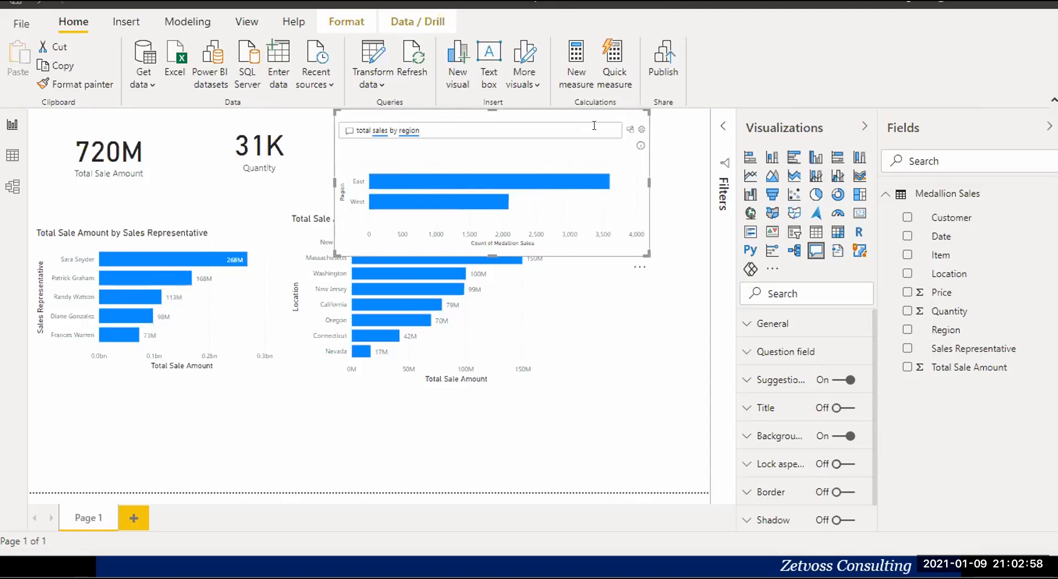
pyautogui.click(629, 130)
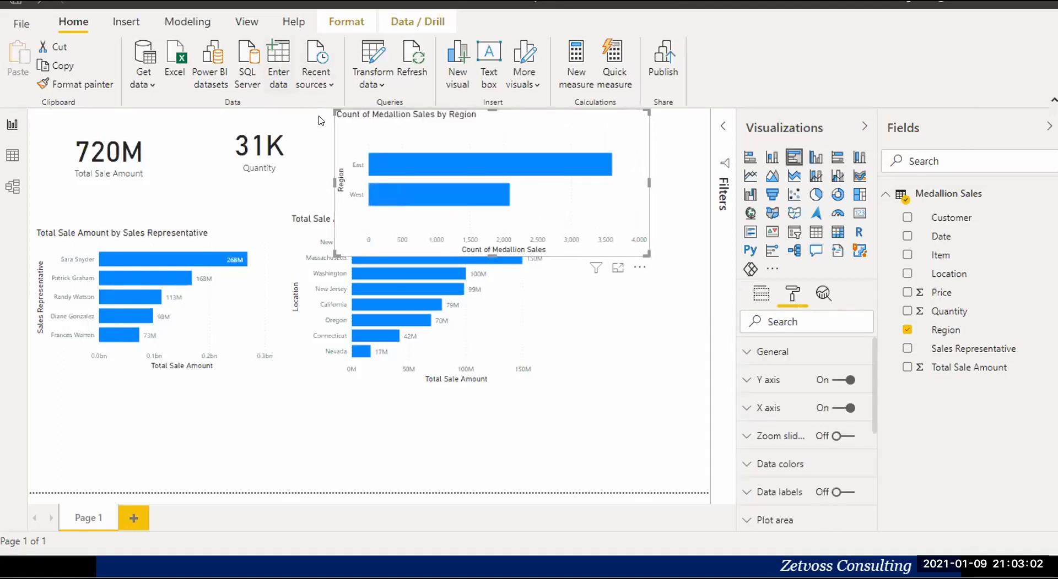
pyautogui.moveTo(332, 145); pyautogui.dragTo(464, 234)
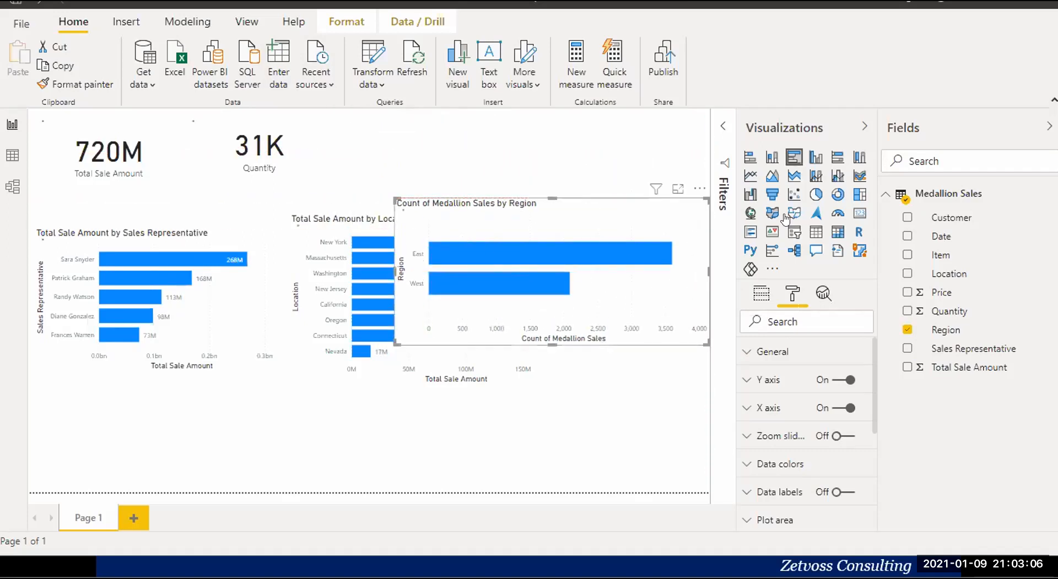
# Change the region chart to a donut chart, slightly taller, and place it in the page's lower-left corner.
pyautogui.click(836, 195)
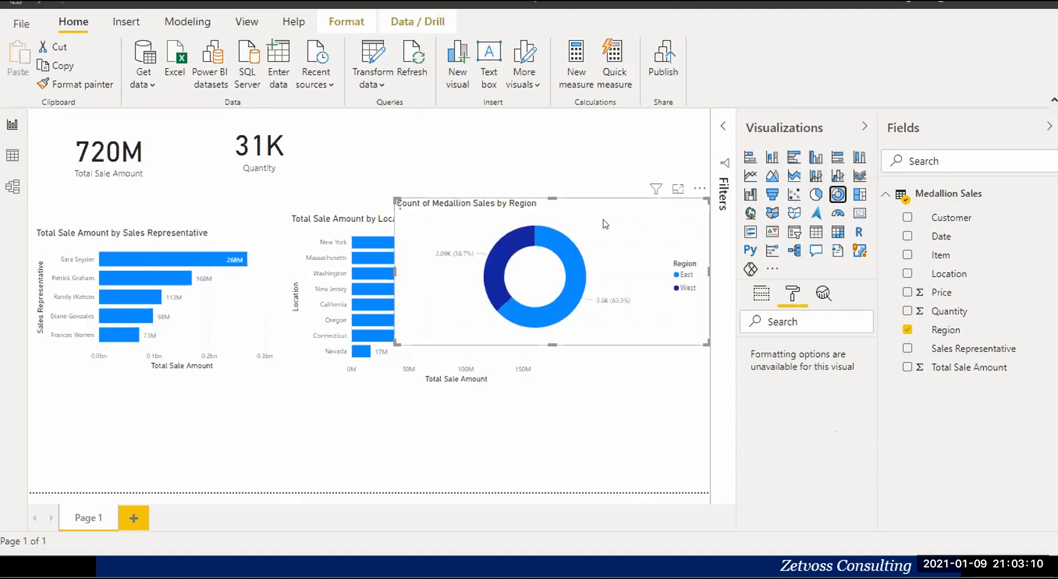
pyautogui.moveTo(706, 345); pyautogui.dragTo(707, 360)
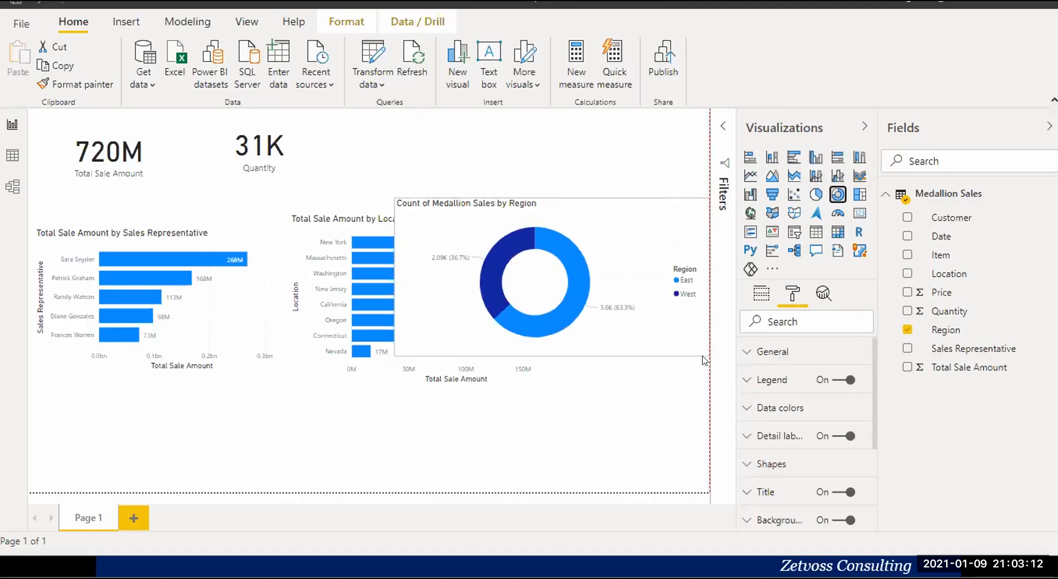
pyautogui.moveTo(543, 235); pyautogui.dragTo(218, 374)
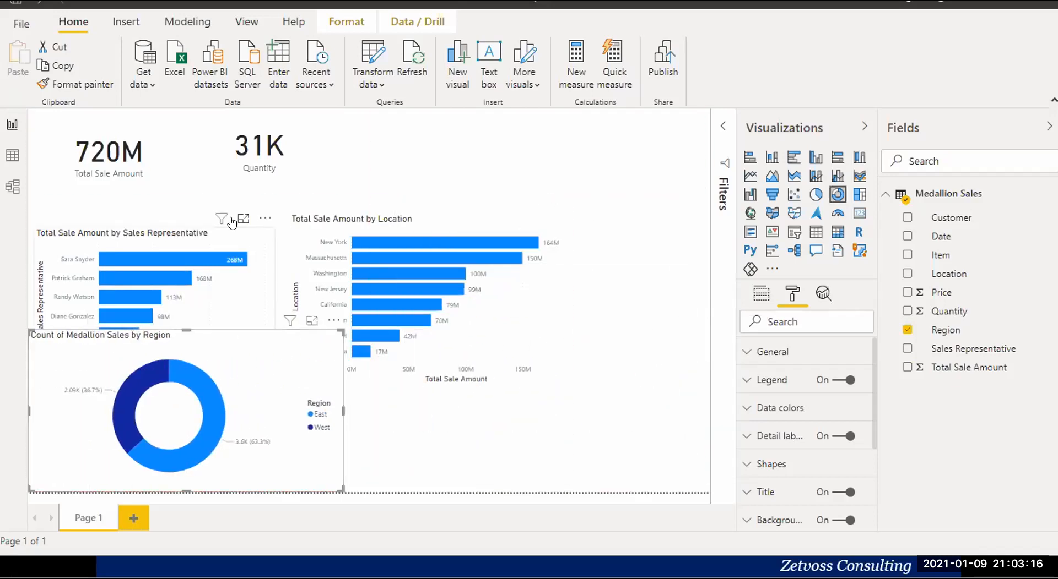
# Move the sales representative chart up above the donut chart and the location chart to the page's right edge.
pyautogui.click(254, 232)
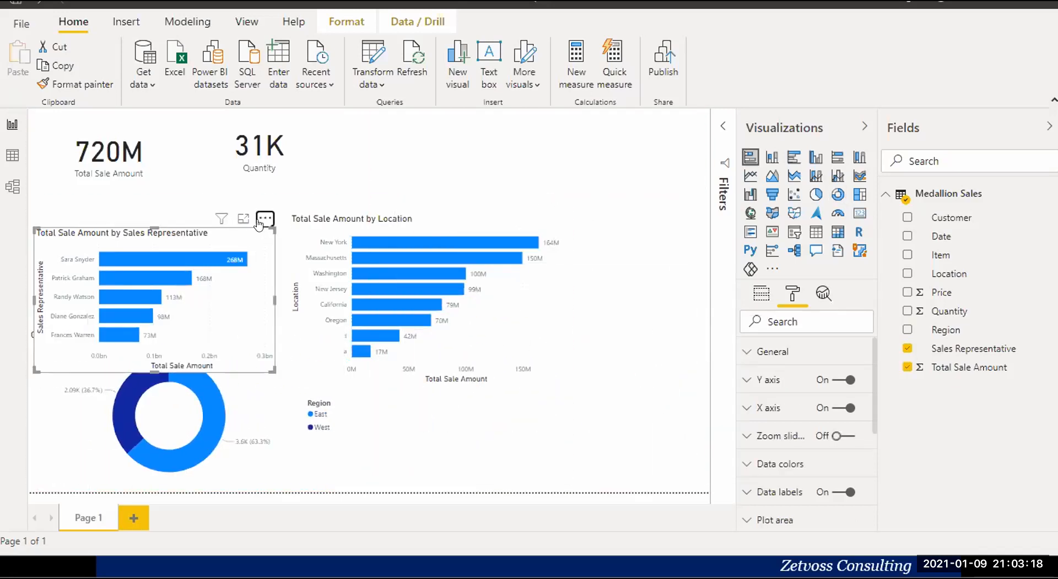
pyautogui.click(260, 222)
pyautogui.click(257, 230)
pyautogui.moveTo(257, 230); pyautogui.dragTo(234, 196)
pyautogui.moveTo(445, 214); pyautogui.dragTo(633, 172)
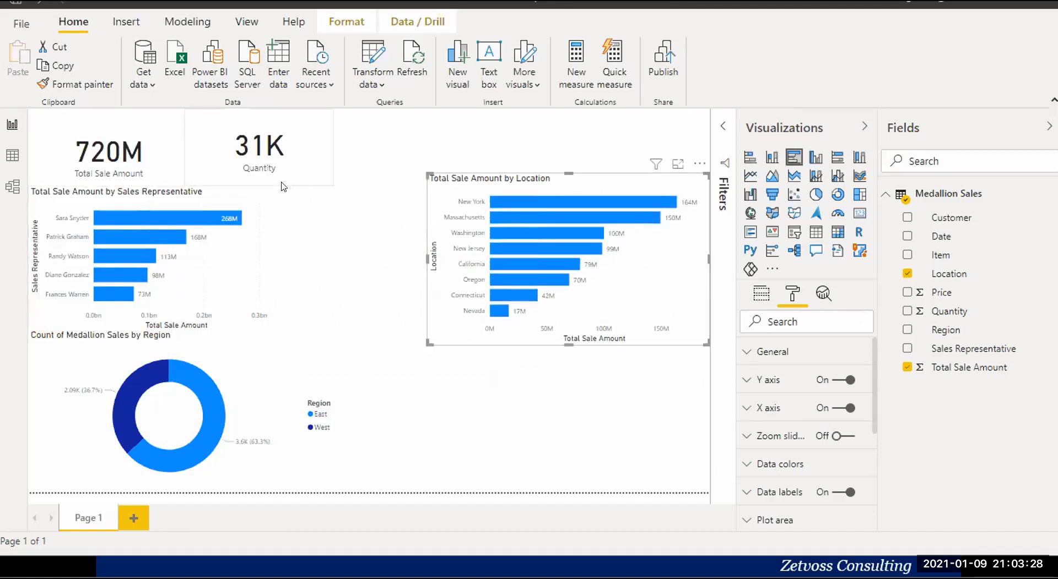
# Widen the sales representative chart towards the location chart, slightly past the donut chart's width.
pyautogui.click(269, 288)
pyautogui.moveTo(263, 256); pyautogui.dragTo(356, 259)
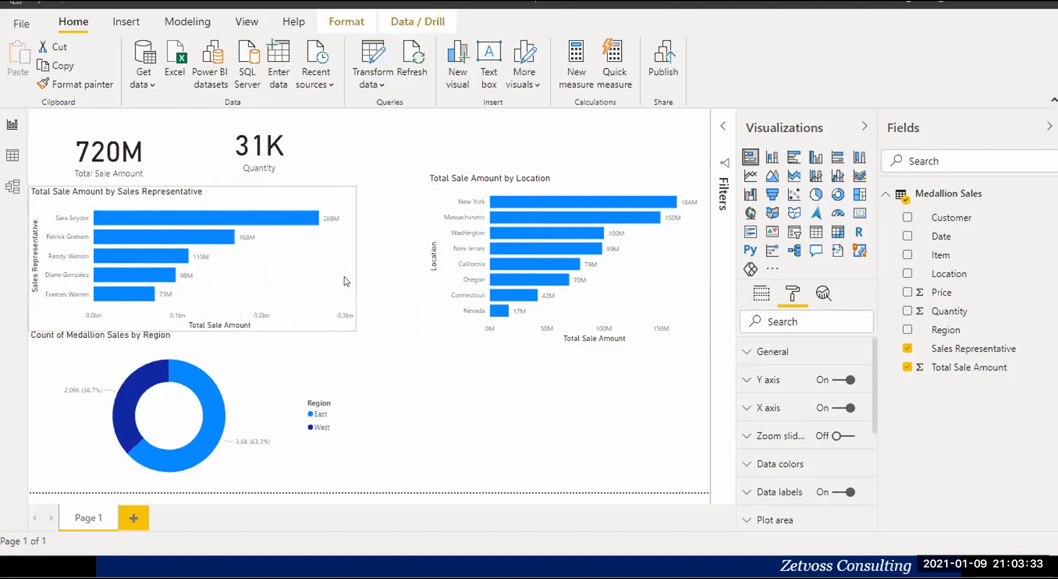
pyautogui.click(334, 358)
# Add a line chart of Total Sale Amount by Date below the location chart and widen it to the page edge.
pyautogui.click(416, 368)
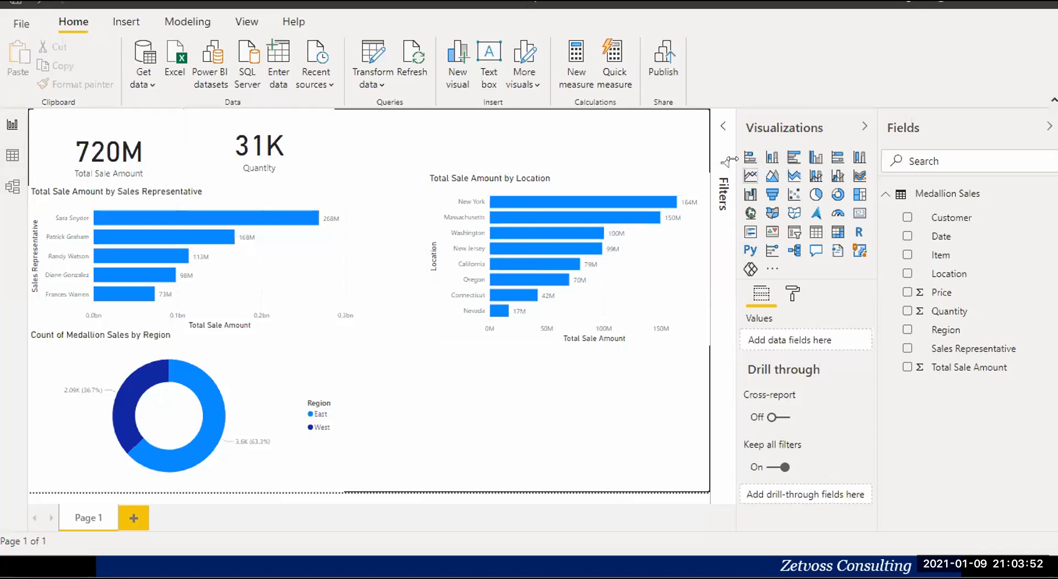
pyautogui.click(750, 176)
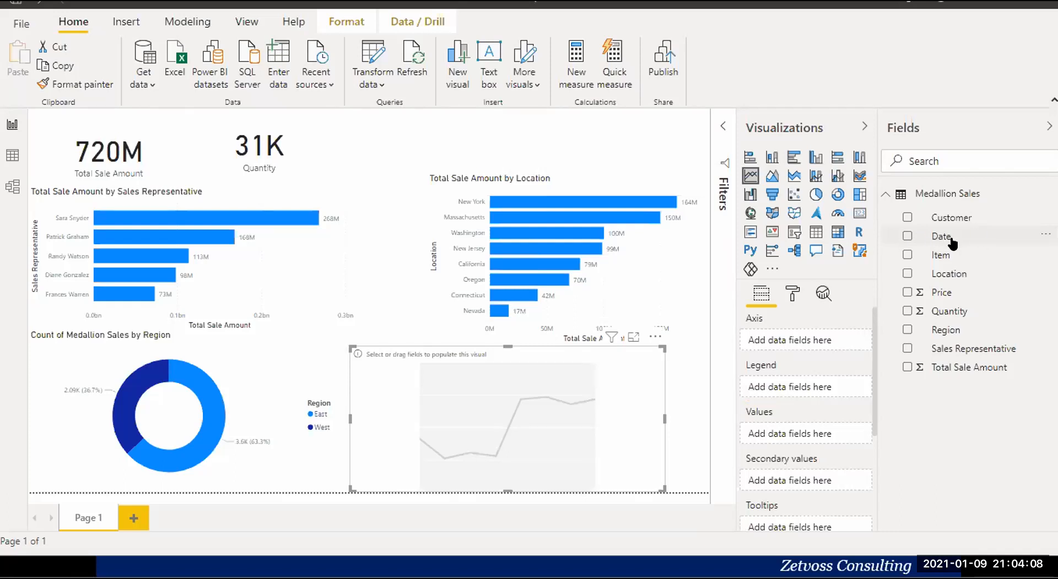
pyautogui.click(907, 236)
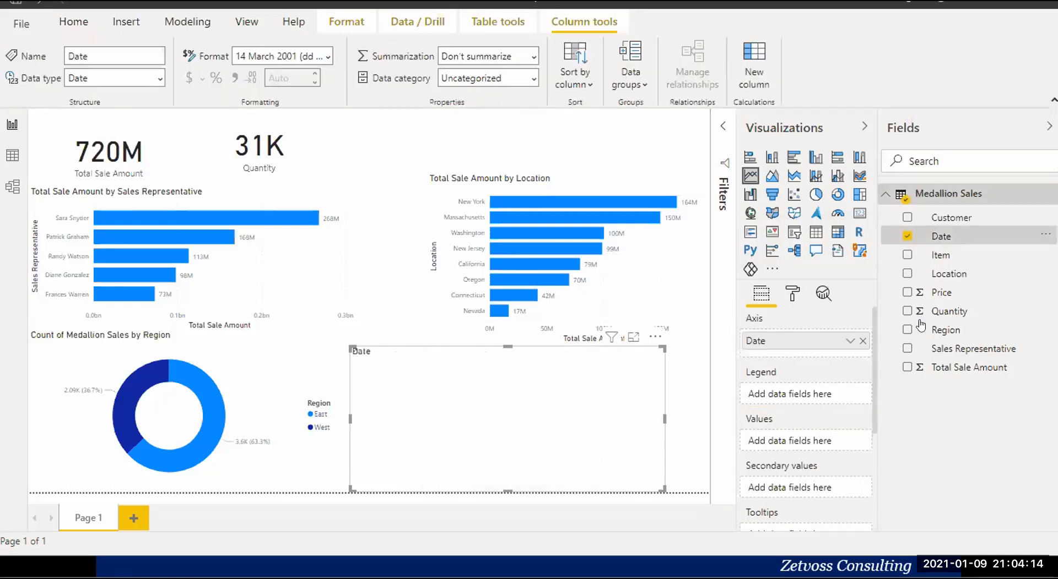
pyautogui.click(906, 367)
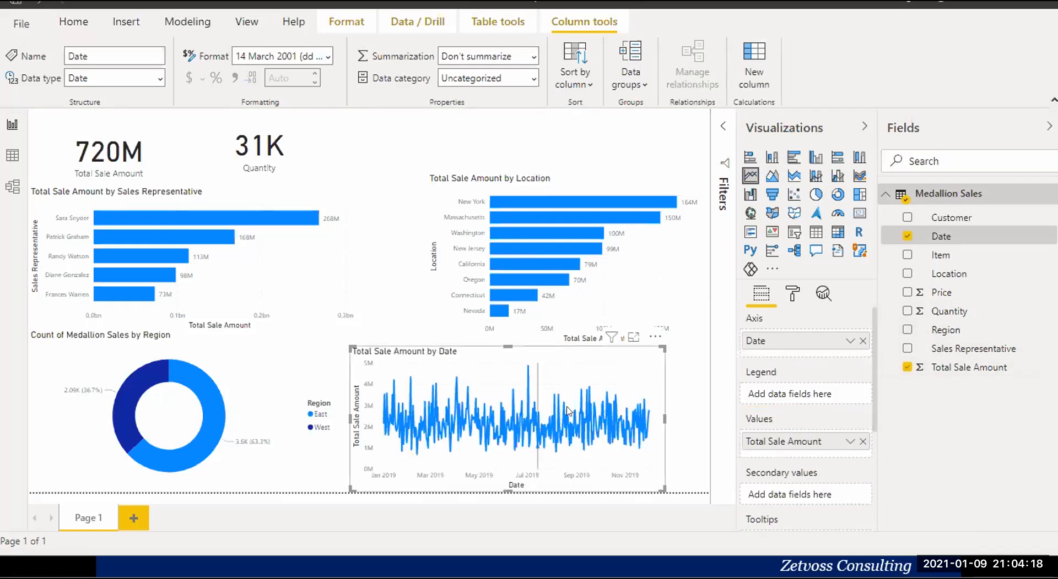
pyautogui.moveTo(665, 418); pyautogui.dragTo(710, 419)
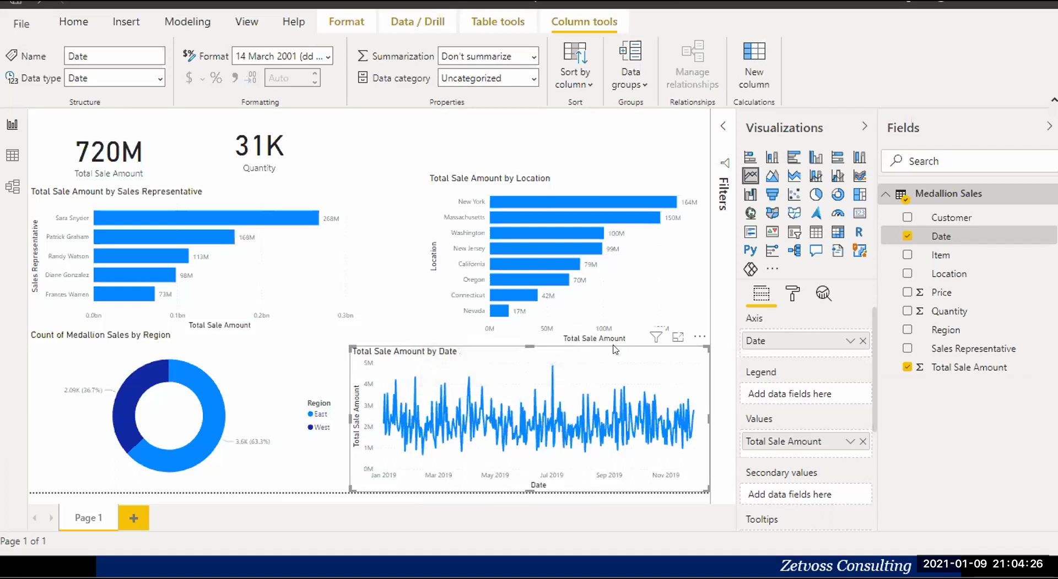
# Create a calculated table in the data model with the formula Calender = CALENDARAUTO().
pyautogui.click(9, 187)
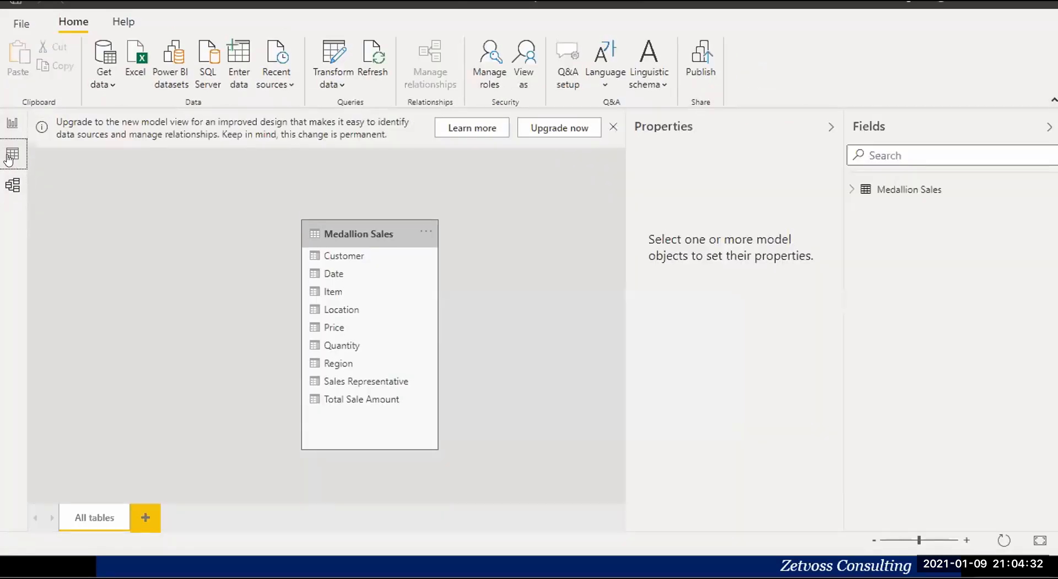
pyautogui.click(10, 158)
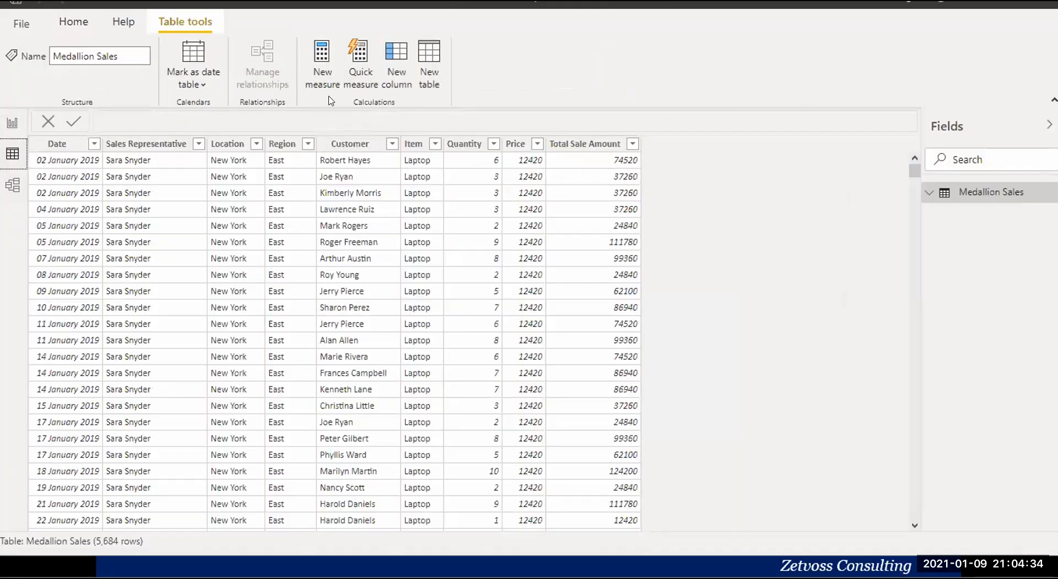
pyautogui.click(430, 70)
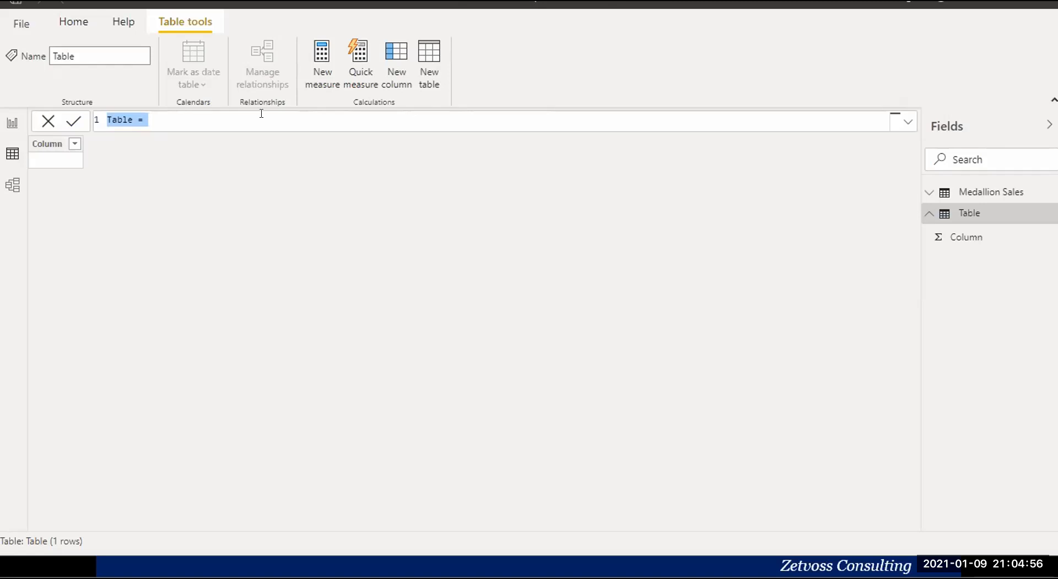
pyautogui.write('Calender')
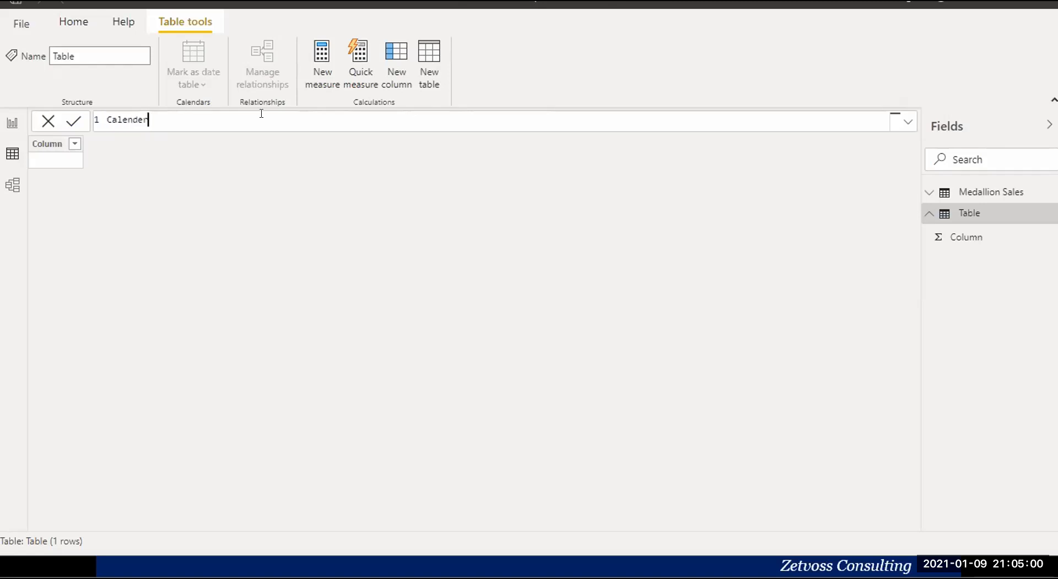
pyautogui.write(' =')
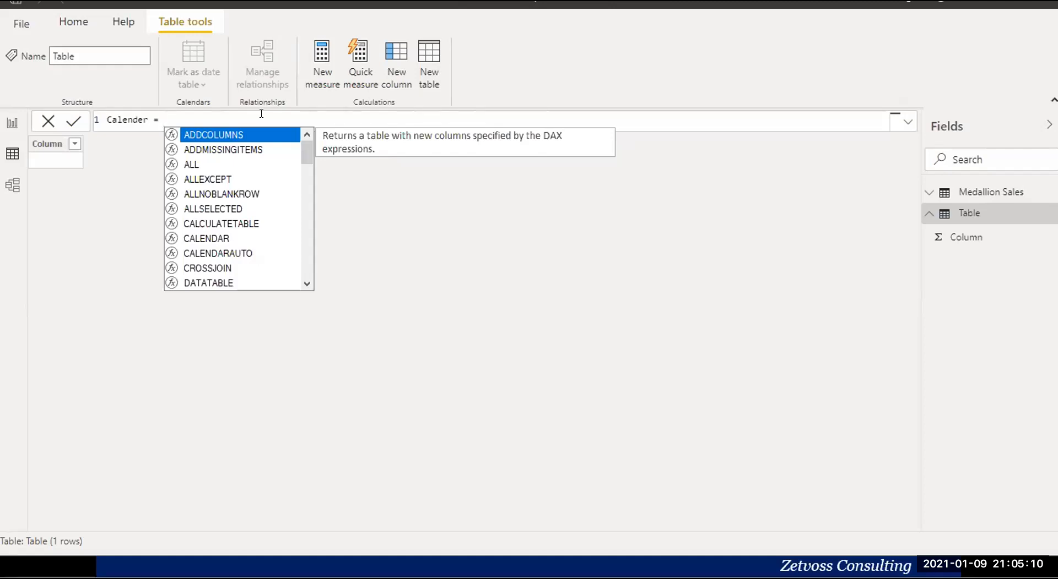
pyautogui.write('caler')
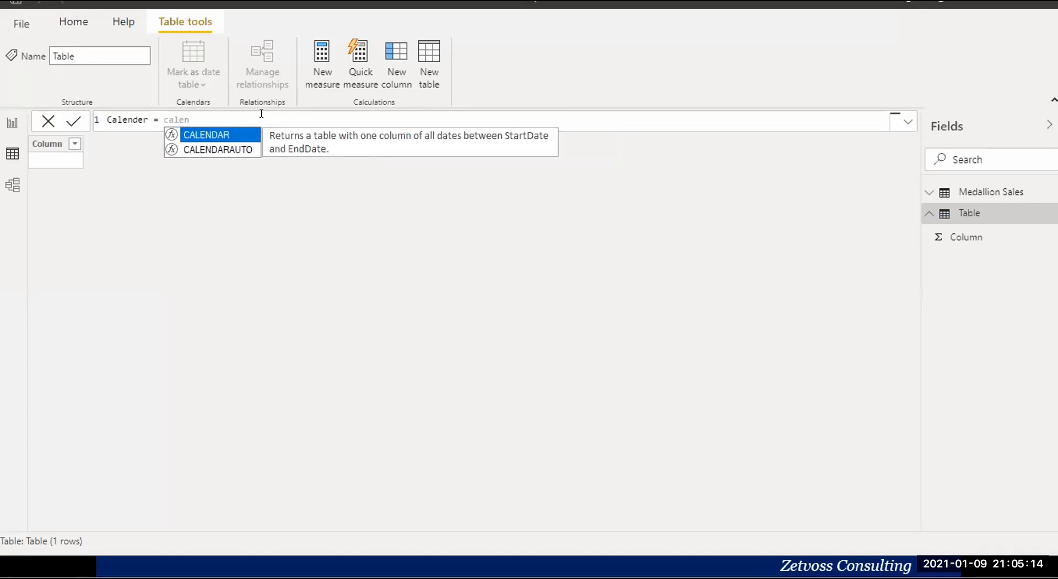
pyautogui.click(233, 147)
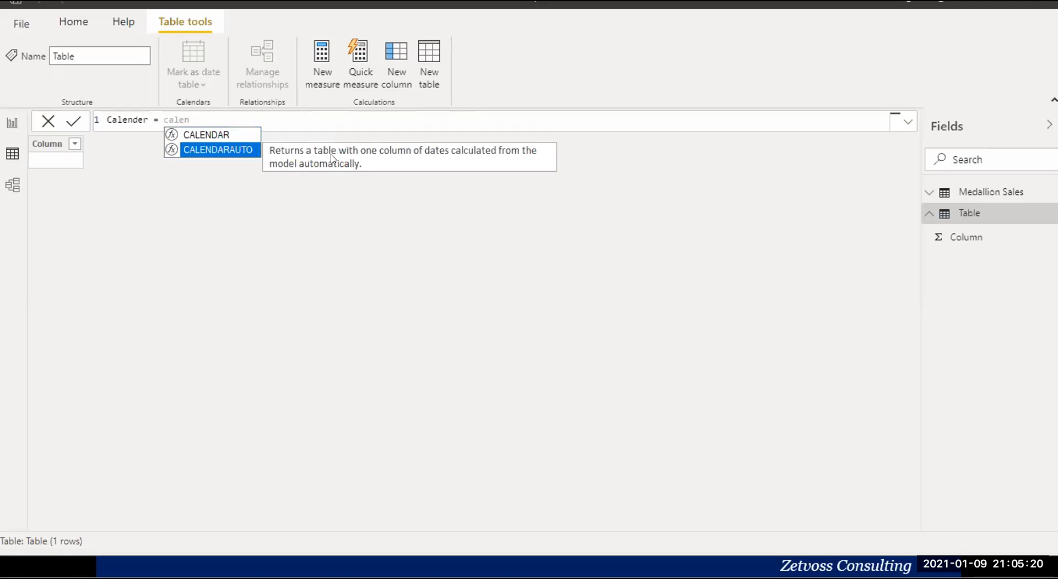
pyautogui.click(244, 150)
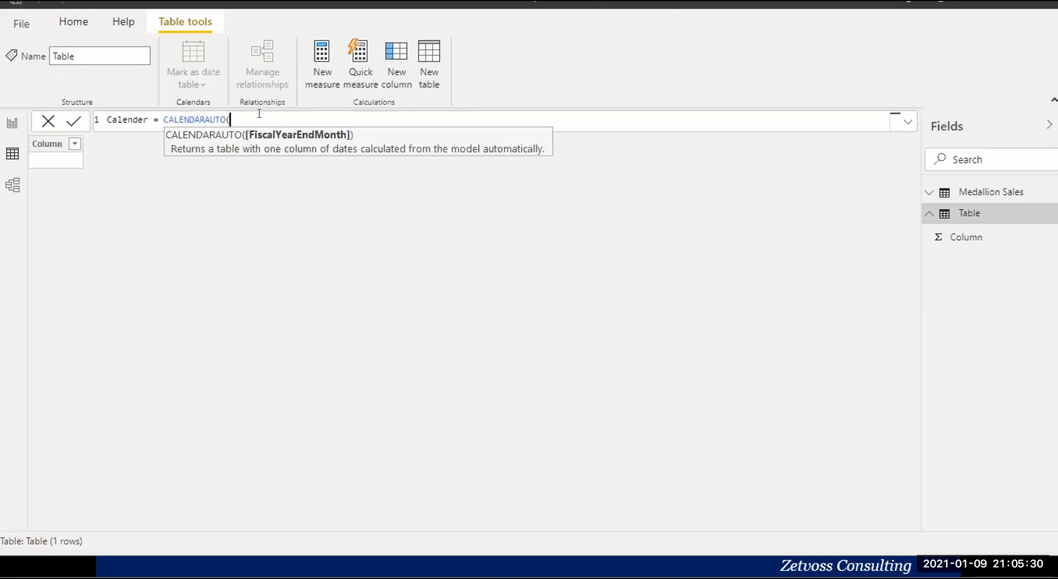
pyautogui.write(')')
pyautogui.press('Return')
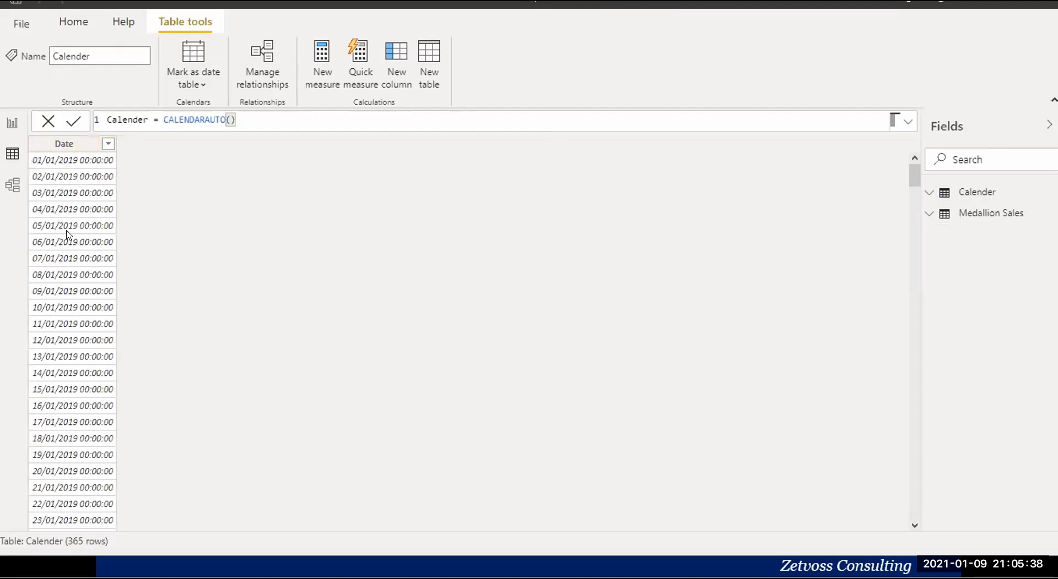
# Look through the Calender table's dates and add a new calculated column to it.
pyautogui.scroll(-2, 69, 179)
pyautogui.scroll(2, 64, 168)
pyautogui.click(68, 149)
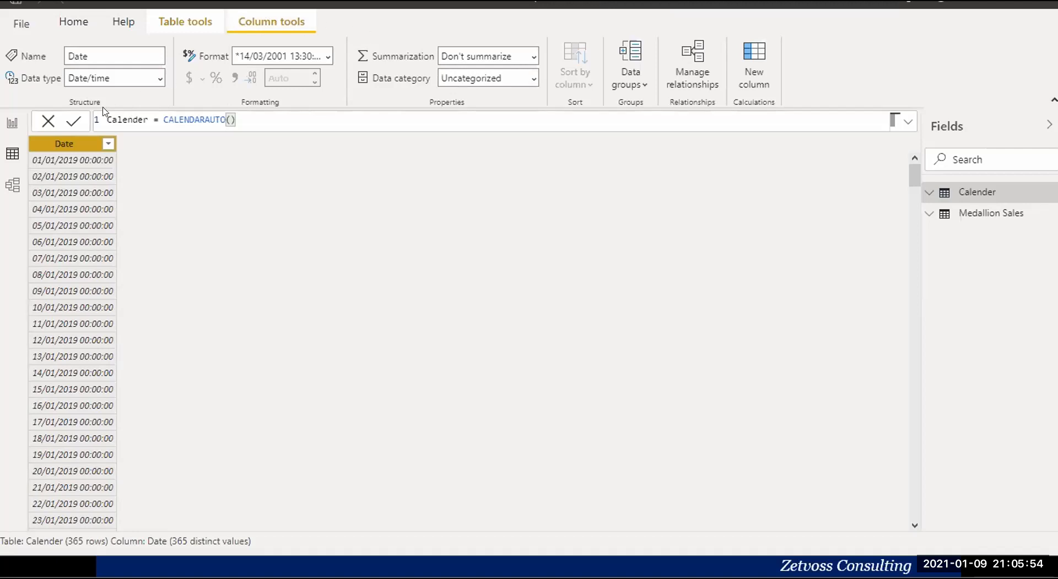
pyautogui.rightClick(77, 145)
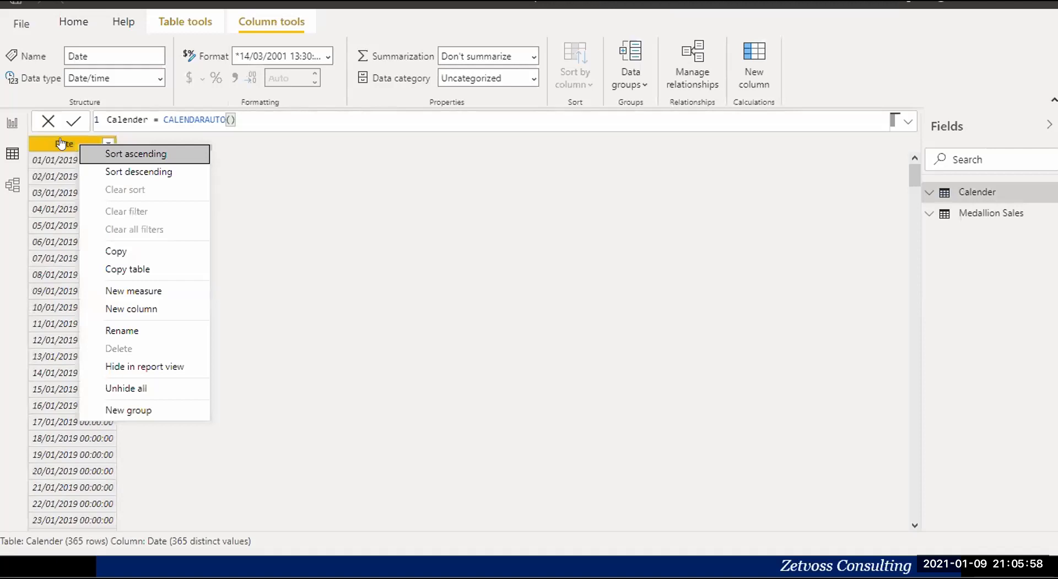
pyautogui.click(133, 311)
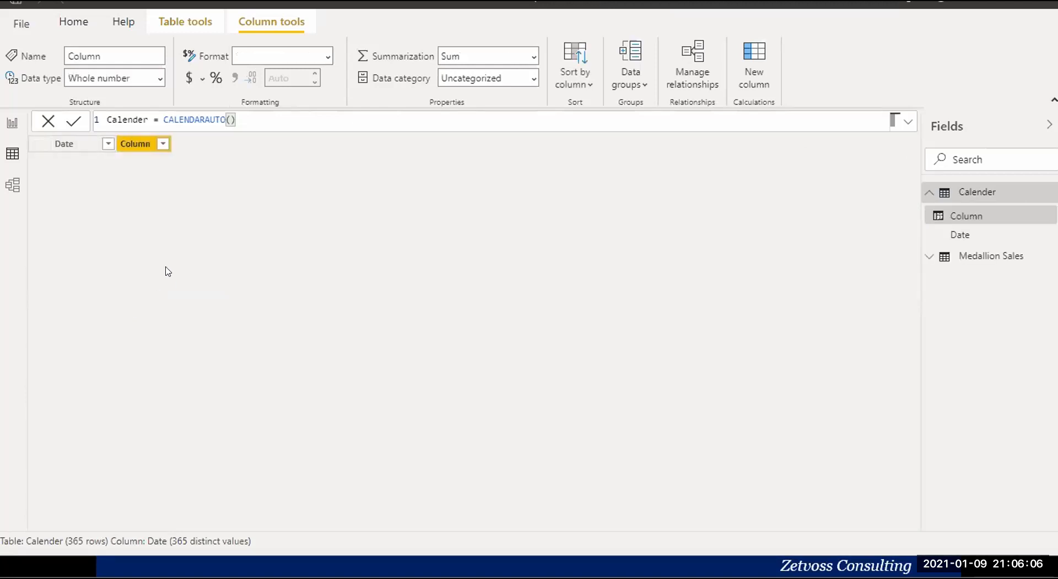
# Define the new Calender column as Month = FORMAT(Calender[Date],"MMM") and check its values down the rows.
pyautogui.write('M')
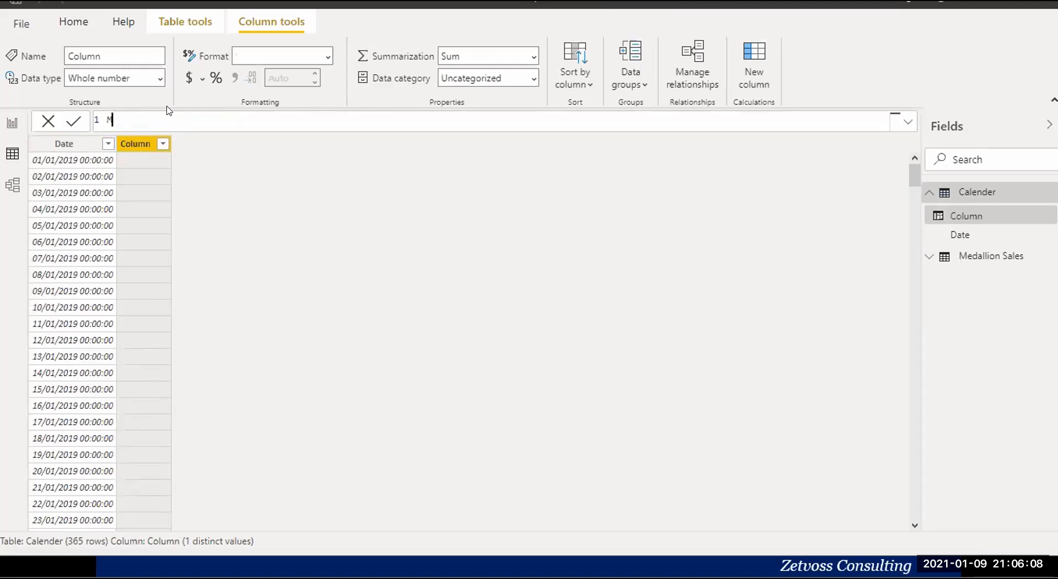
pyautogui.write('onth =')
pyautogui.write('Form')
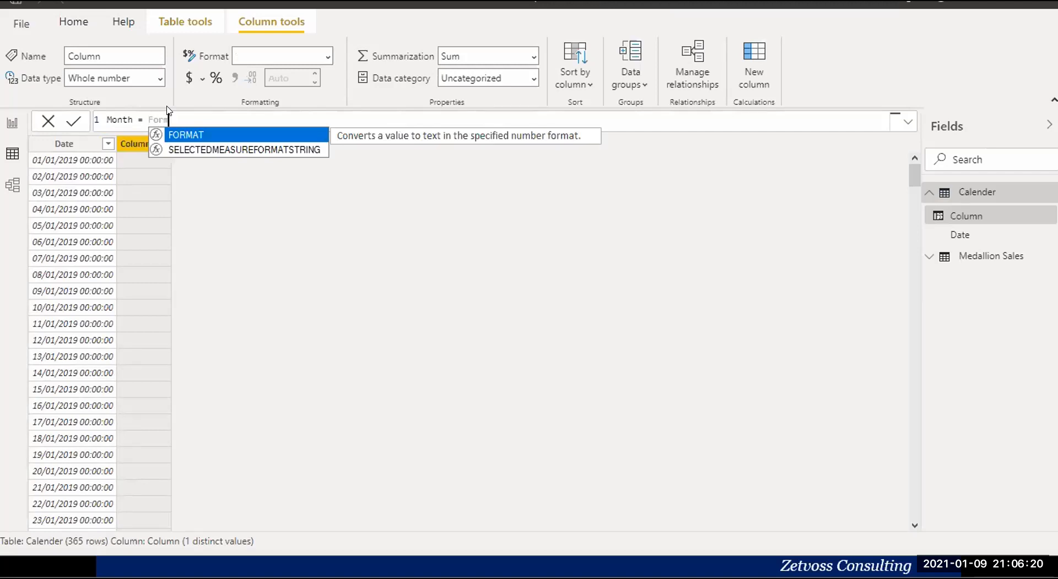
pyautogui.write('at')
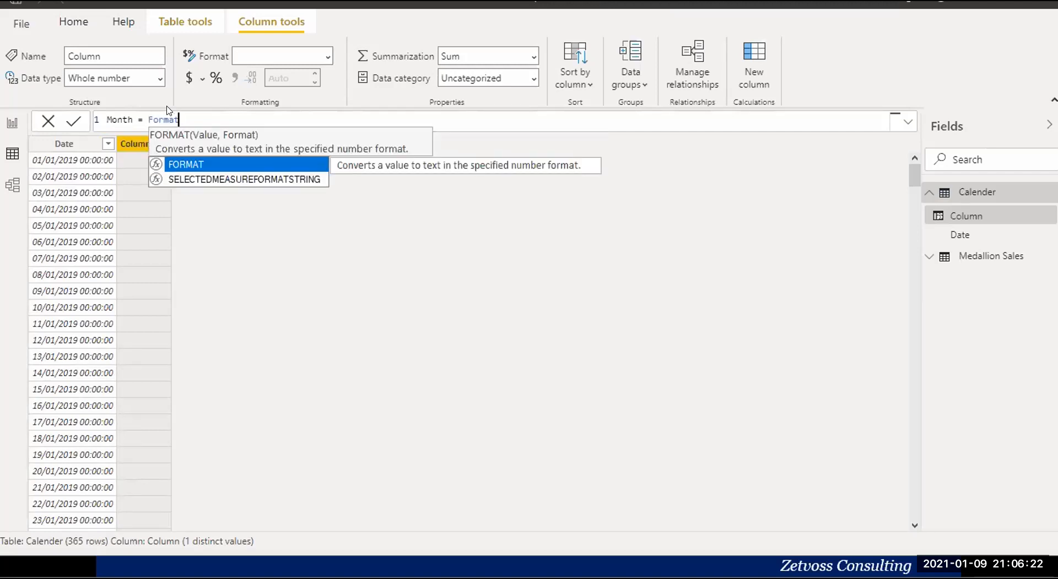
pyautogui.press('Tab')
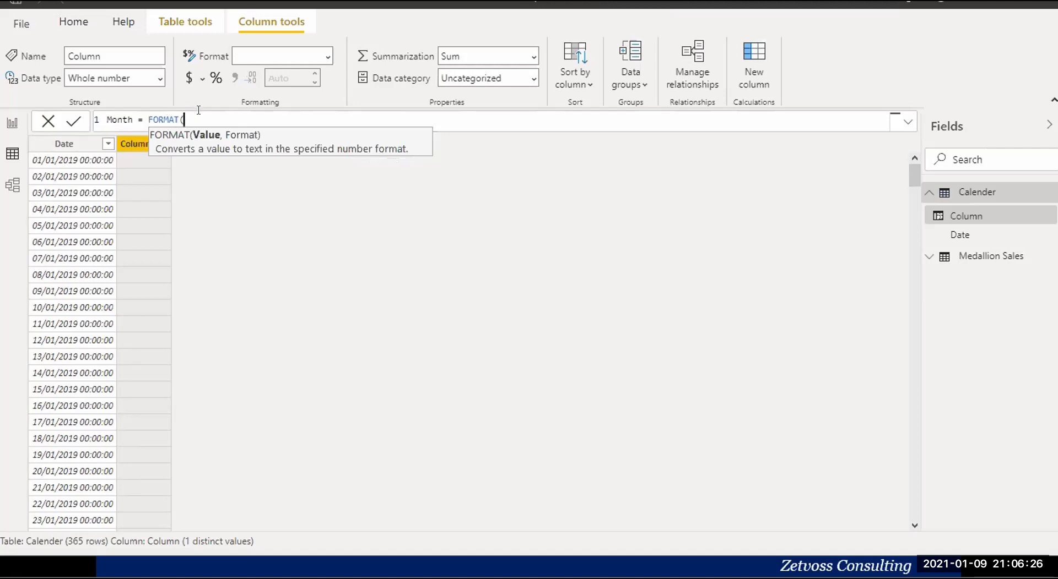
pyautogui.write('da')
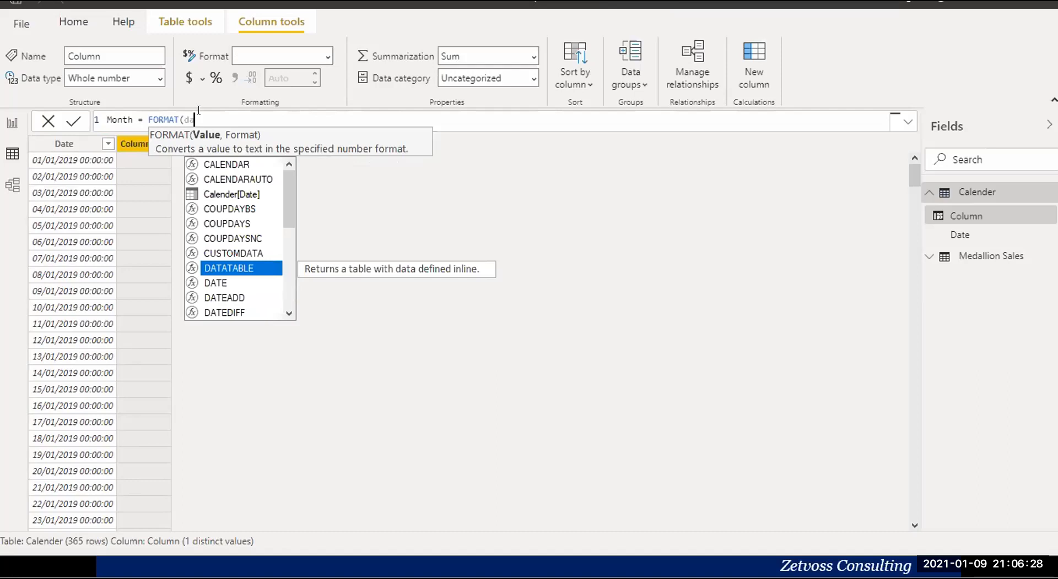
pyautogui.write('te')
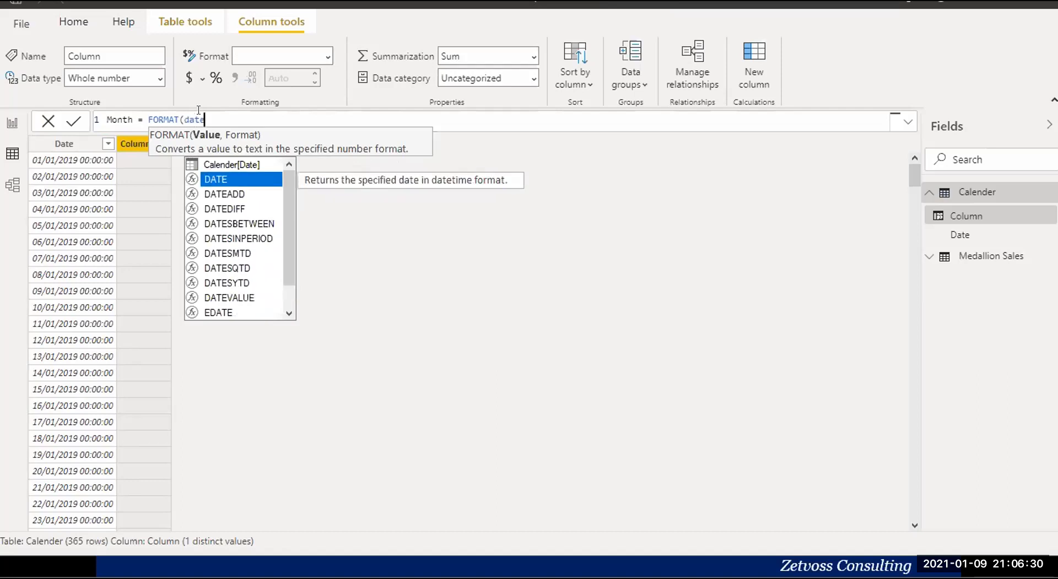
pyautogui.press('Up')
pyautogui.press('Tab')
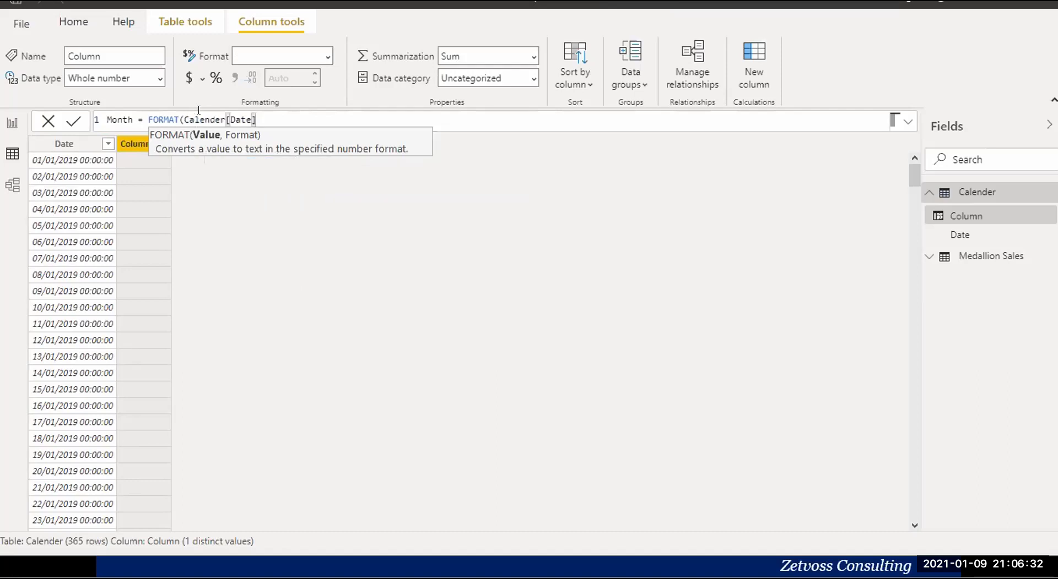
pyautogui.write(',')
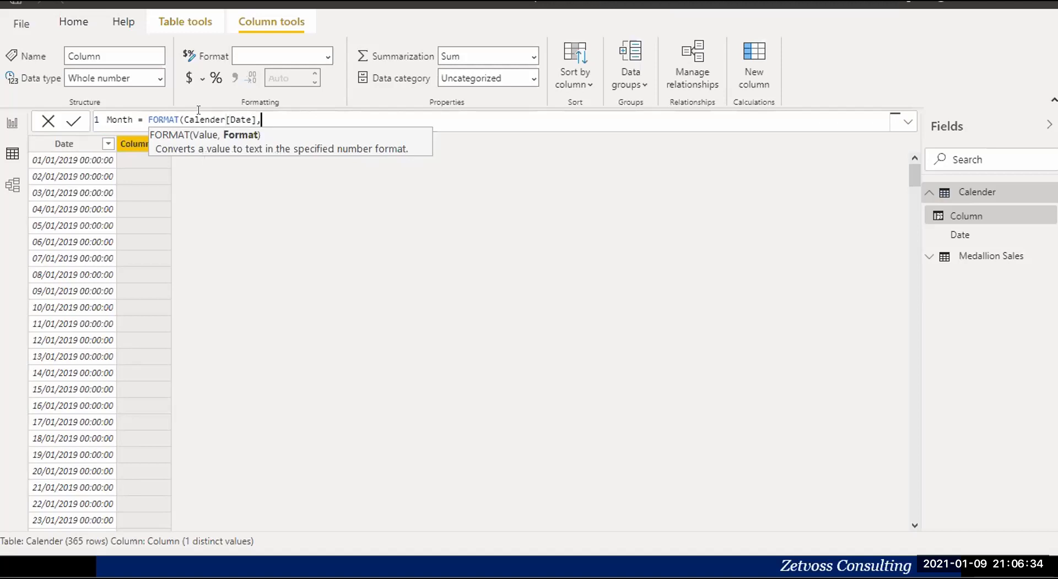
pyautogui.write('"MMM"')
pyautogui.write(')')
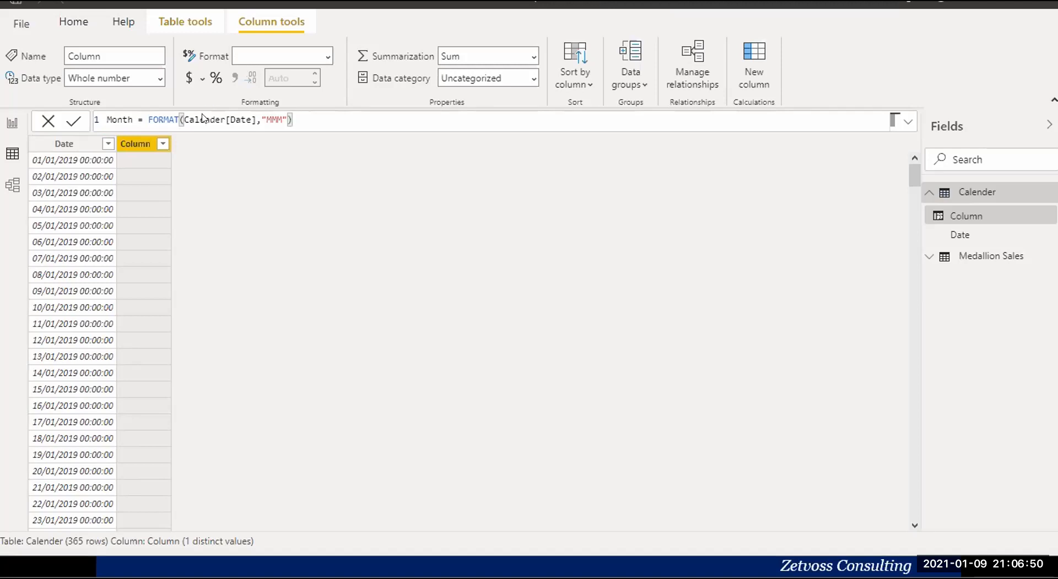
pyautogui.press('Return')
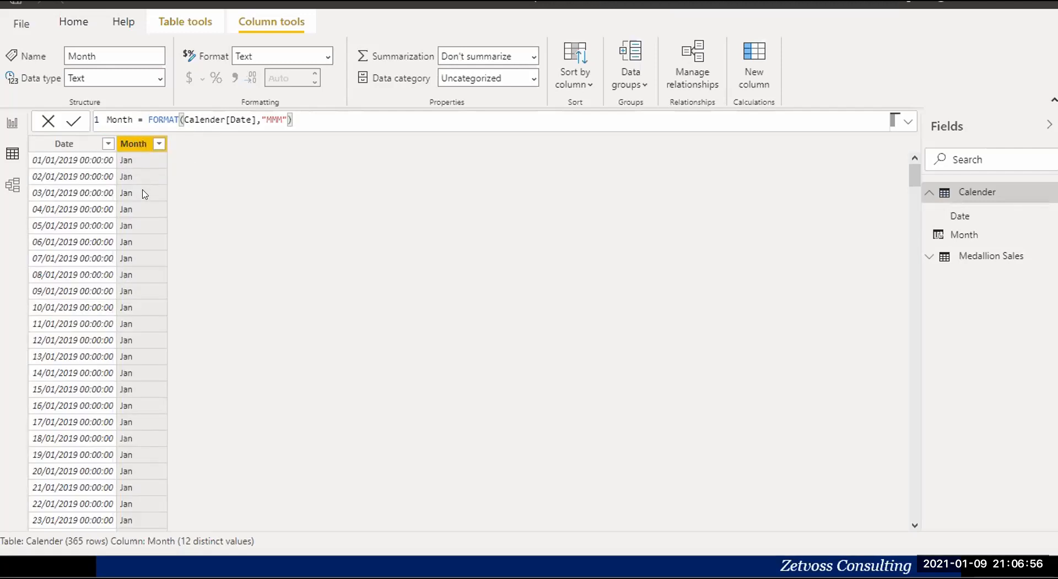
pyautogui.scroll(-20, 144, 206)
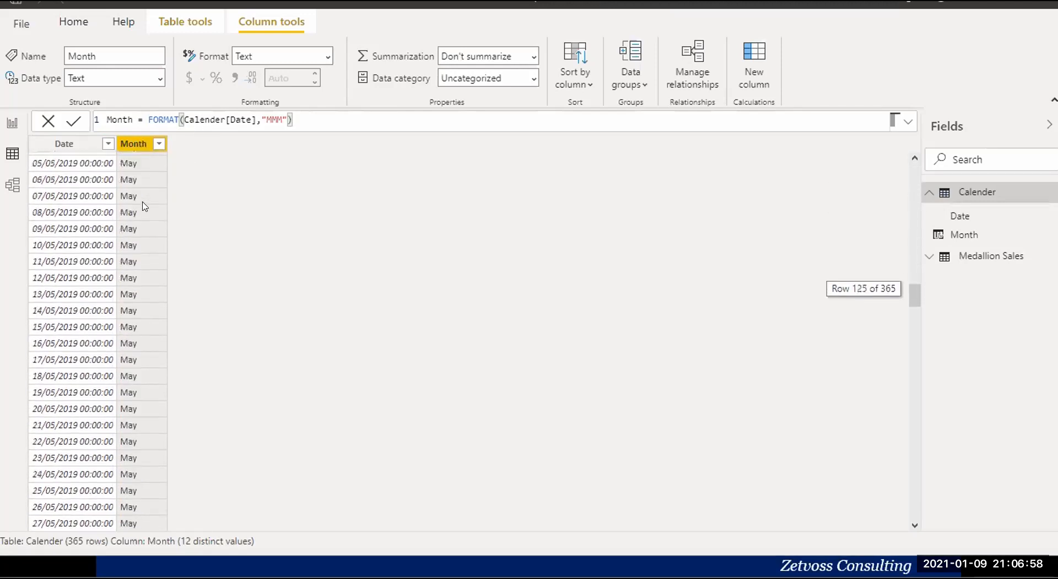
pyautogui.scroll(-14, 144, 206)
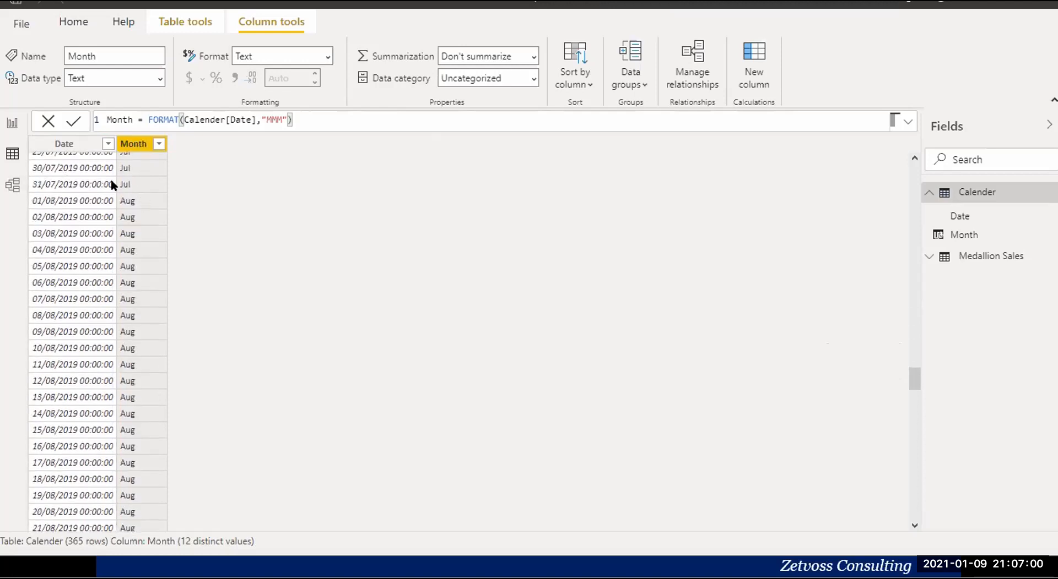
# Line up the Medallion Sales table with the Calender table in the model and relate their Date fields.
pyautogui.click(11, 185)
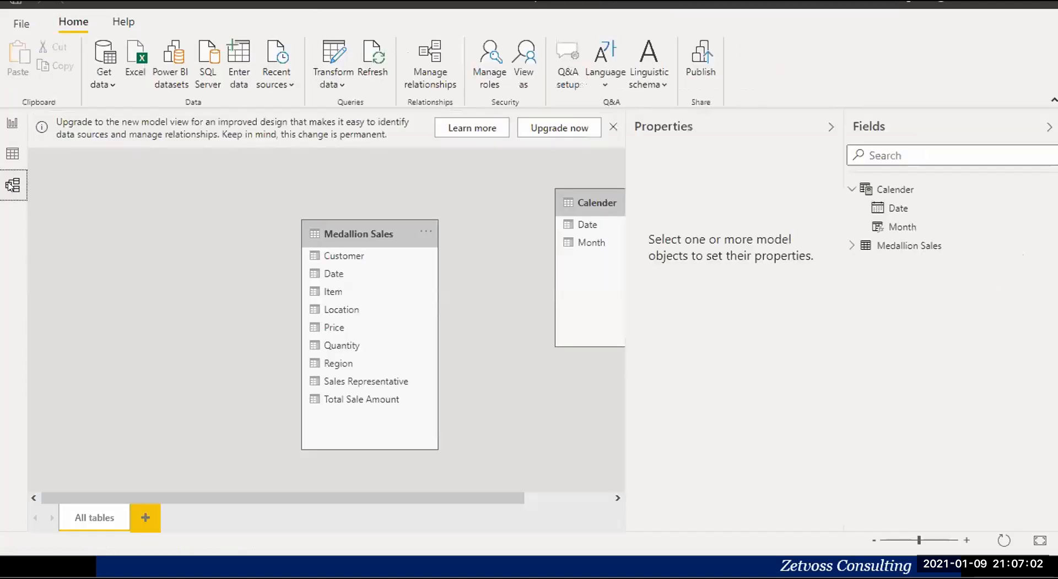
pyautogui.click(830, 127)
pyautogui.moveTo(360, 221); pyautogui.dragTo(369, 182)
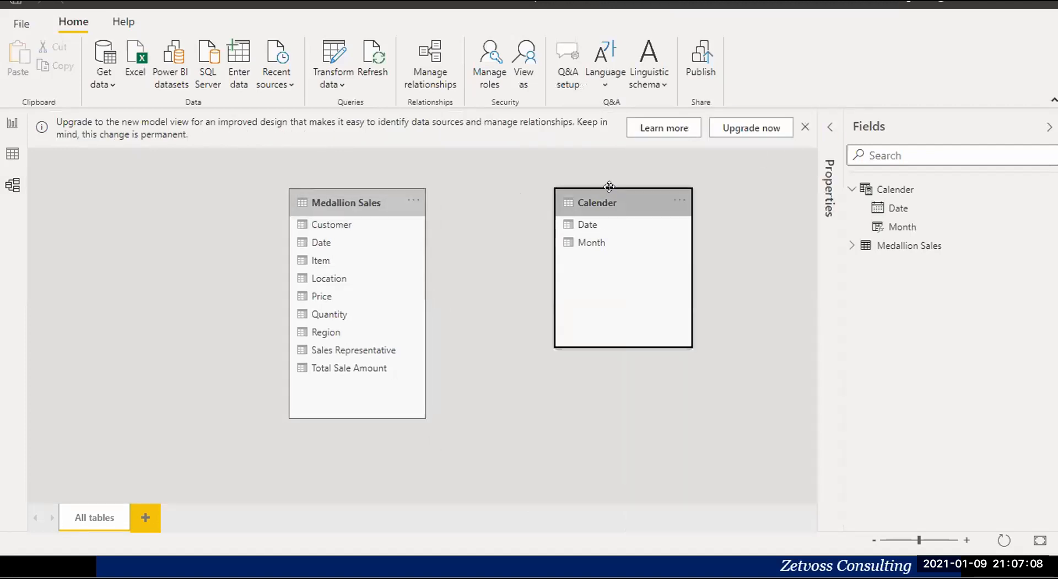
pyautogui.click(579, 203)
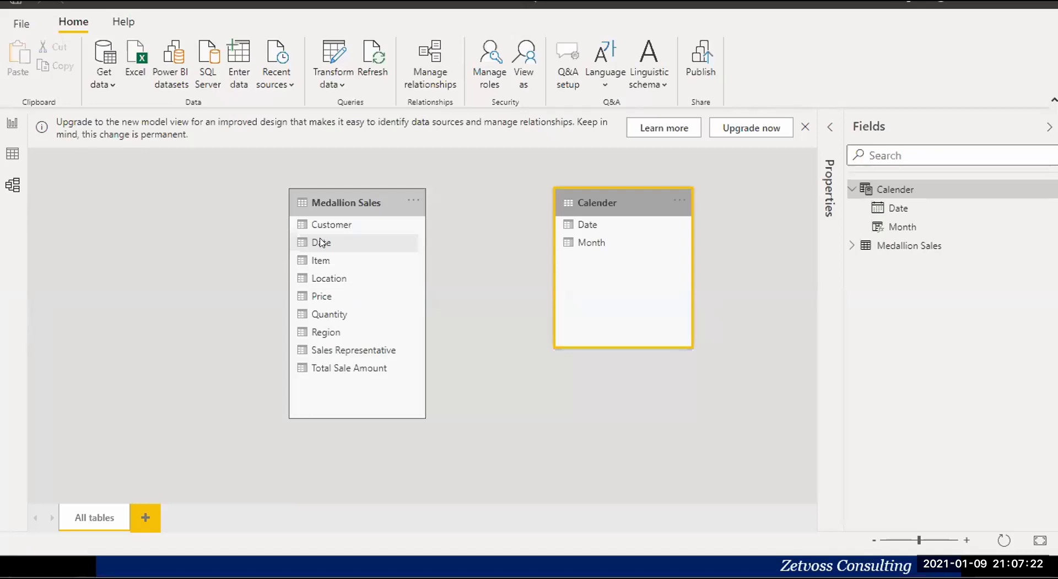
pyautogui.moveTo(323, 243); pyautogui.dragTo(592, 222)
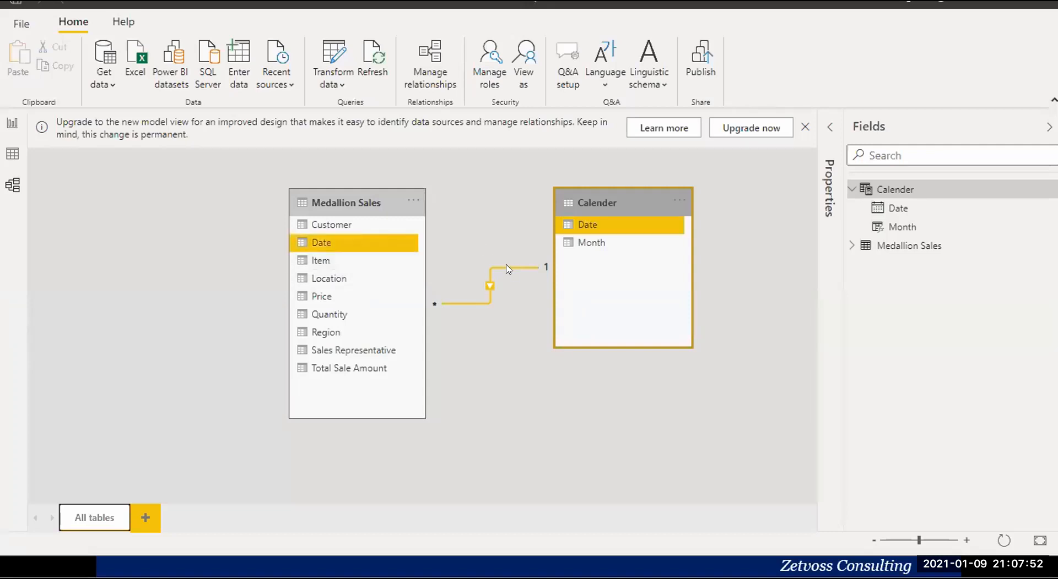
# Replace Date on the report's line chart axis with Month from the Calender table and change it to an area chart.
pyautogui.click(11, 124)
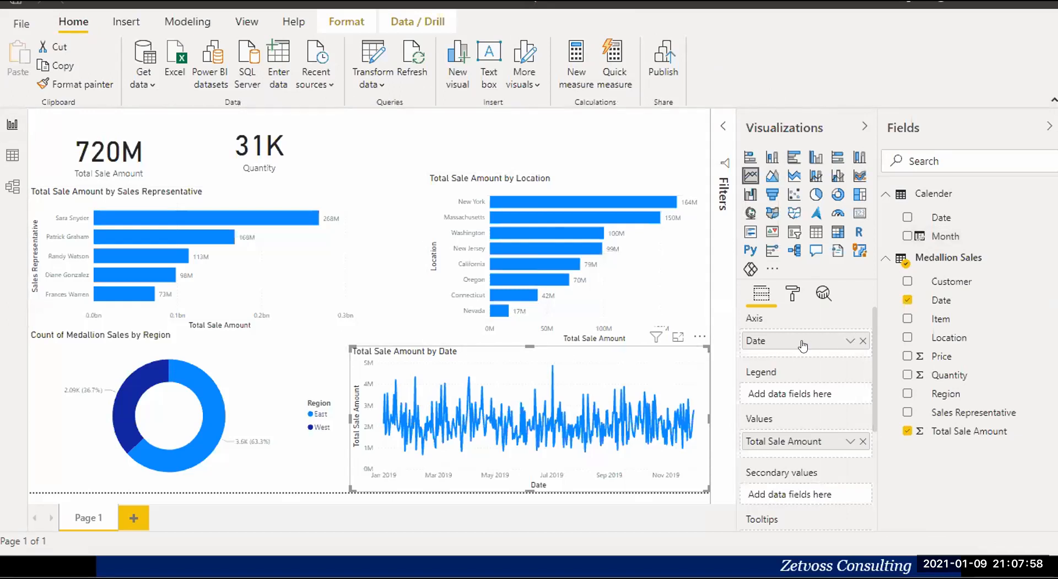
pyautogui.click(862, 341)
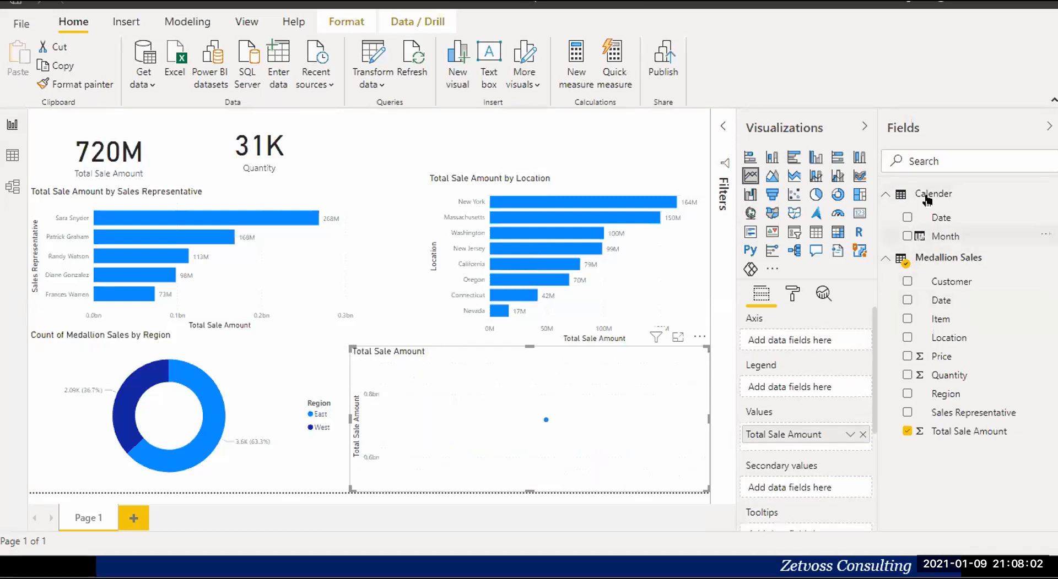
pyautogui.click(884, 260)
pyautogui.moveTo(944, 237); pyautogui.dragTo(797, 345)
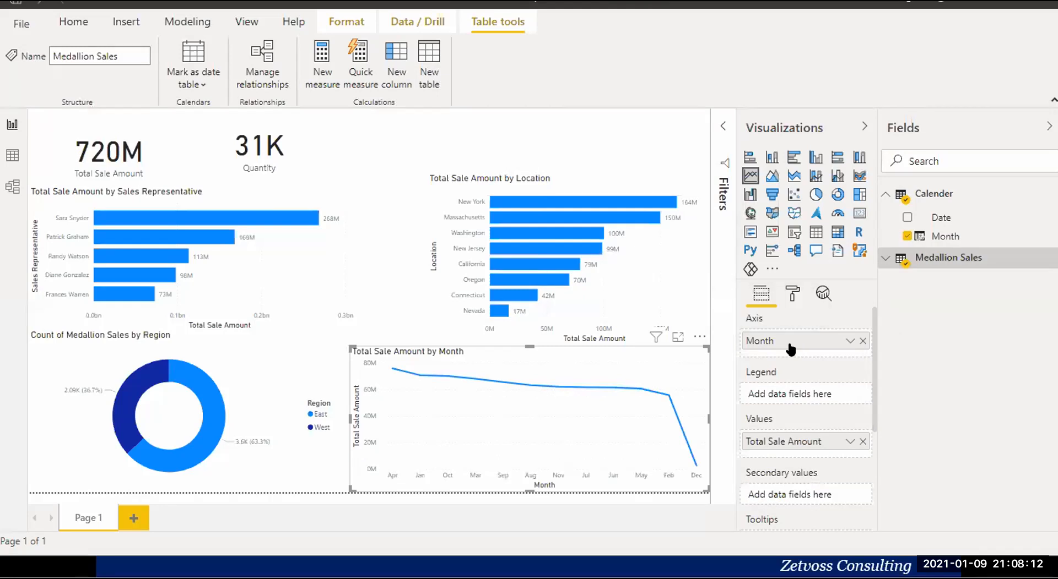
pyautogui.moveTo(408, 445)
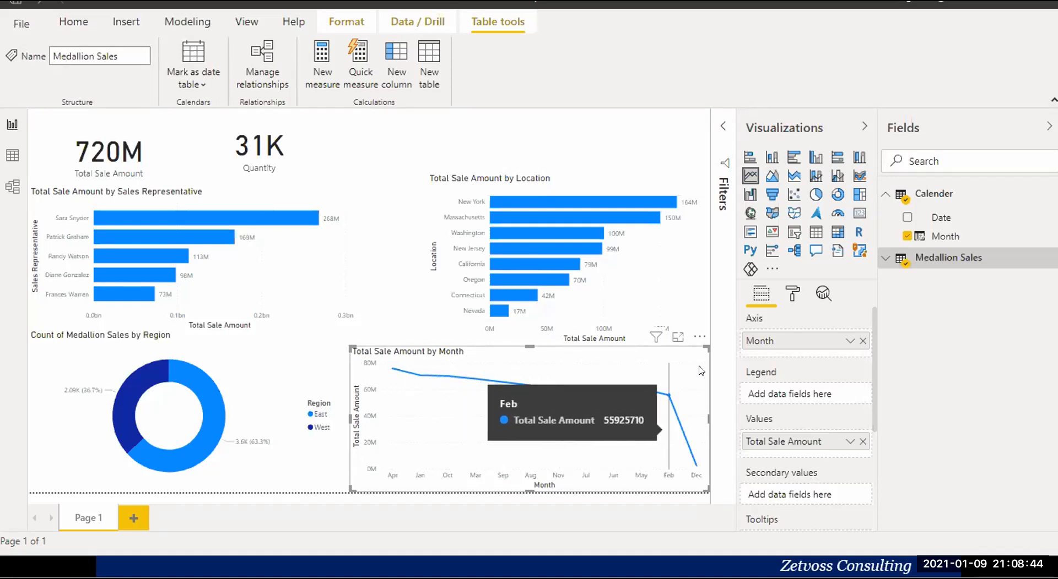
pyautogui.click(772, 178)
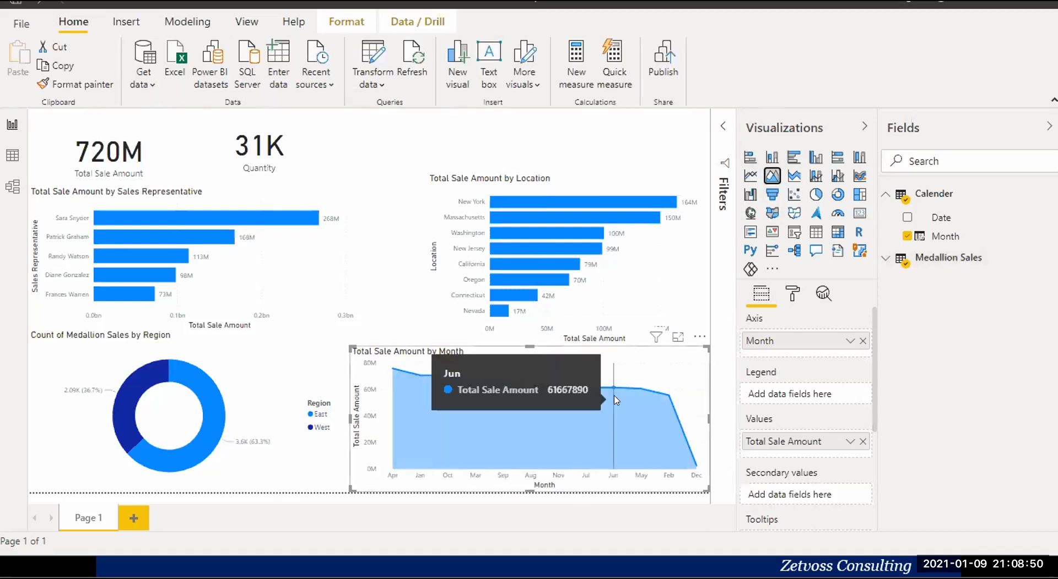
# Shorten the Total Sale Amount and Quantity cards to matching heights so they sit clear above the sales representative chart.
pyautogui.click(171, 126)
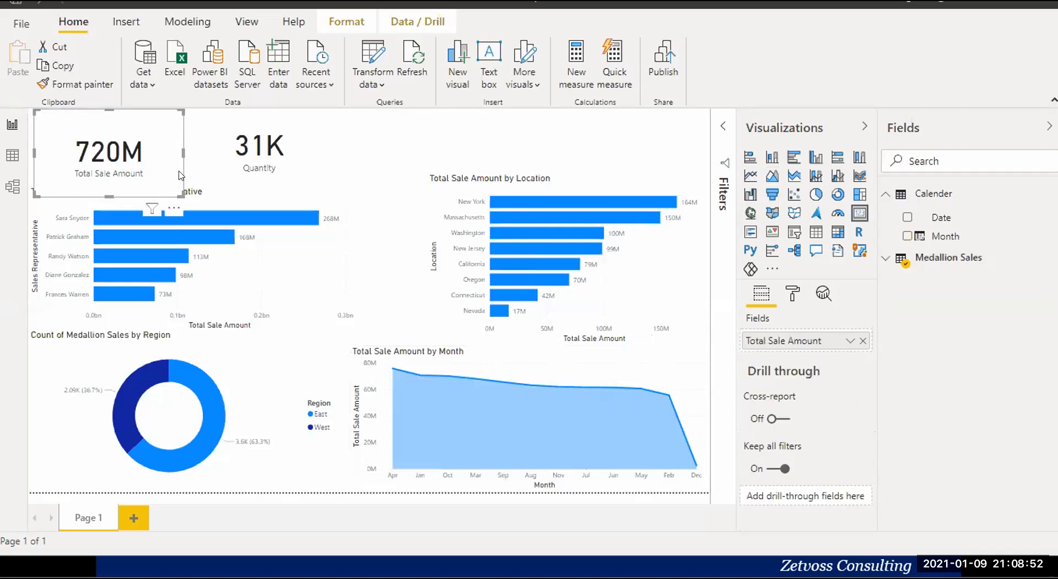
pyautogui.moveTo(174, 188); pyautogui.dragTo(177, 175)
pyautogui.click(283, 160)
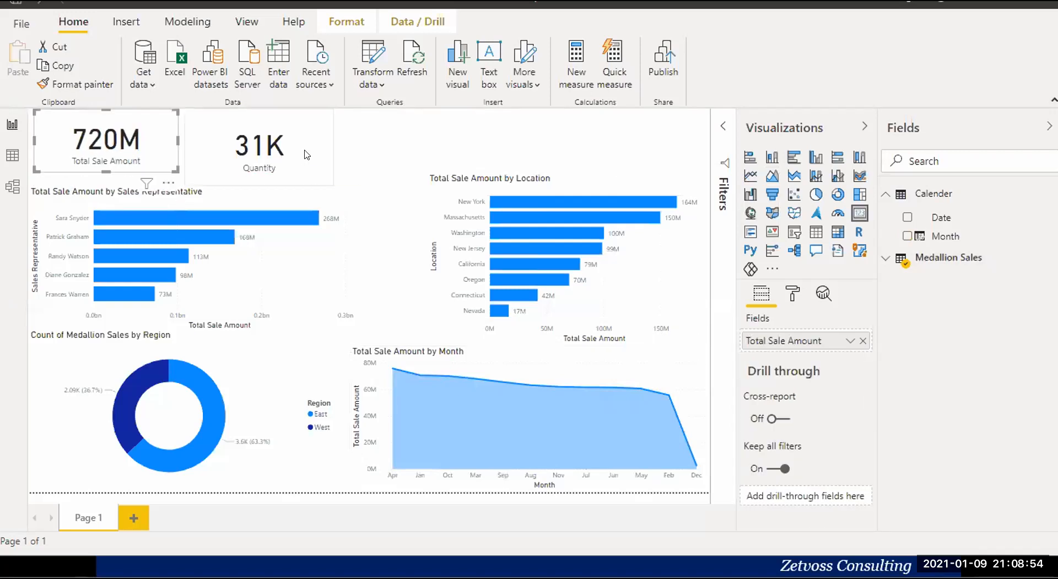
pyautogui.moveTo(332, 184); pyautogui.dragTo(334, 172)
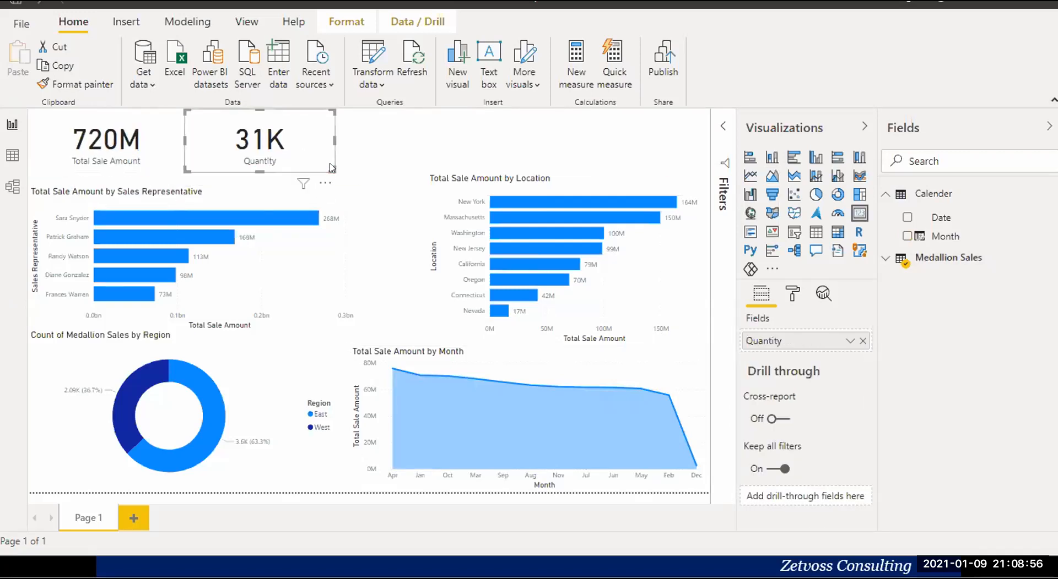
pyautogui.click(399, 119)
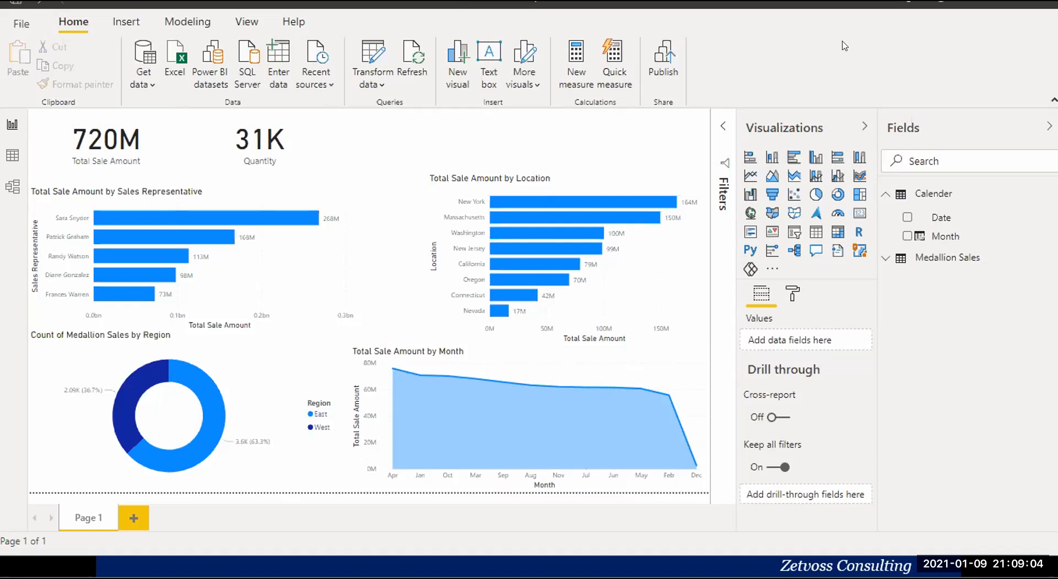
# Minimise the report window, switch to the PowerPoint presenter view and end the slide show.
pyautogui.click(1010, 1)
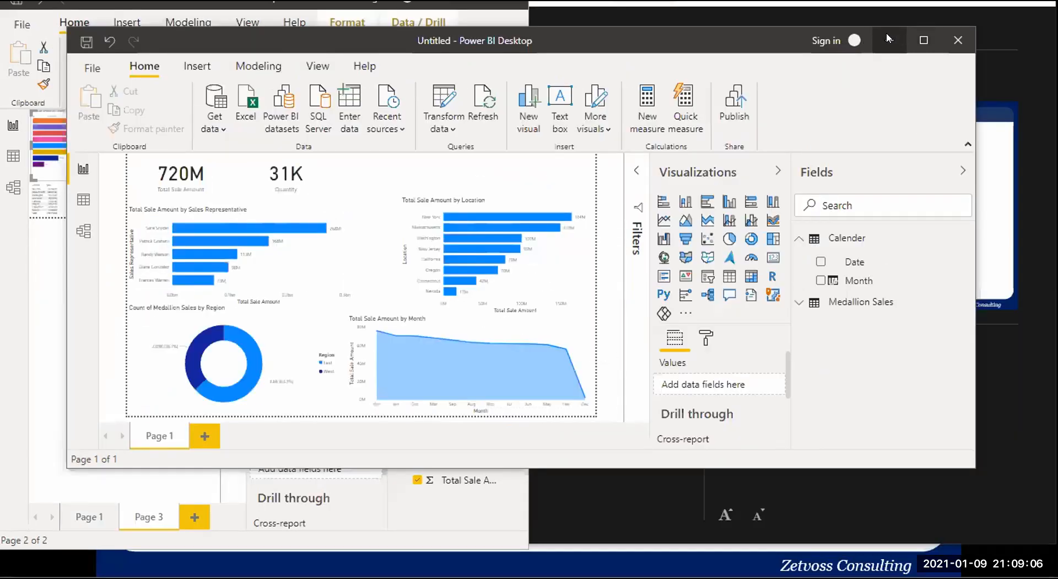
pyautogui.click(887, 39)
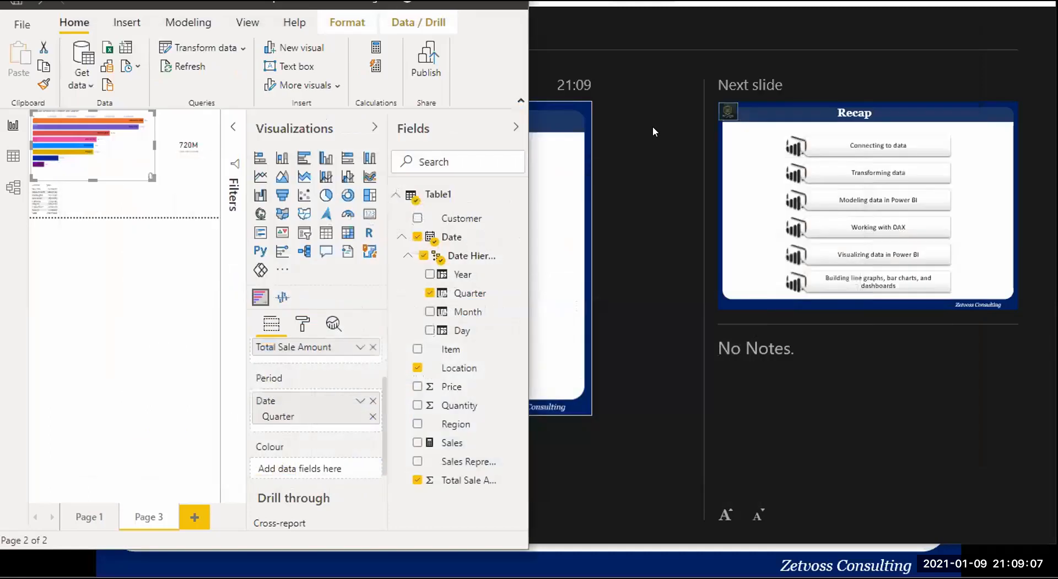
pyautogui.click(631, 163)
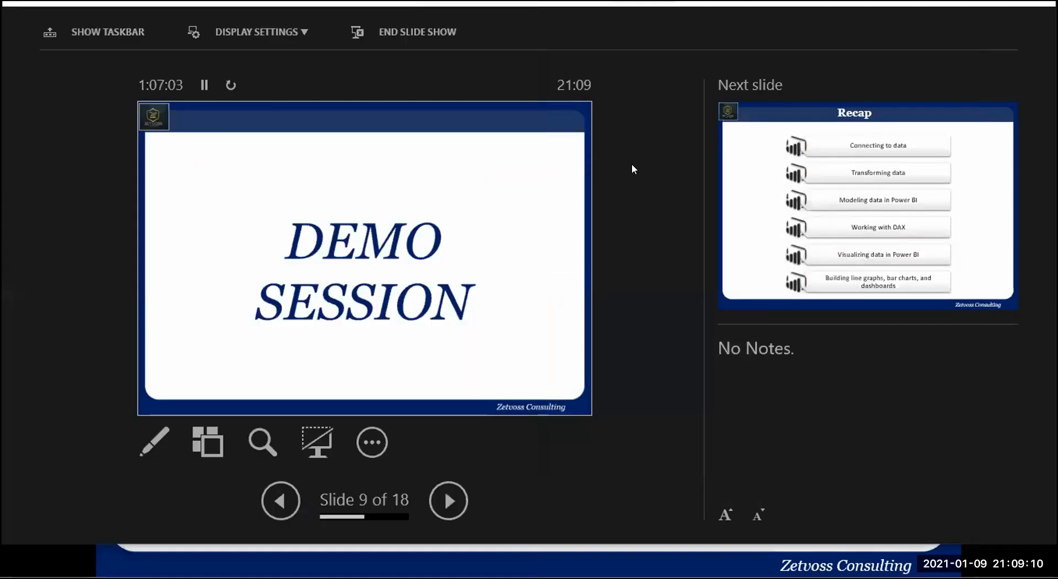
pyautogui.click(493, 286)
pyautogui.press('Escape')
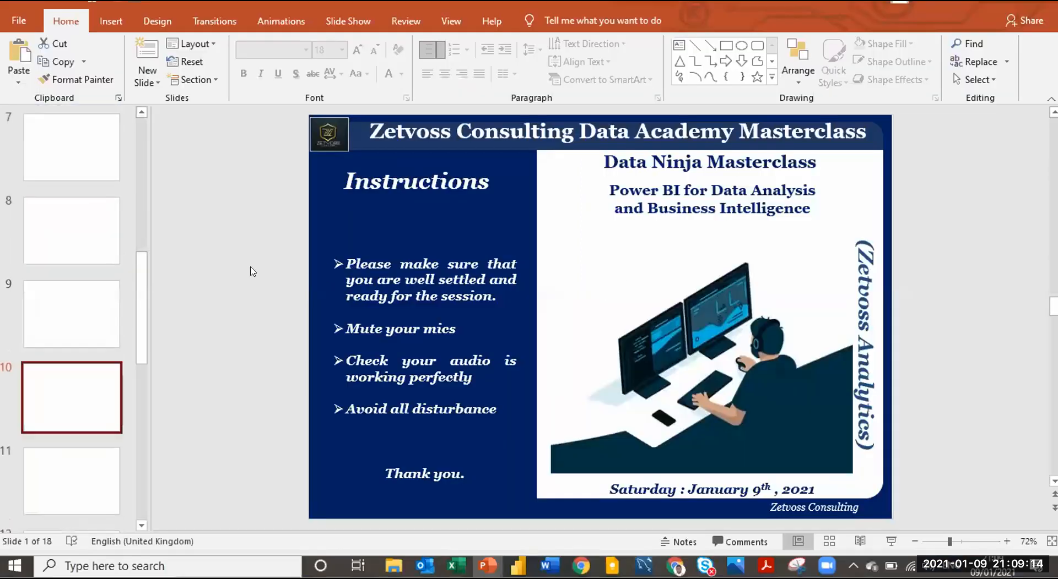
# Go past the Demo Session slide and display the Recap slide, number 10, in the presentation.
pyautogui.click(82, 222)
pyautogui.click(65, 325)
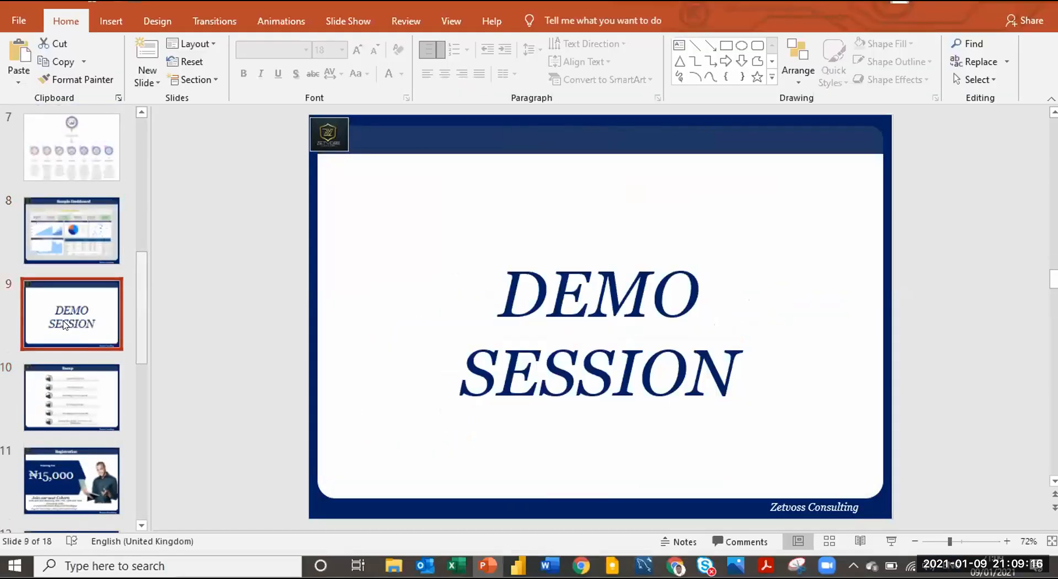
pyautogui.click(69, 398)
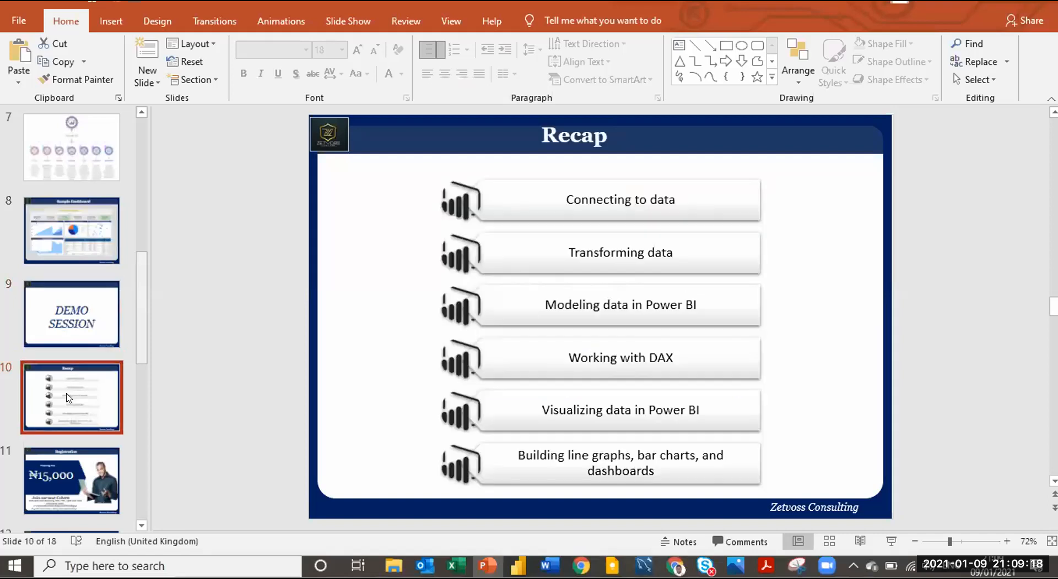